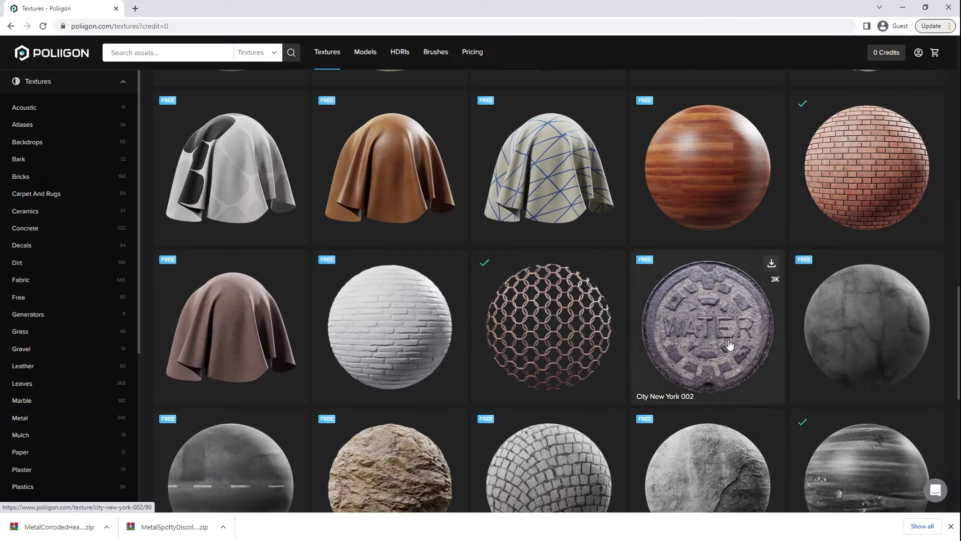
Step: Select the Plane so the Inspector shows material_1_1 with its Custom template maps
click(858, 180)
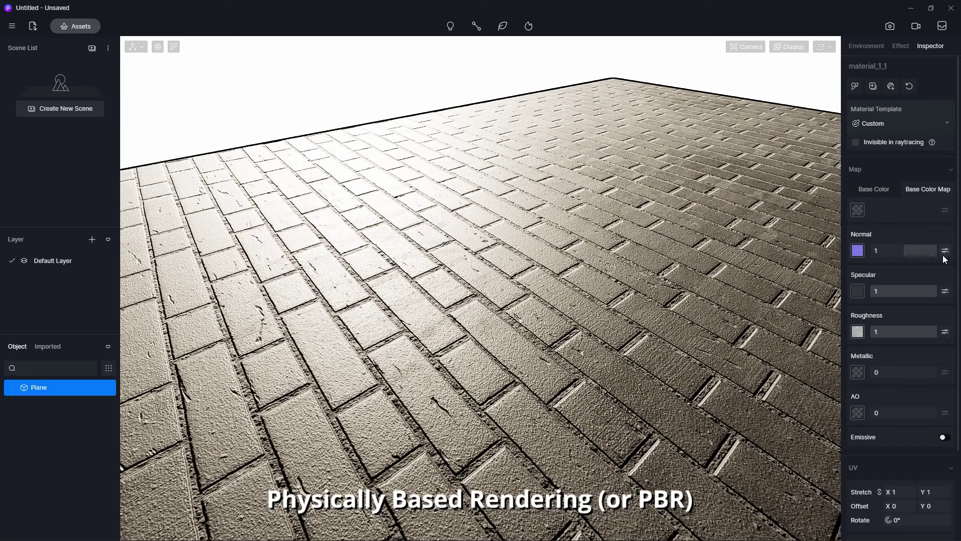
Step: Load the red brick image as the Base Color Map and raise Height to 0.1
click(872, 190)
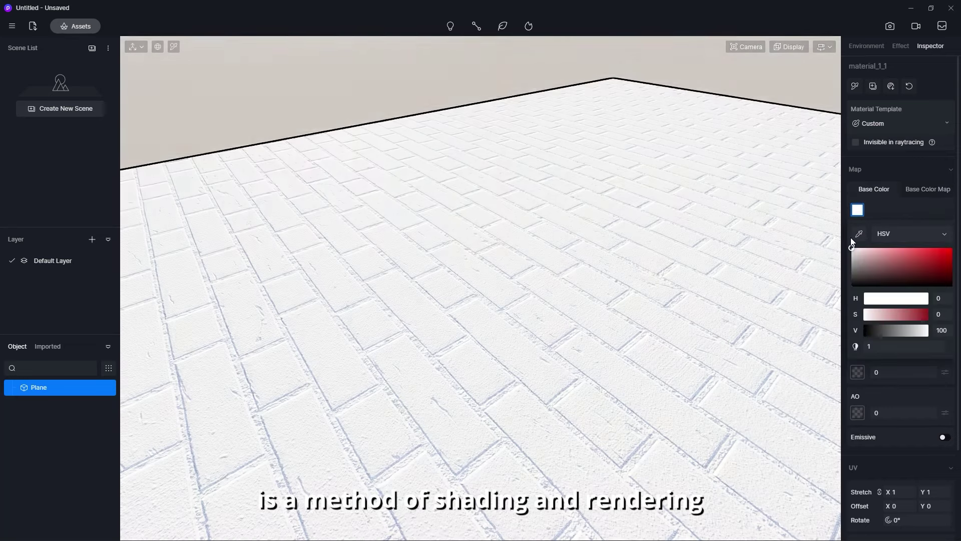
click(924, 188)
click(858, 210)
double_click(541, 200)
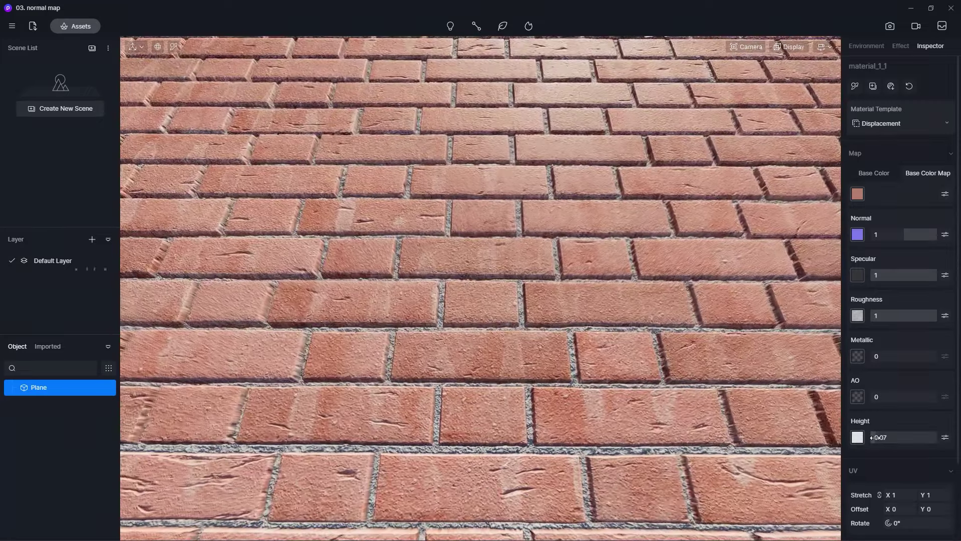
drag(876, 437, 889, 437)
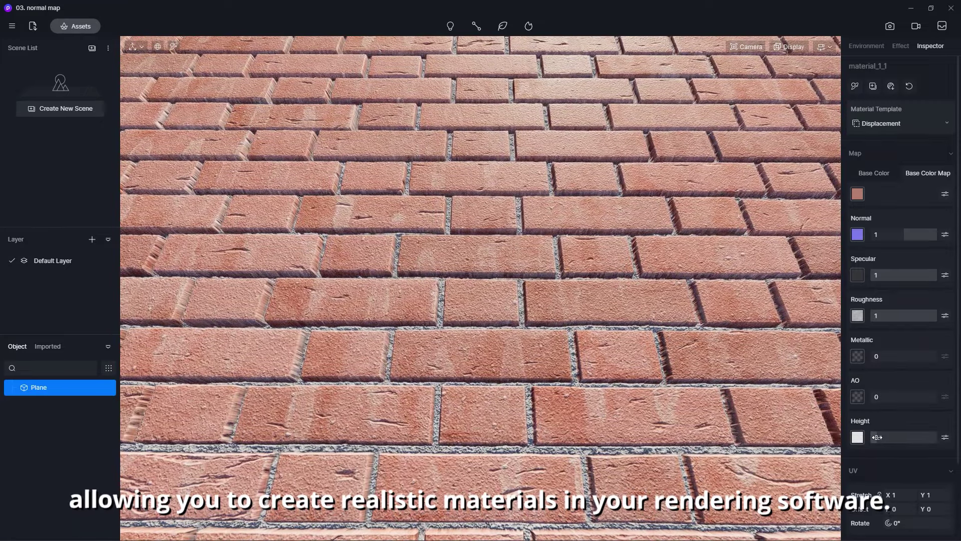
middle_drag(655, 321, 490, 259)
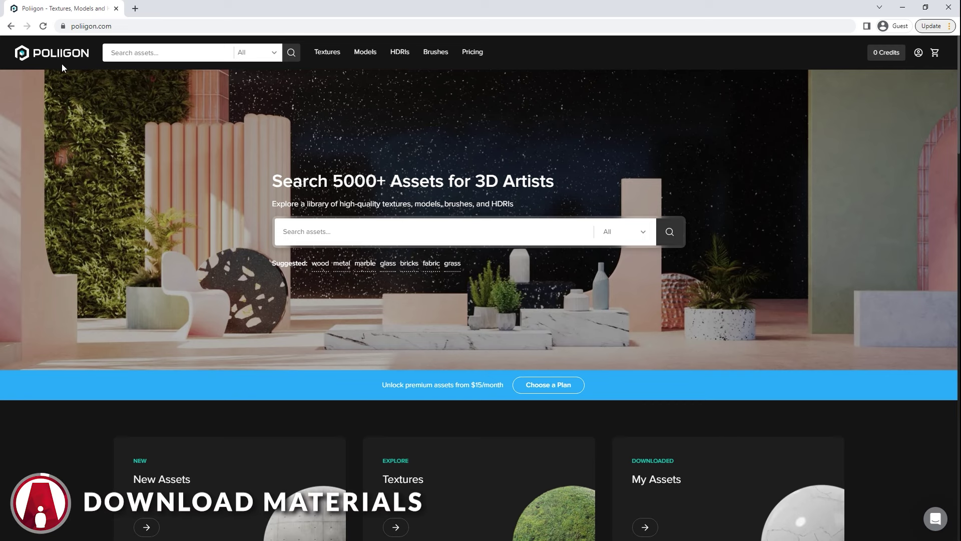
Step: Filter Poliigon textures to Free credits and go to the second results page
click(326, 54)
click(207, 165)
click(179, 184)
scroll(669, 290, down, 5)
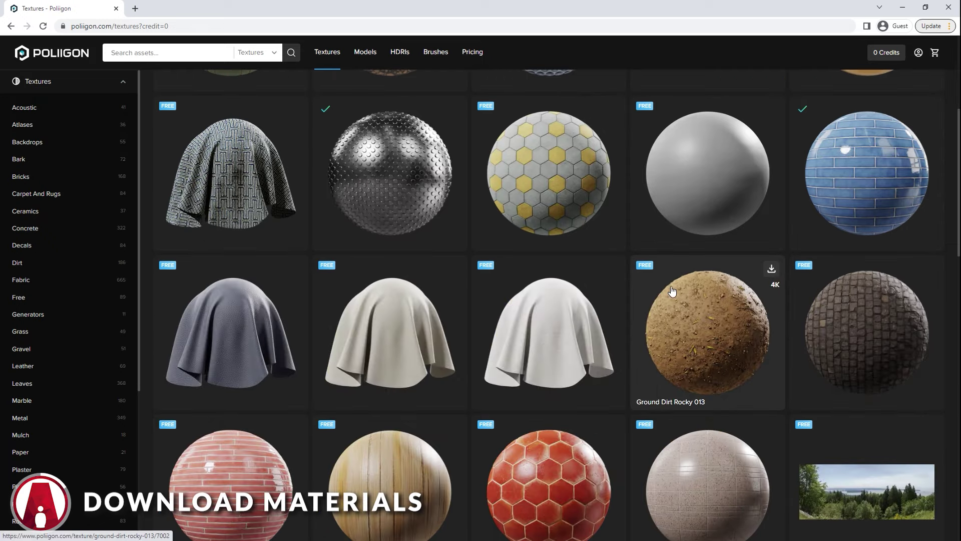
scroll(669, 289, down, 20)
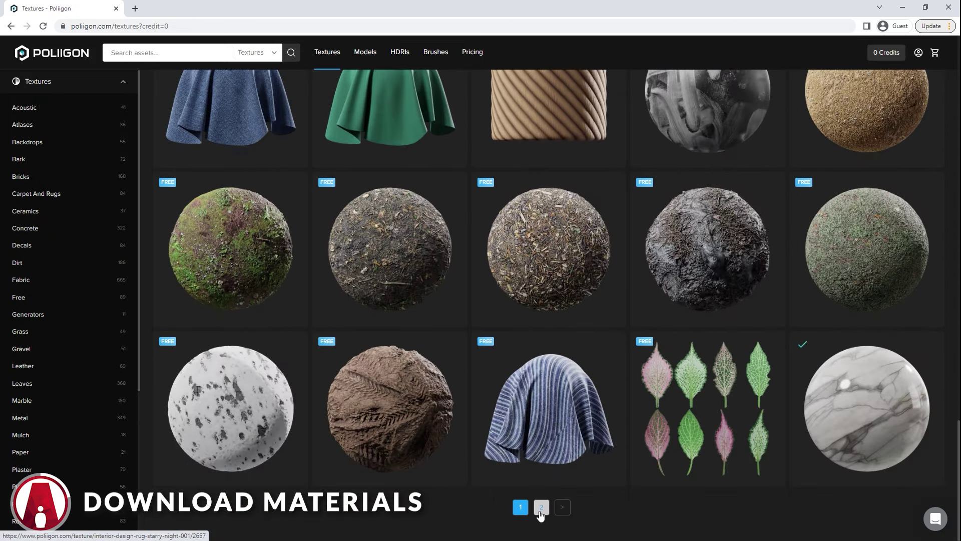
click(541, 507)
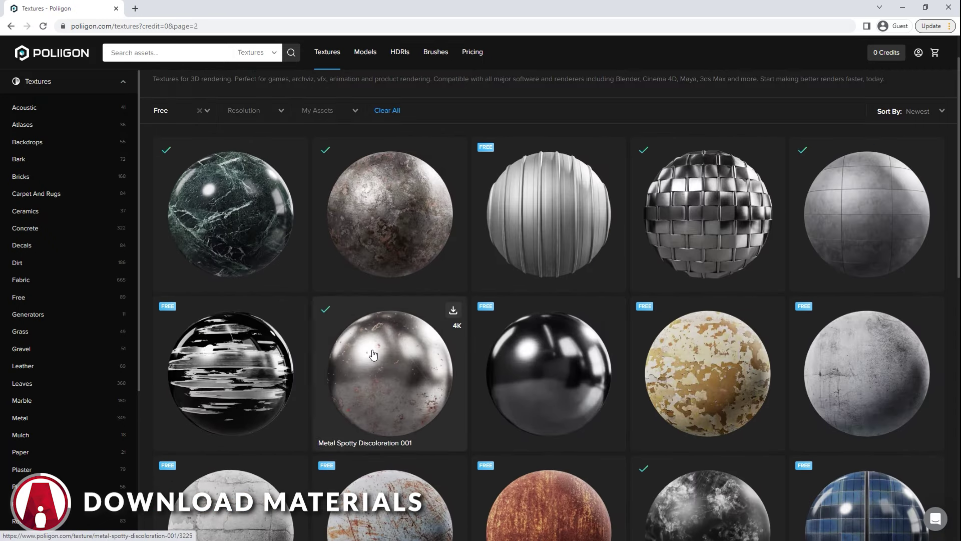
Step: Download Metal Spotty Discoloration 001 free at 4K with the METALNESS workflow
click(374, 355)
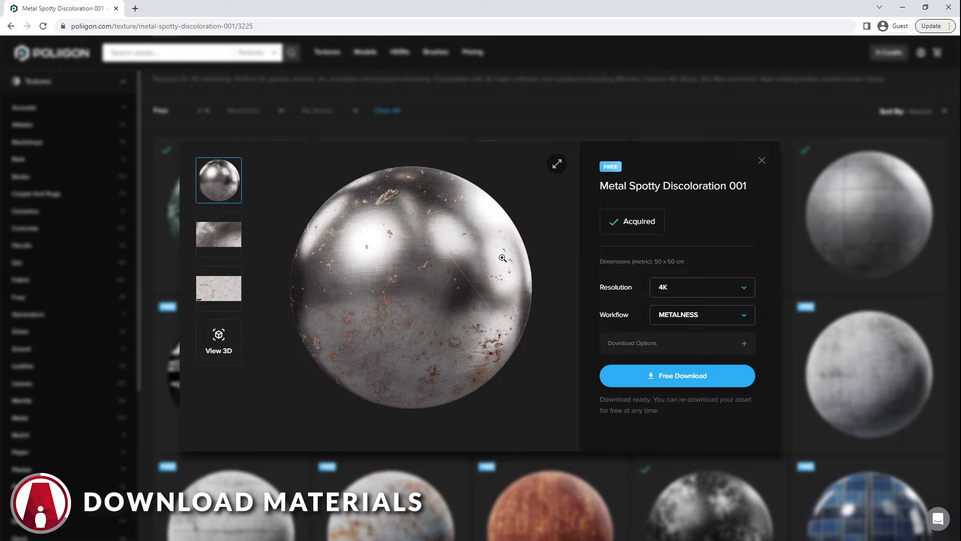
click(689, 321)
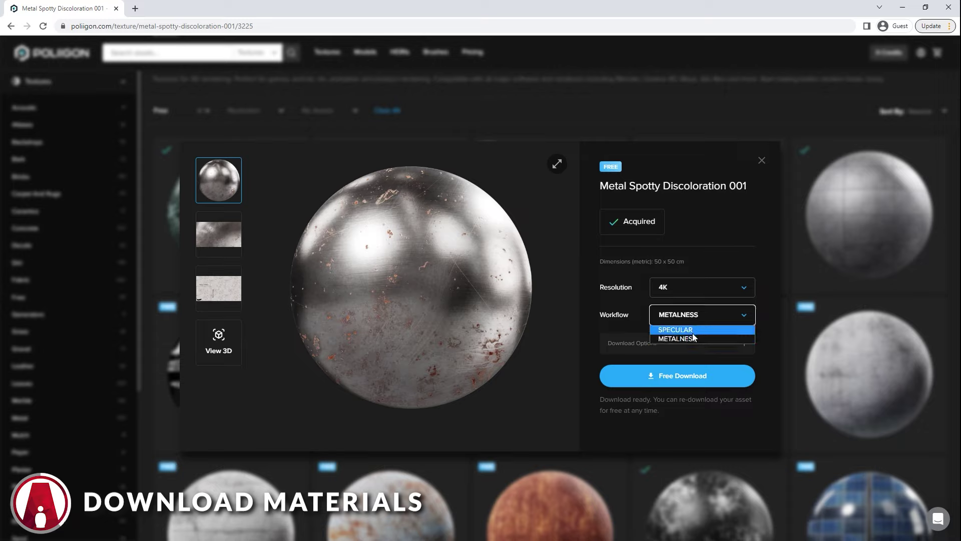
click(701, 341)
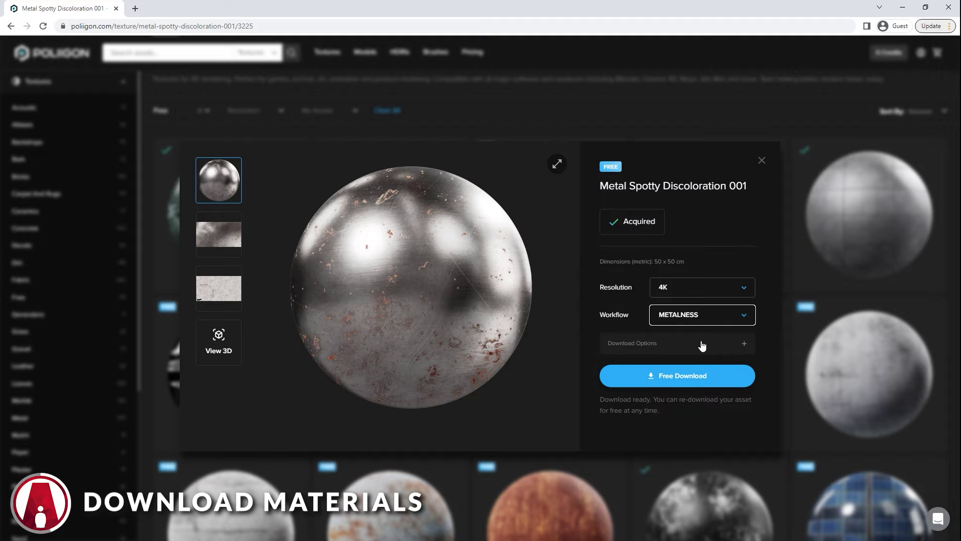
click(694, 377)
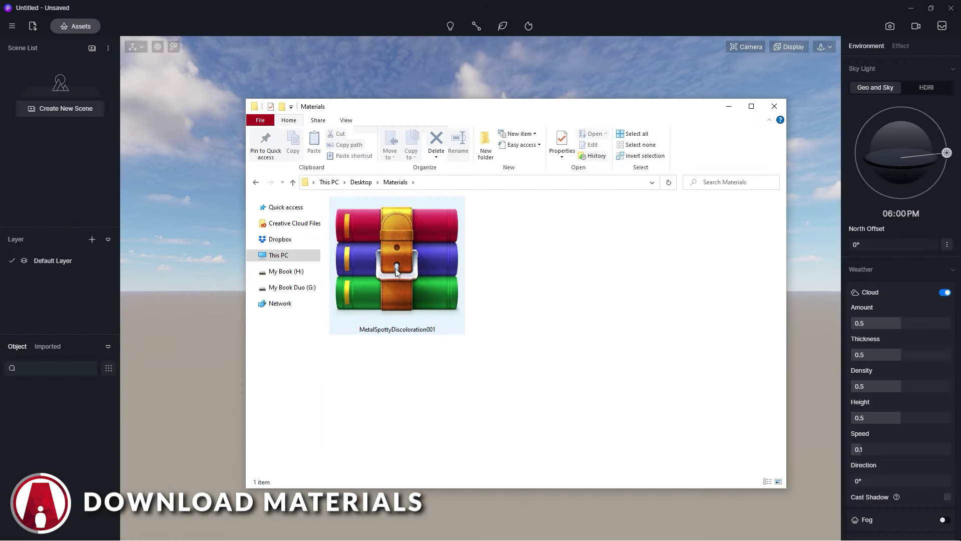
click(396, 268)
right_click(395, 268)
Step: Extract the zip to its own folder and delete the Sphere, Cube and Flat preview images
click(386, 332)
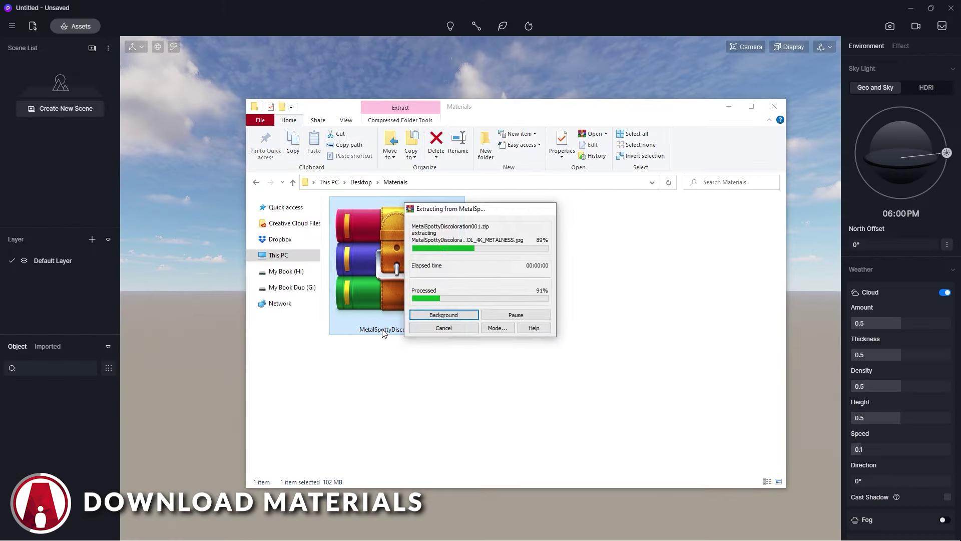
double_click(563, 304)
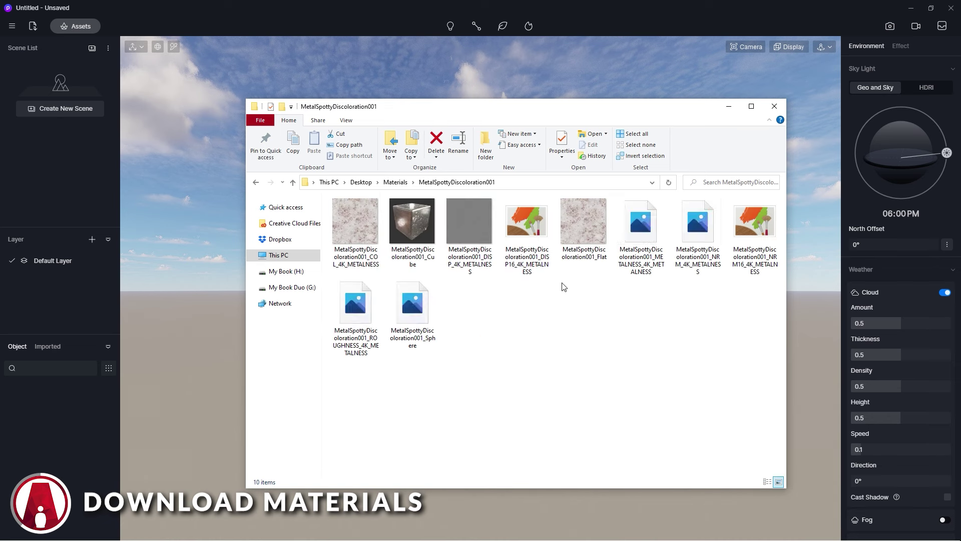
key(super+Up)
click(626, 301)
ctrl+click(335, 191)
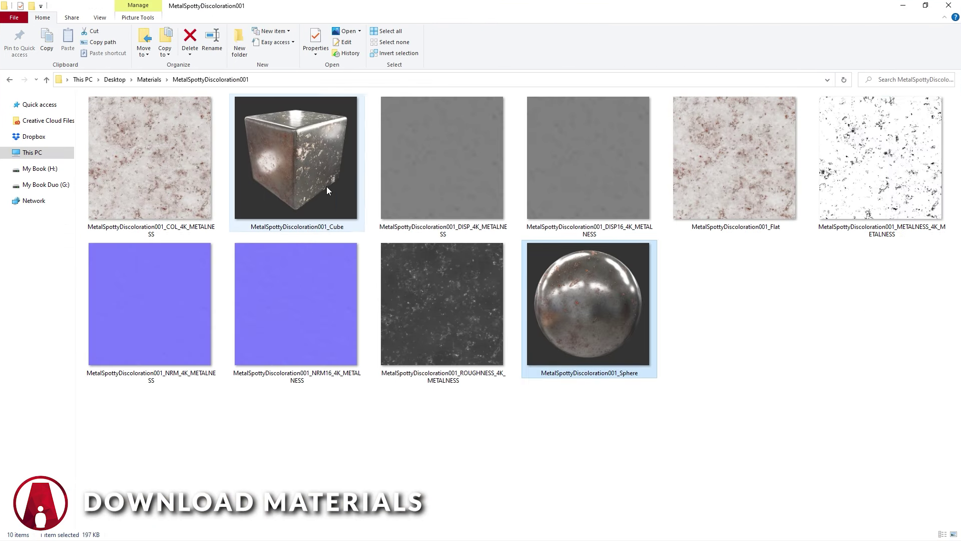
ctrl+click(744, 194)
key(Delete)
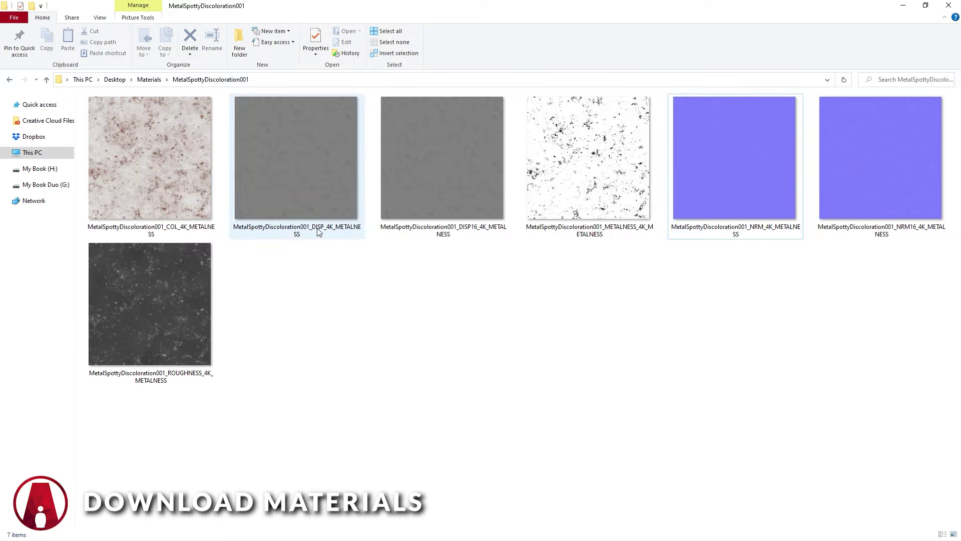
Step: Delete the DISP16 and NRM16 16-bit maps, leaving five texture files
click(480, 233)
ctrl+click(858, 198)
key(Delete)
drag(687, 6, 619, 126)
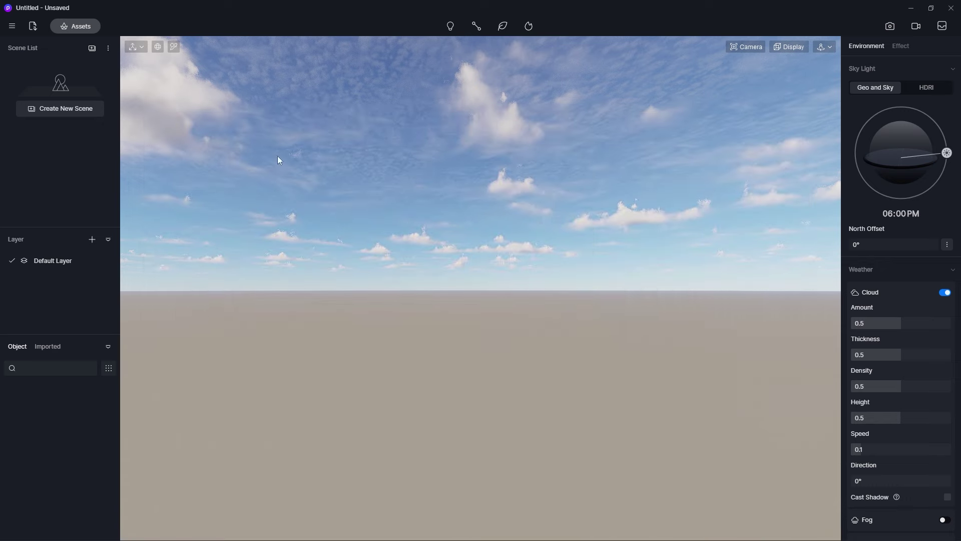
Step: Place a Plane from the Model > Other assets and pick up its material_1_1
click(78, 31)
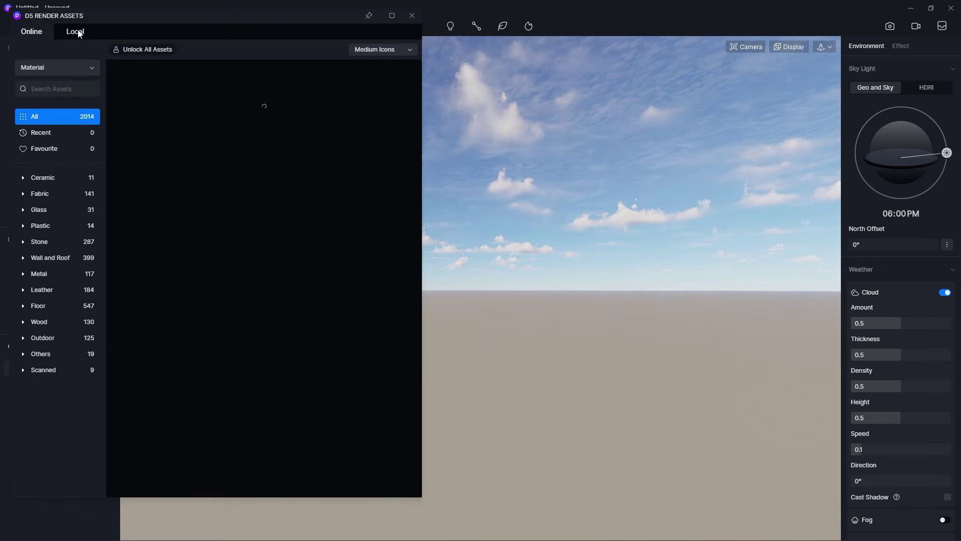
click(43, 70)
click(50, 83)
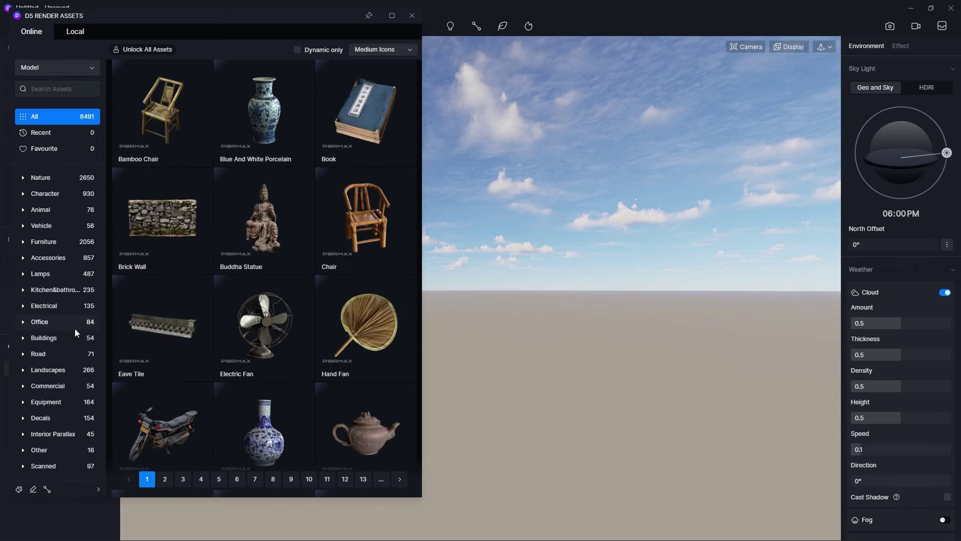
click(54, 449)
click(400, 153)
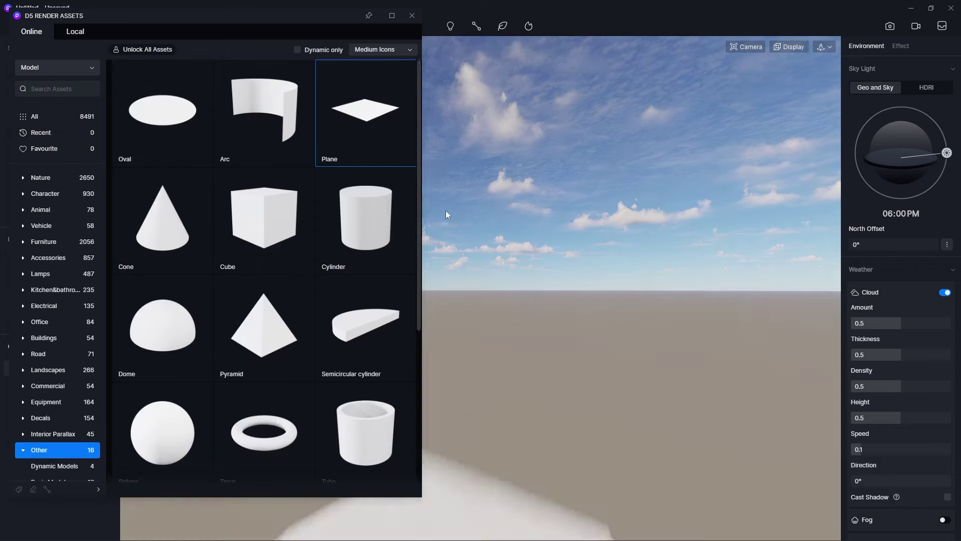
click(590, 358)
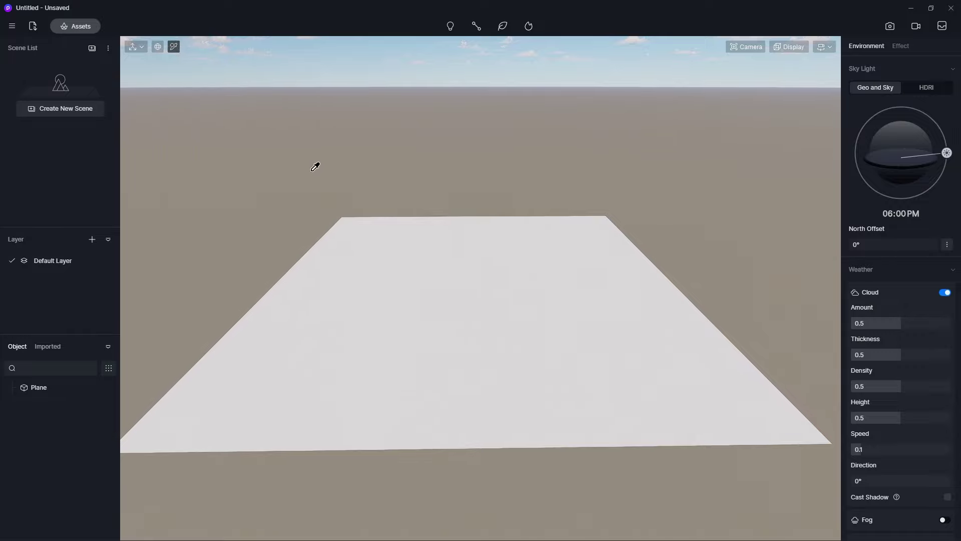
click(482, 304)
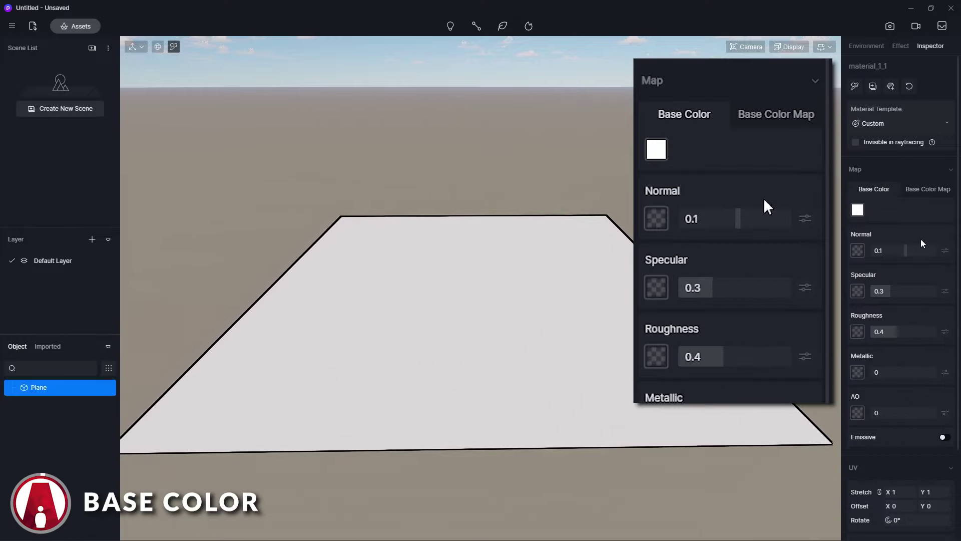
Step: Try pink, red and other hues on the plane's base colour, then reset it to white
click(858, 210)
click(898, 254)
mouse_move(900, 254)
mouse_down()
mouse_move(938, 249)
mouse_move(932, 254)
mouse_up()
mouse_move(866, 298)
mouse_down()
mouse_move(912, 302)
mouse_move(857, 306)
mouse_up()
drag(928, 256, 852, 248)
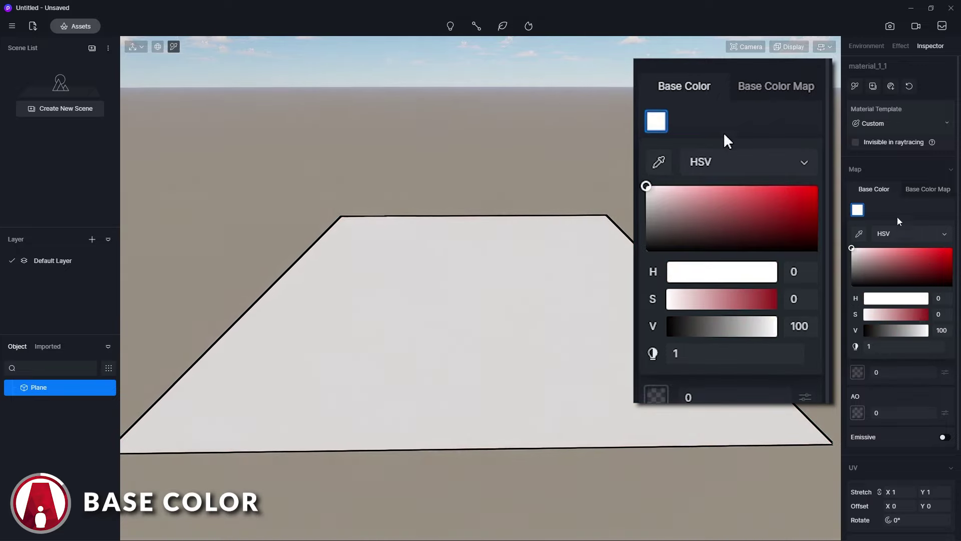
click(921, 190)
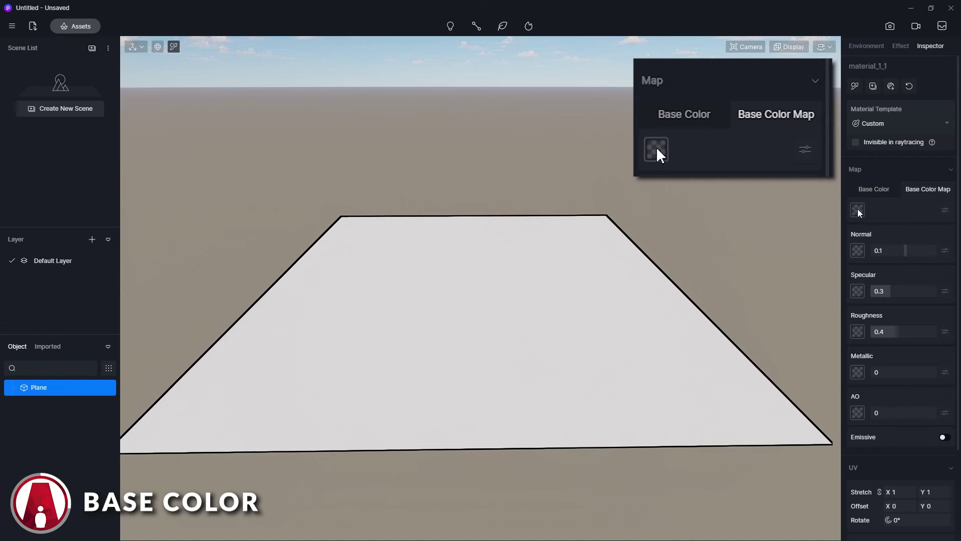
Step: Load the _COL_4K_METALNESS image into the plane's Base Color Map slot
click(858, 211)
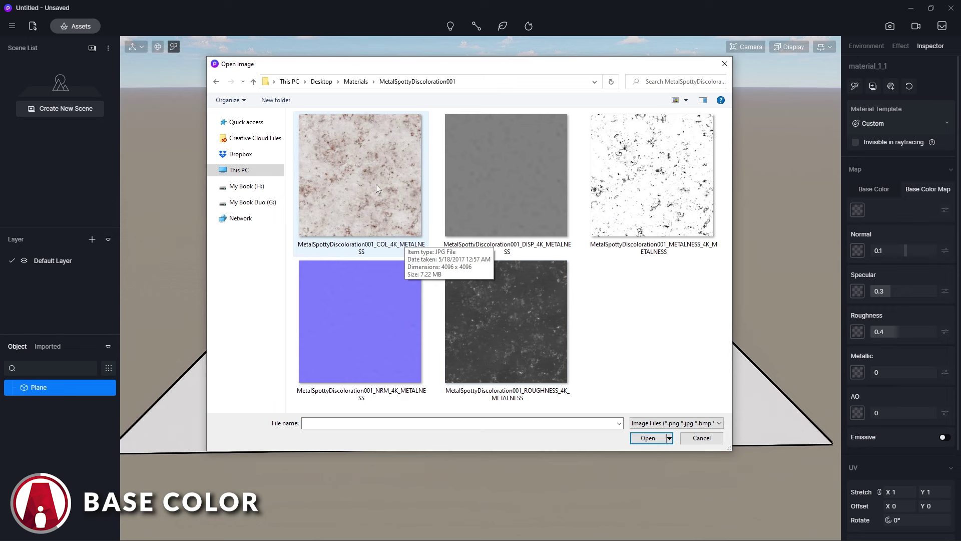
double_click(376, 185)
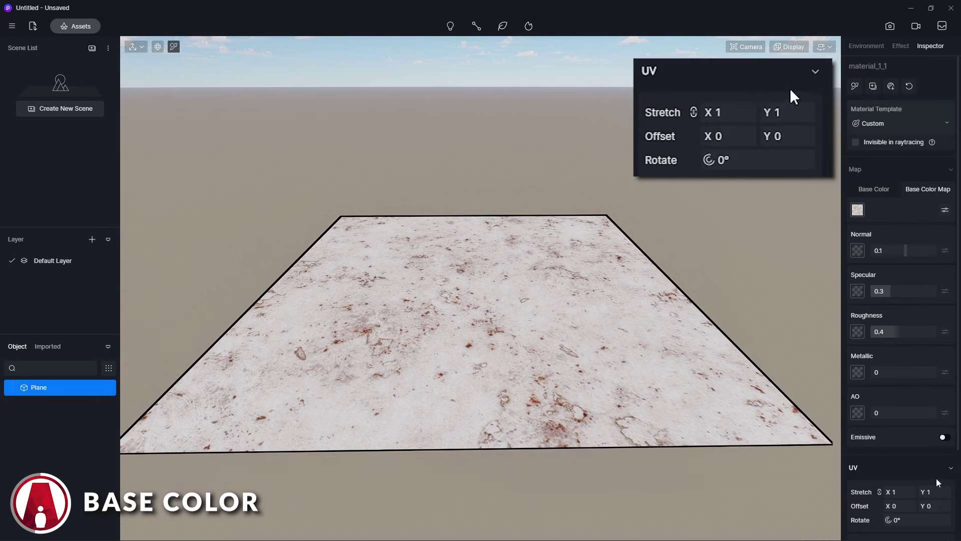
Step: Adjust the colour map's tiling, test inversion, and reset brightness and saturation to 0
mouse_move(892, 493)
mouse_down()
mouse_move(926, 492)
mouse_move(873, 493)
mouse_move(901, 496)
mouse_up()
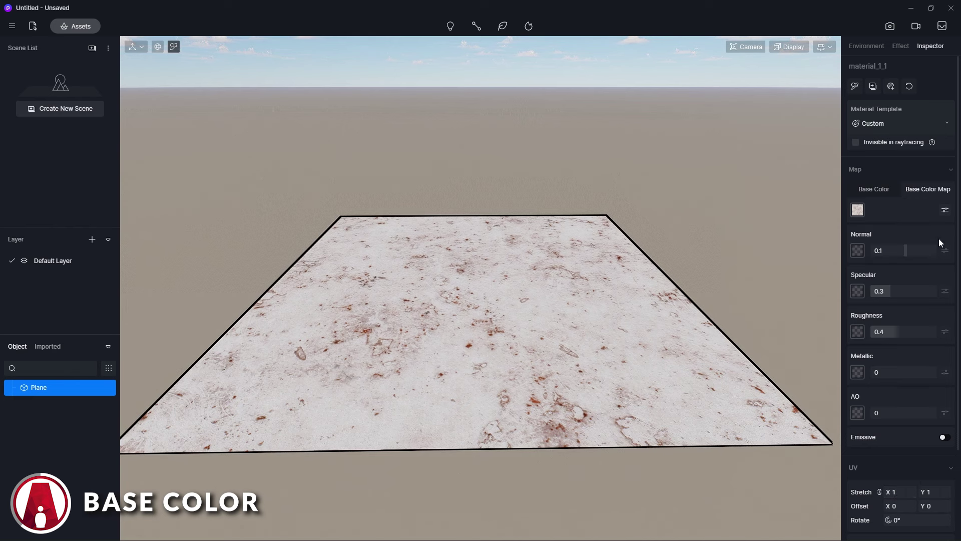
click(945, 209)
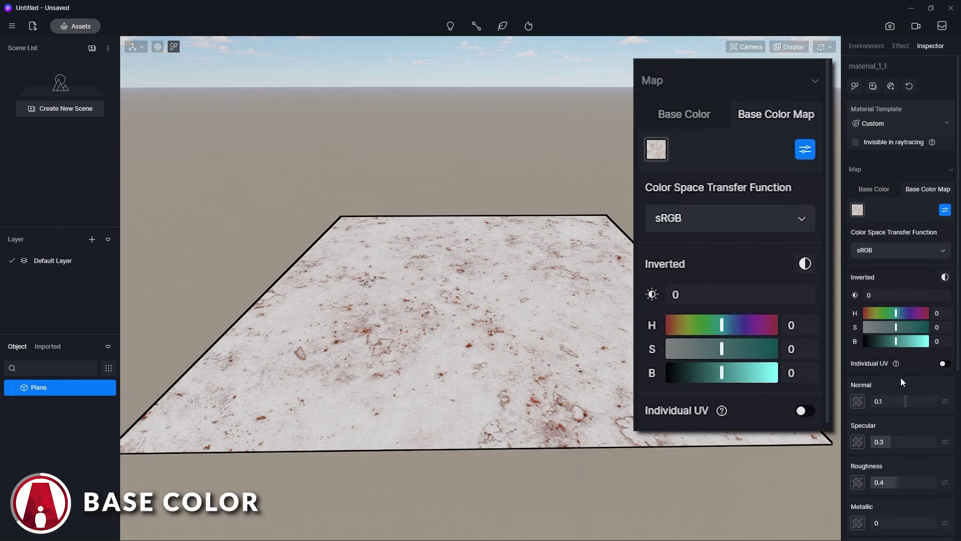
click(945, 278)
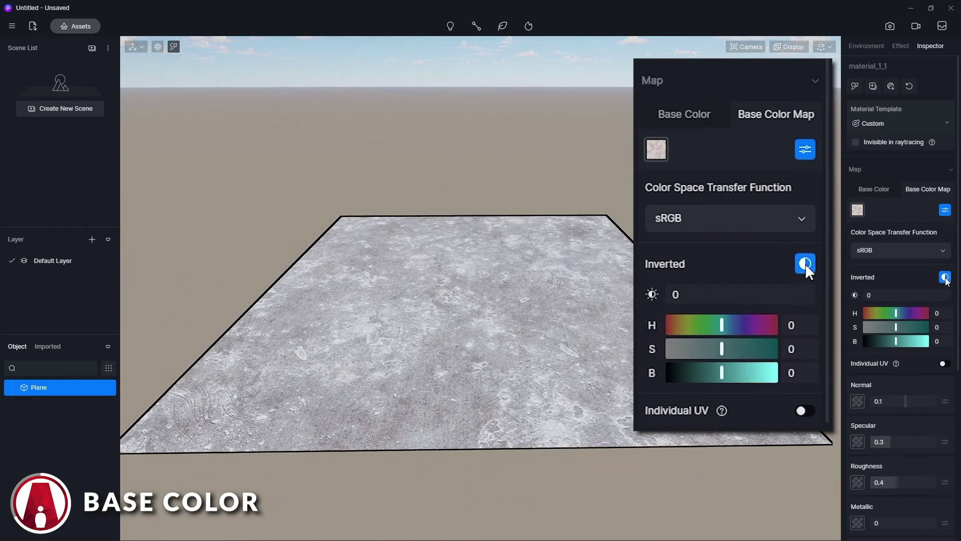
click(945, 278)
drag(925, 296, 940, 341)
drag(943, 327, 942, 326)
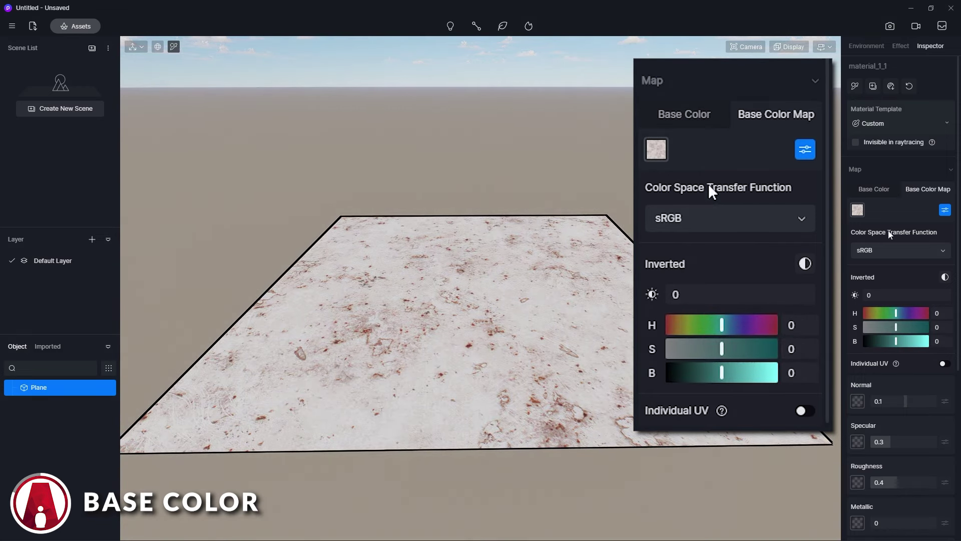
Step: Tint the base colour pink, then cyan, and return it to white
click(873, 191)
click(857, 210)
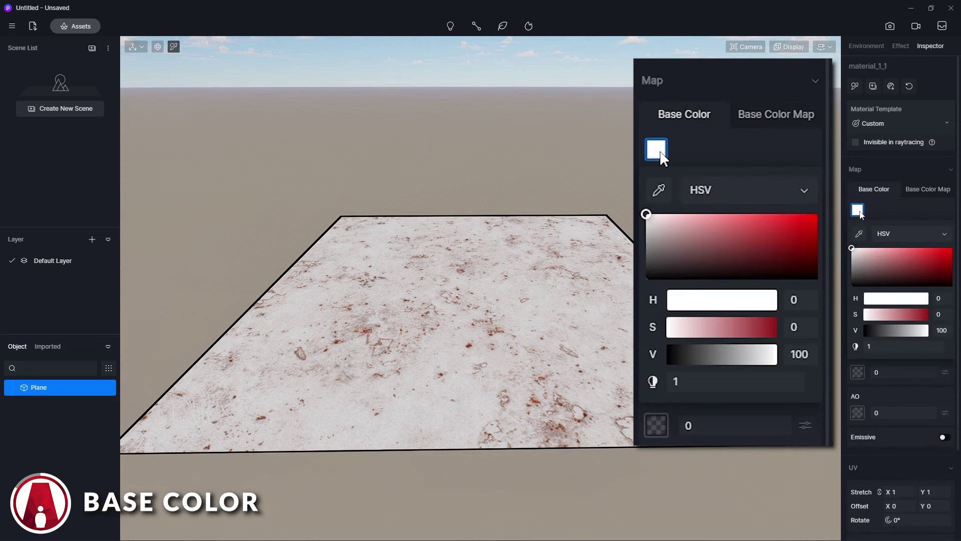
drag(862, 254, 927, 248)
mouse_move(881, 298)
mouse_down()
mouse_move(904, 297)
mouse_move(865, 294)
mouse_up()
drag(927, 247, 833, 243)
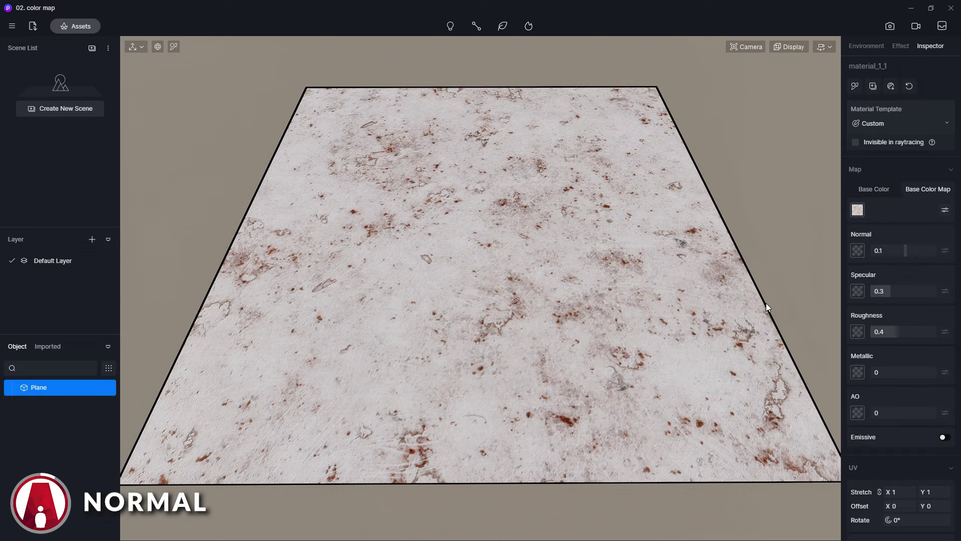
Step: Zoom close to the plane and push the normal strength to a negative value
scroll(766, 302, up, 5)
right_drag(710, 280, 554, 259)
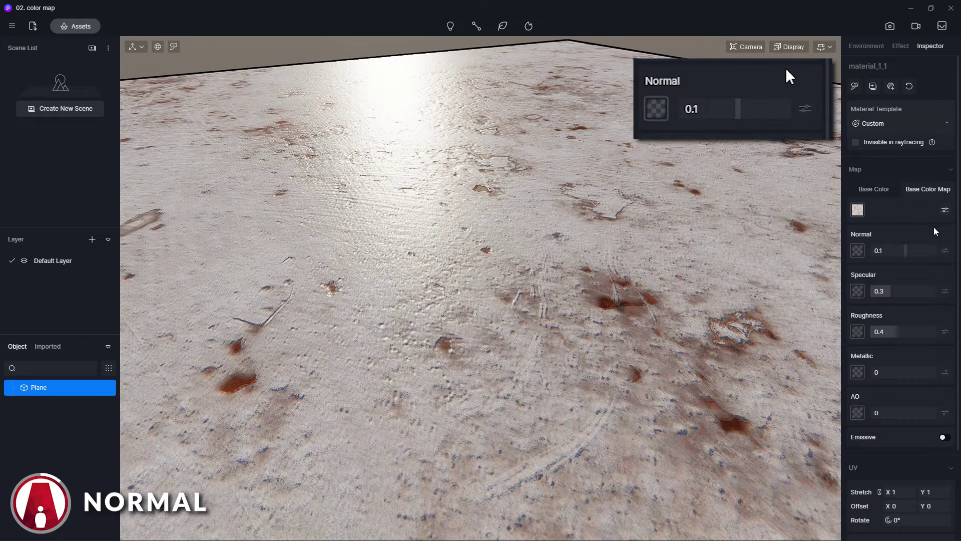
drag(906, 249, 942, 259)
scroll(721, 268, down, 5)
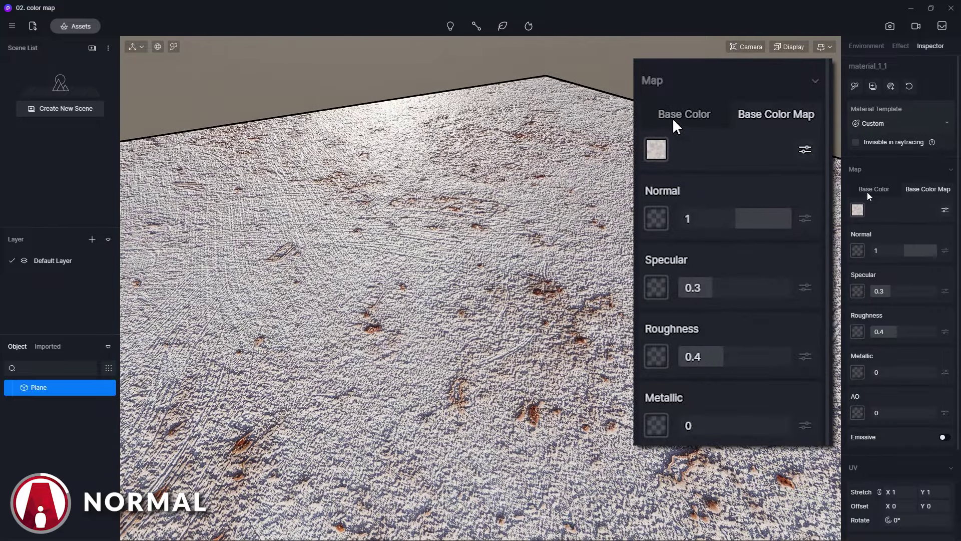
Step: Set the base colour to black and lower the normal strength to 0.47
click(871, 192)
click(859, 213)
drag(852, 248, 846, 300)
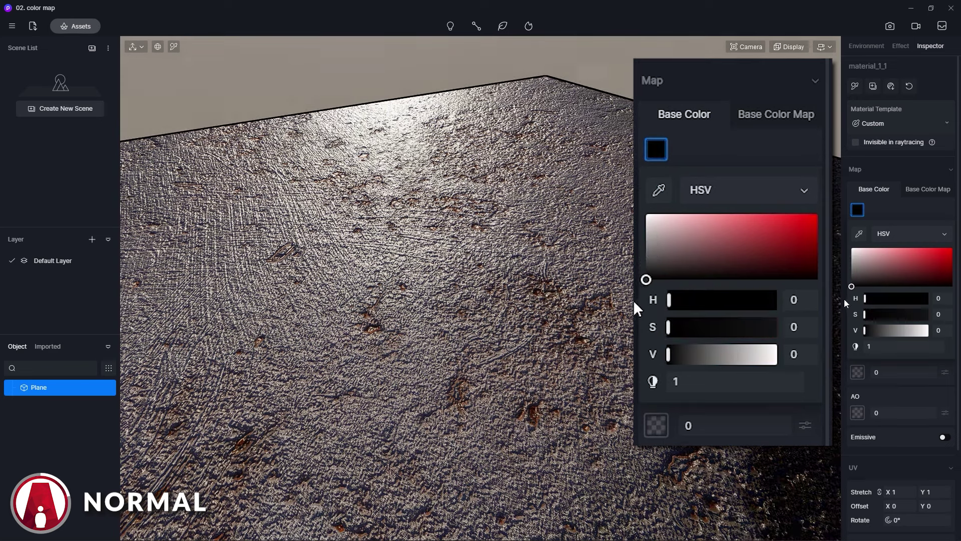
click(924, 192)
mouse_move(932, 250)
mouse_down()
mouse_move(869, 256)
mouse_move(941, 253)
mouse_up()
right_drag(941, 254, 326, 260)
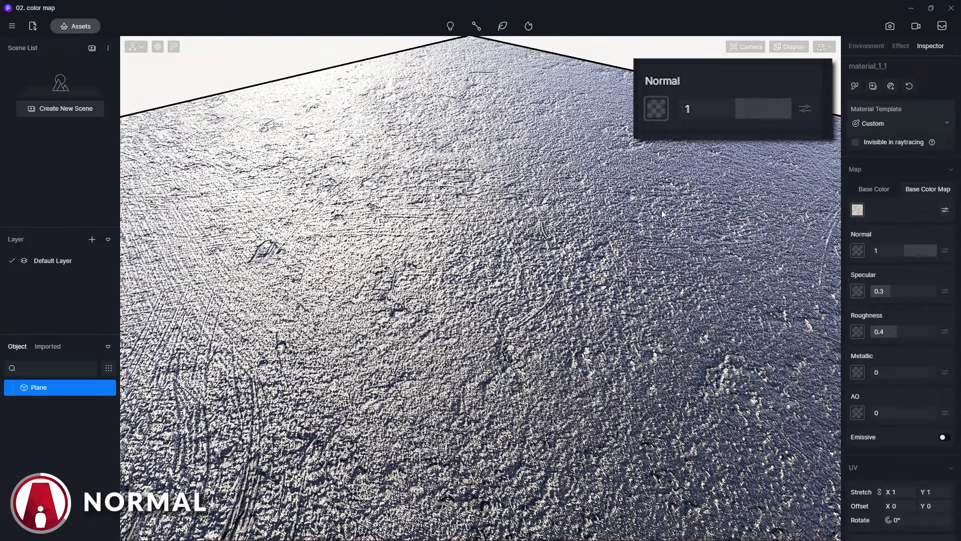
Step: Load the NRM image as the normal map and set its strength to 1
click(858, 251)
double_click(371, 314)
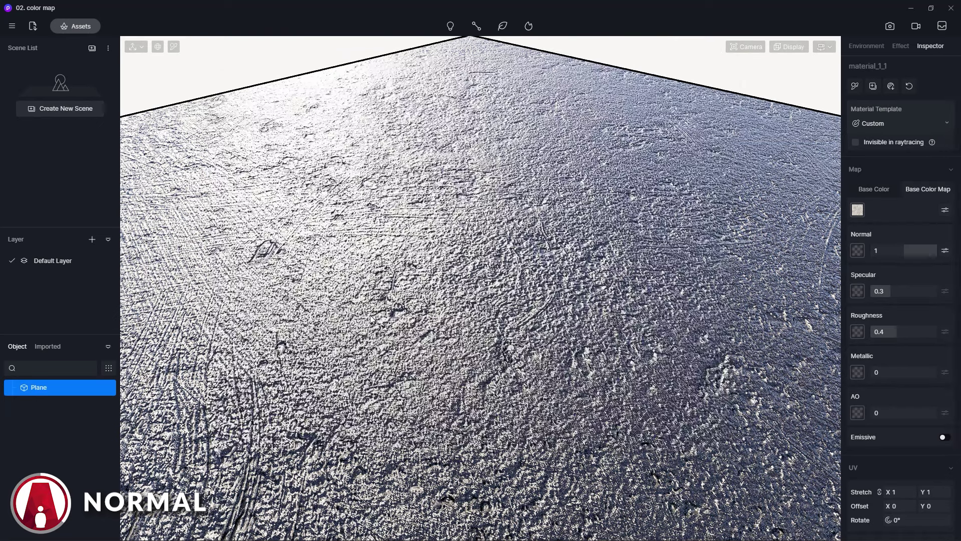
right_drag(382, 319, 618, 451)
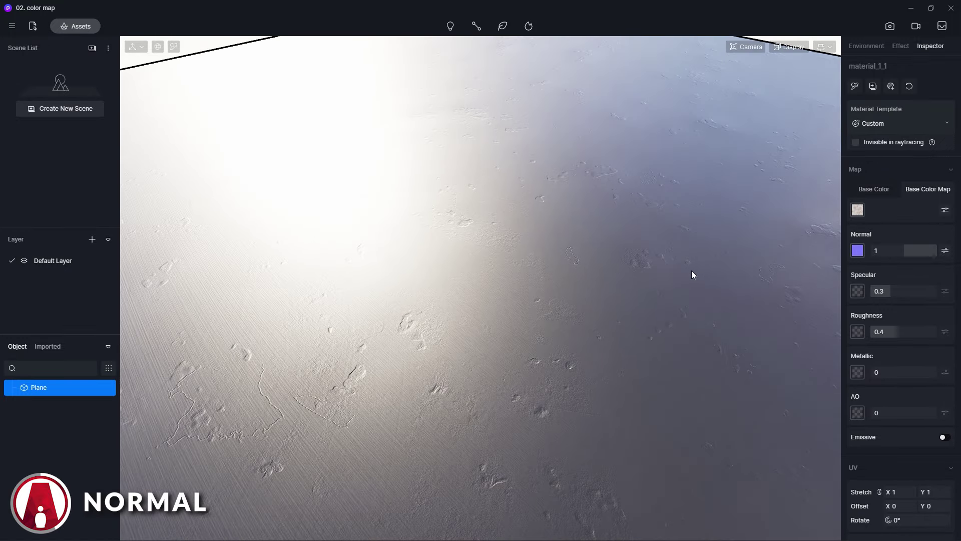
drag(907, 251, 941, 251)
scroll(683, 301, down, 2)
right_drag(684, 300, 679, 425)
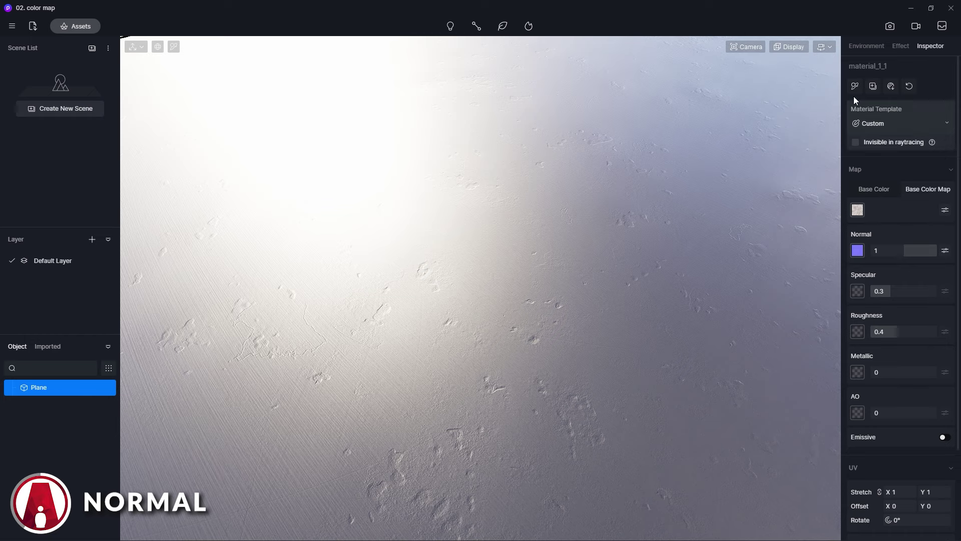
Step: Show the Environment tab's sky light and sun settings in the right panel
click(867, 45)
Step: Drag the sun to around 03:30 PM so light crosses the panel seams from a new side
mouse_move(891, 245)
mouse_down()
mouse_move(916, 245)
mouse_move(891, 251)
mouse_up()
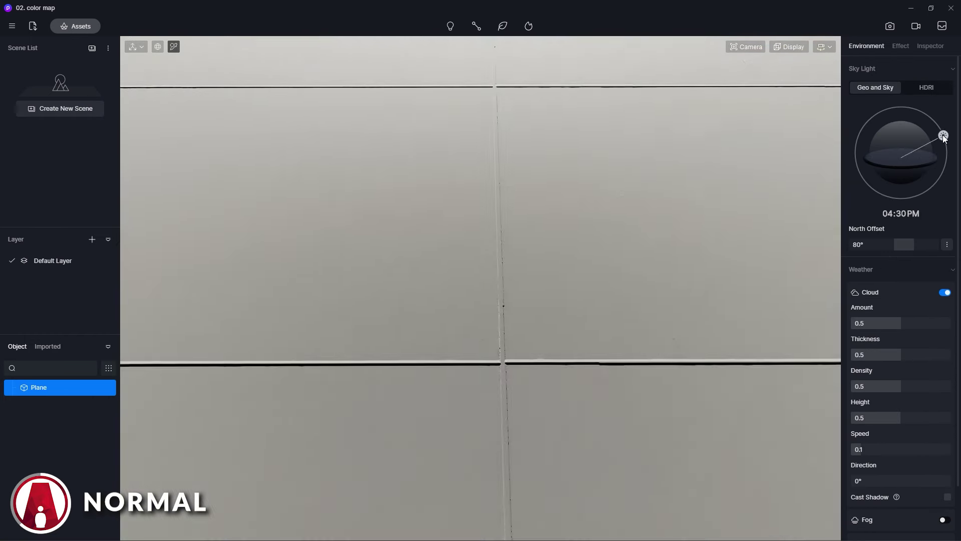
mouse_move(944, 139)
mouse_down()
mouse_move(886, 133)
mouse_move(937, 126)
mouse_up()
right_drag(531, 60, 526, 206)
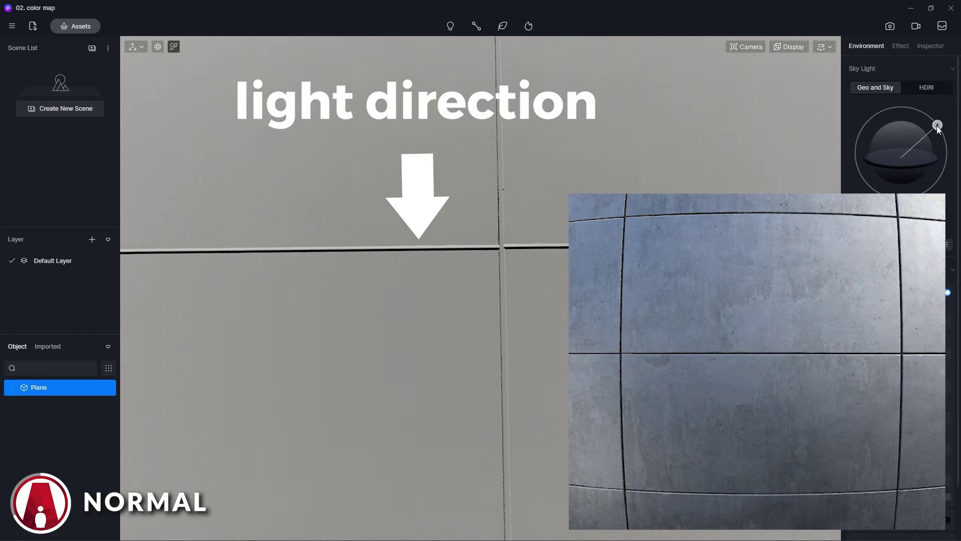
mouse_move(937, 126)
mouse_down()
mouse_move(888, 125)
mouse_move(909, 124)
mouse_move(931, 141)
mouse_up()
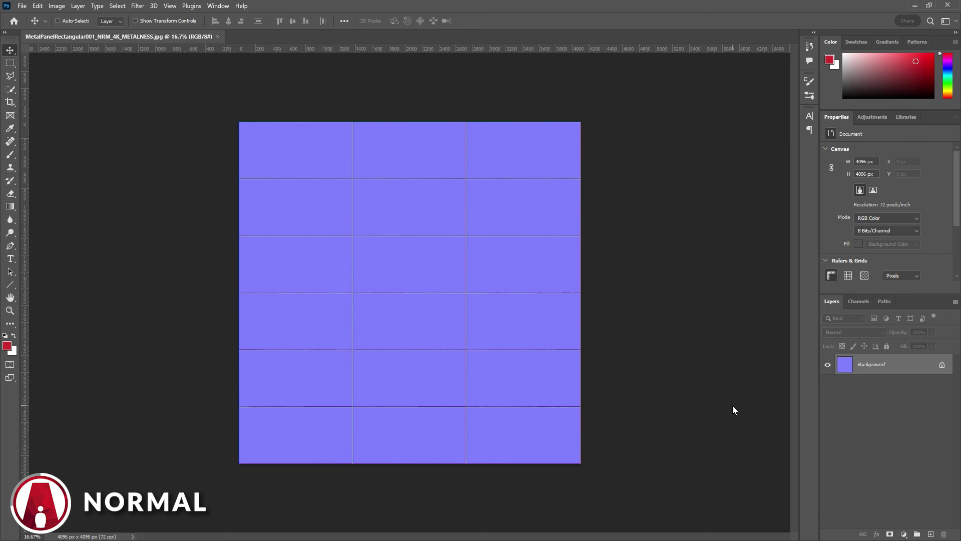
Step: Invert the Green channel of the NRM map with Ctrl+I and save it as a new copy
alt+scroll(551, 370, up, 6)
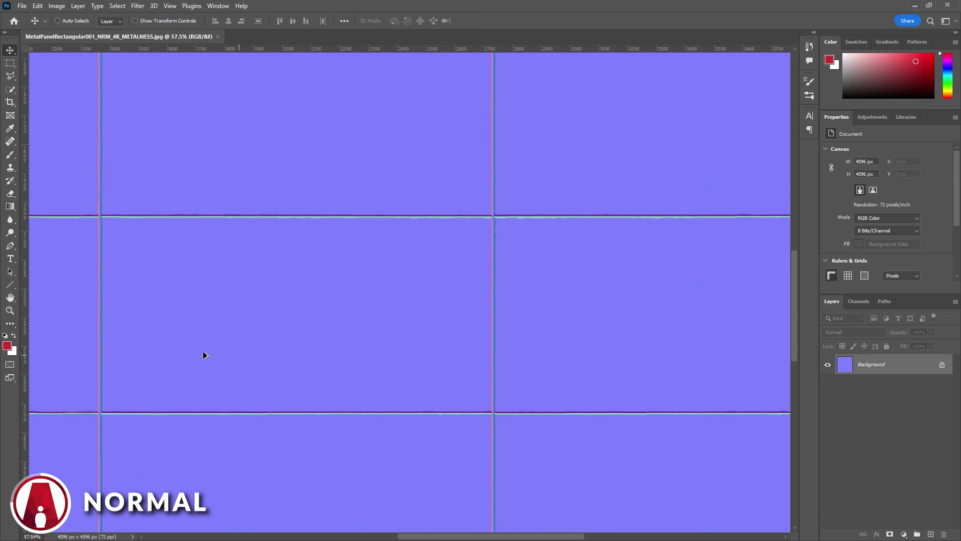
click(859, 301)
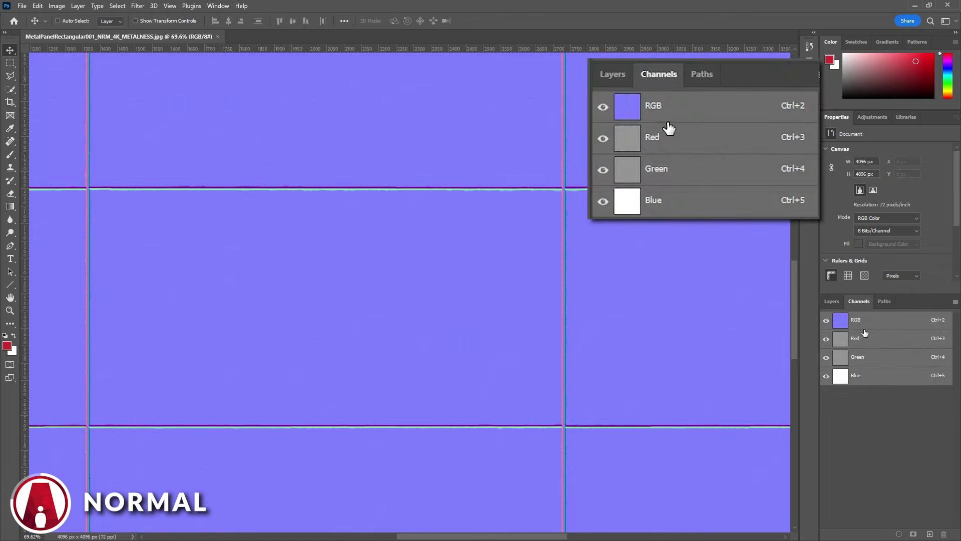
click(864, 358)
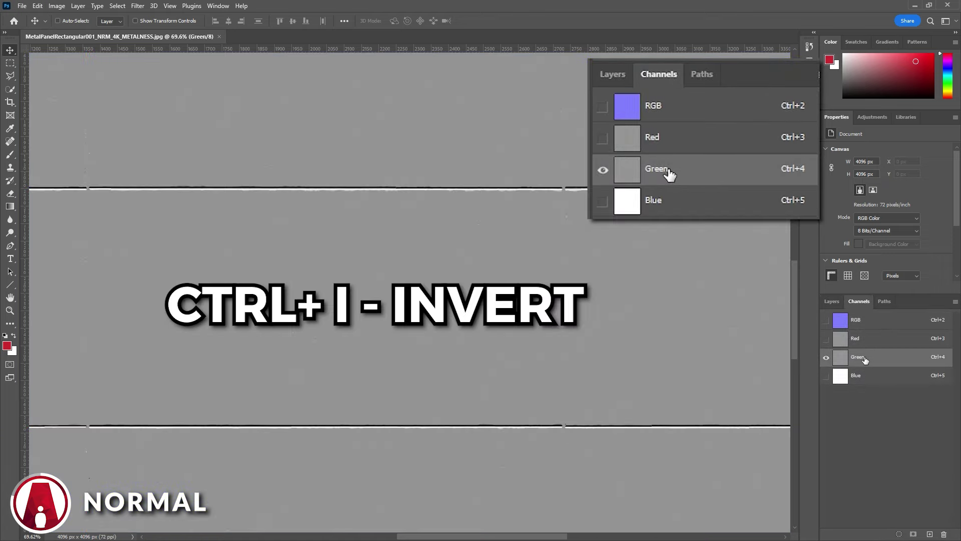
key(ctrl+i)
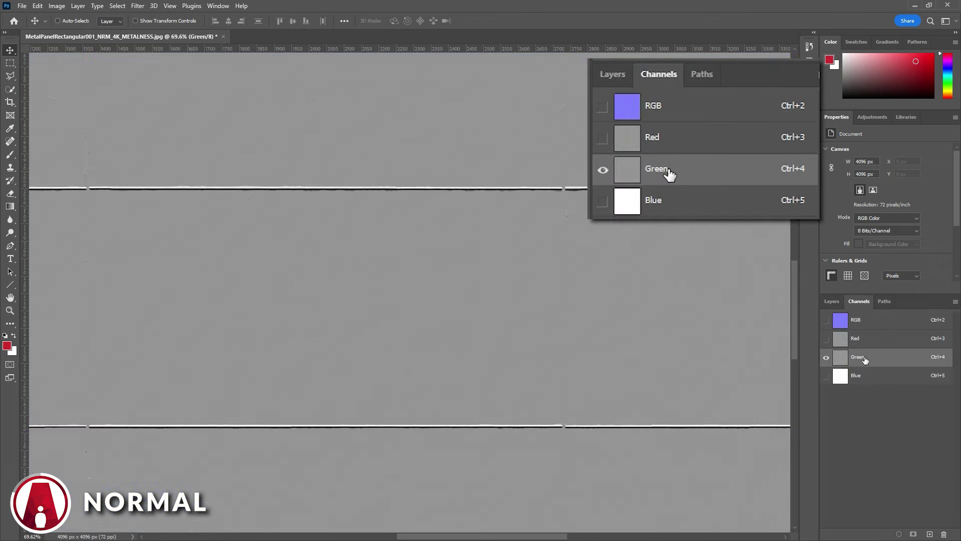
click(827, 321)
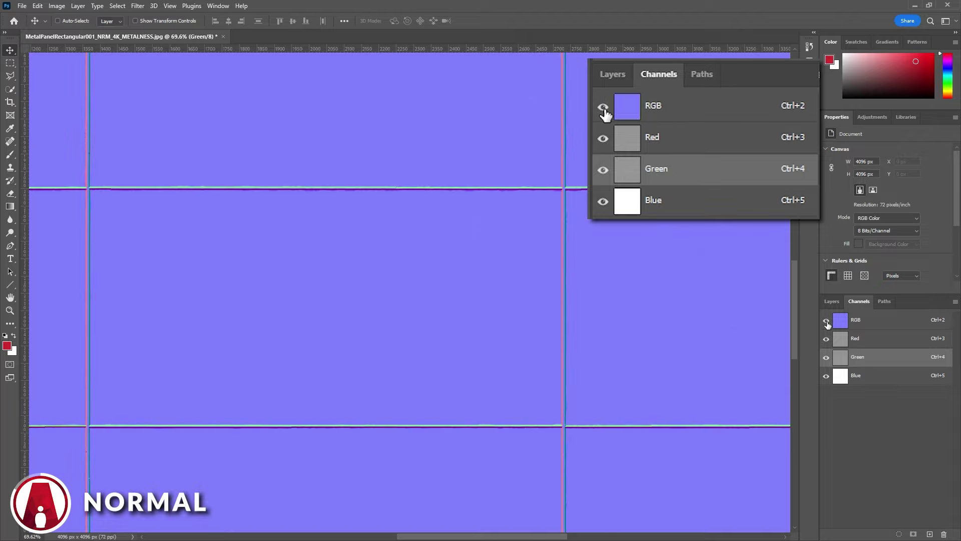
click(22, 5)
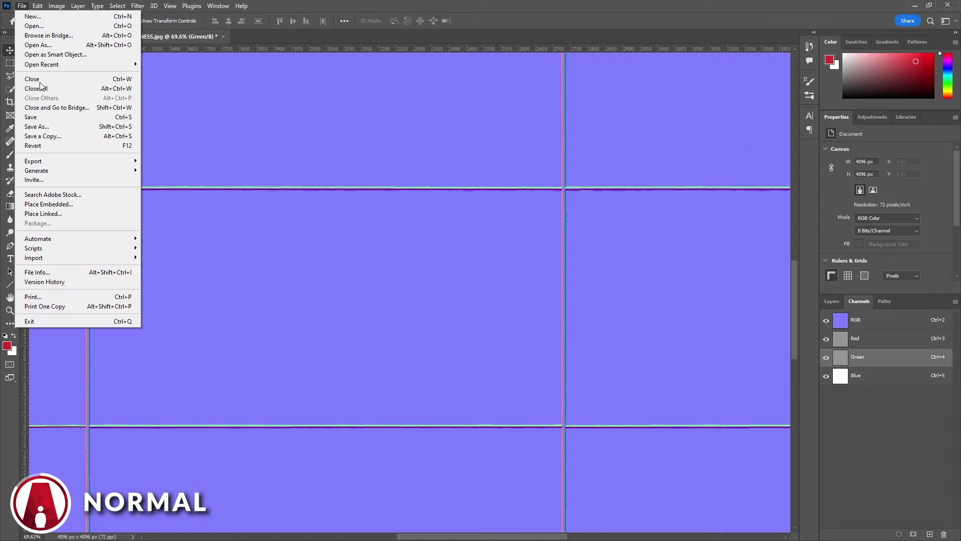
click(40, 127)
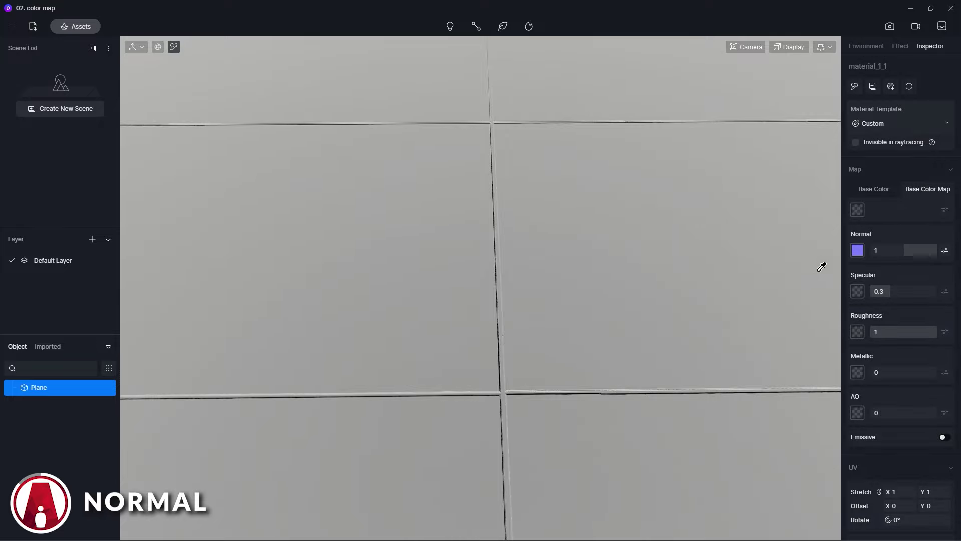
Step: Load the NRM_4K_METALNESS 2 copy as the Normal map and adjust Specular to about 0.26
click(858, 251)
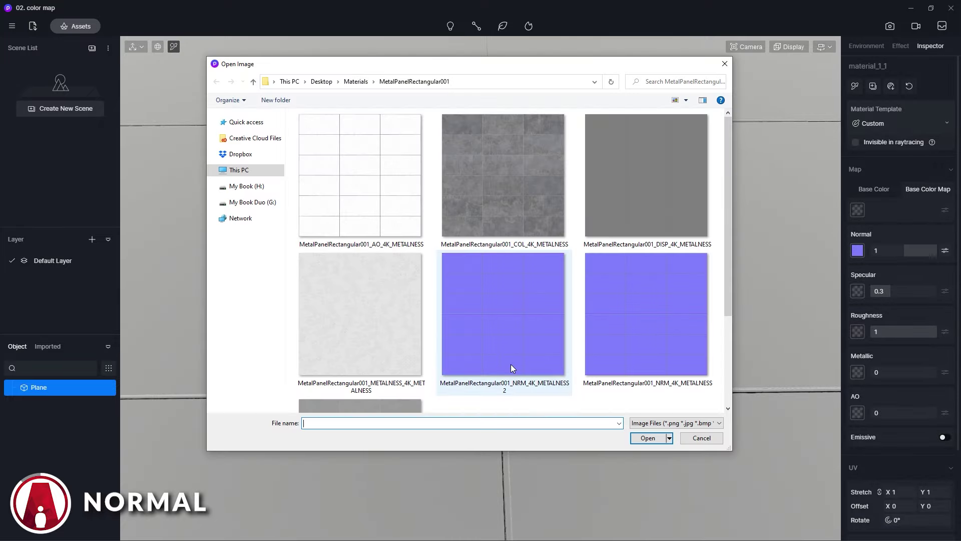
double_click(533, 316)
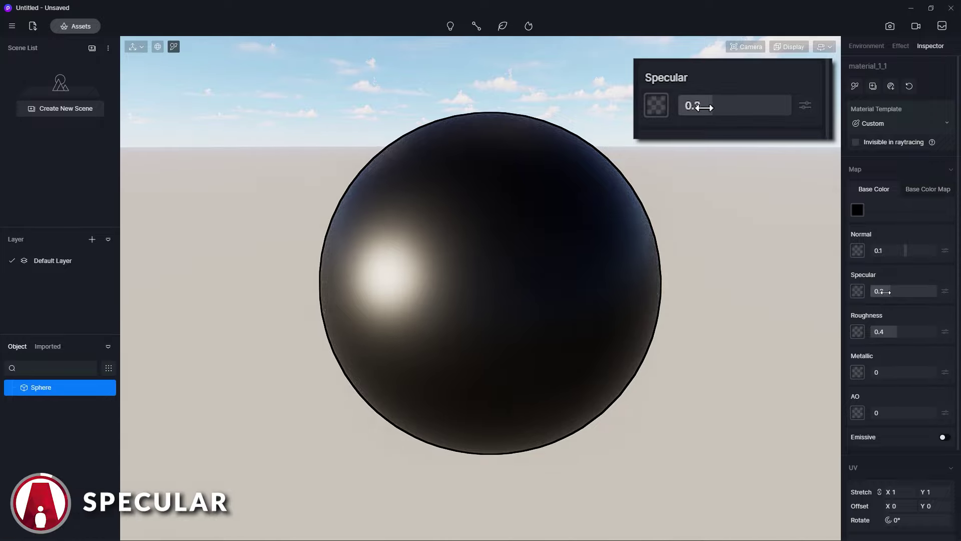
mouse_move(882, 291)
mouse_down()
mouse_move(935, 292)
mouse_move(863, 300)
mouse_move(955, 295)
mouse_move(878, 293)
mouse_up()
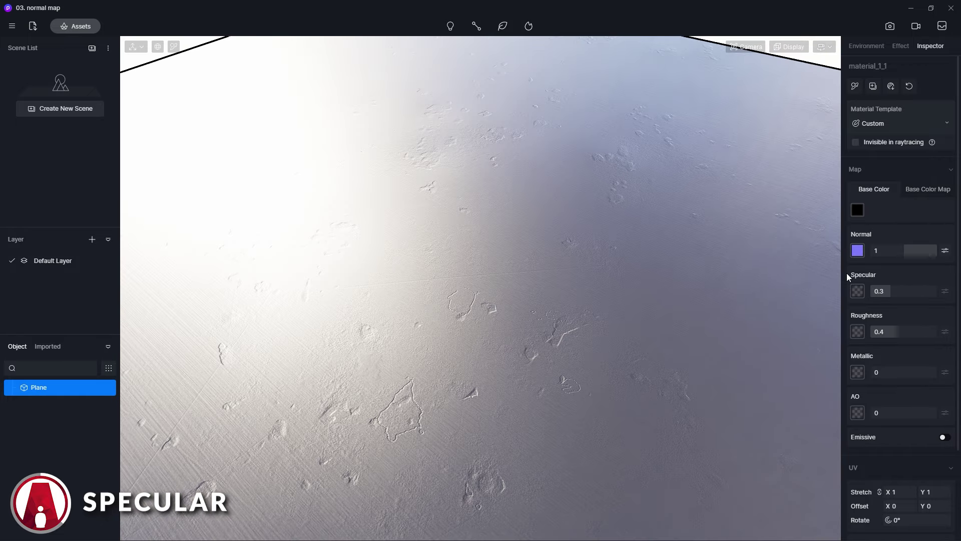
Step: Cancel the specular map picker, set Specular to 1, then raise the sphere's Roughness to 0.95
click(857, 291)
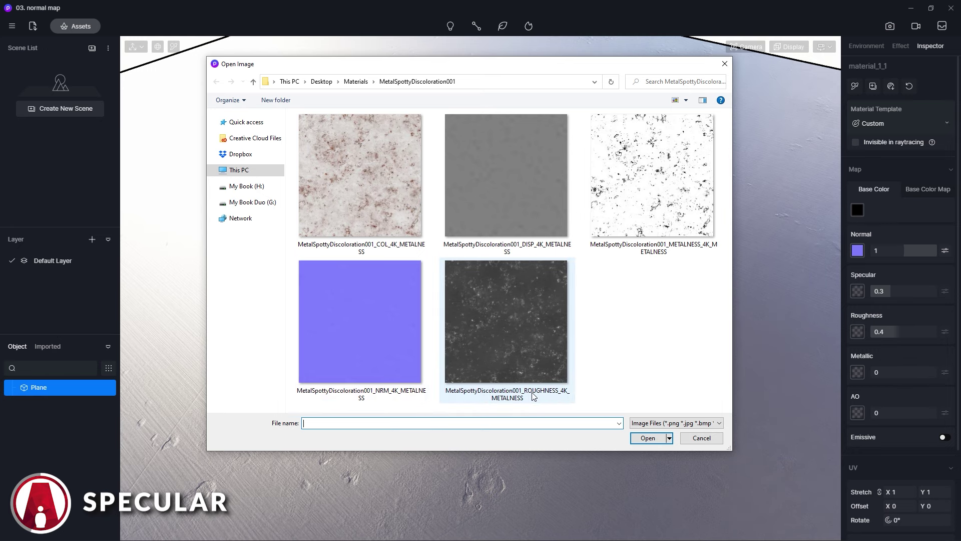
click(705, 438)
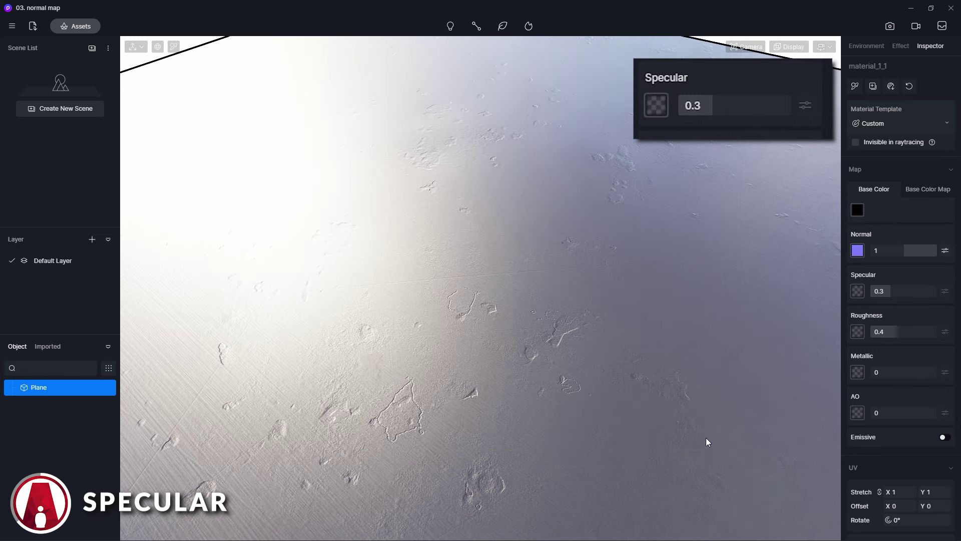
drag(887, 291, 946, 297)
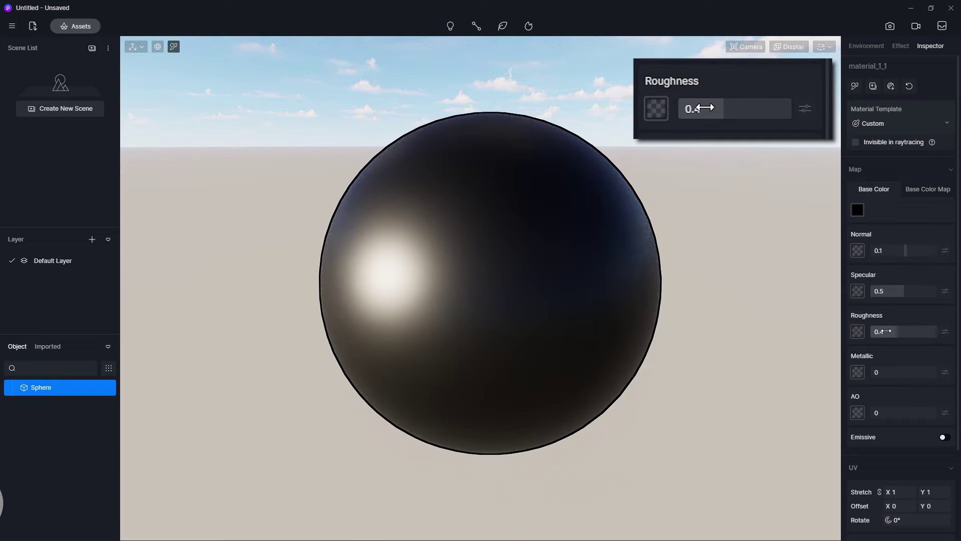
drag(896, 332, 876, 342)
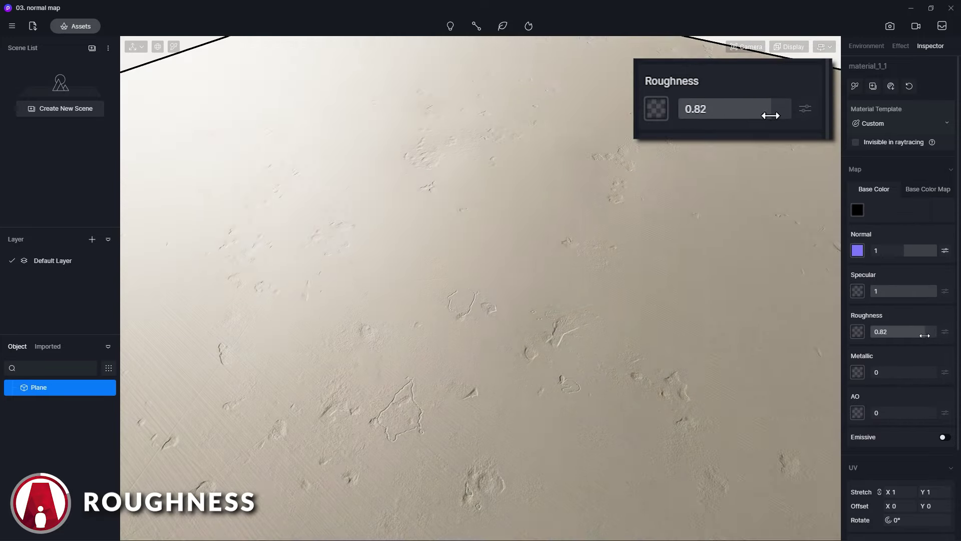
Step: Set Normal to 0 and Roughness to 0.63, then begin choosing a roughness map image
drag(937, 337, 869, 333)
drag(922, 250, 874, 252)
drag(691, 281, 583, 401)
drag(874, 333, 897, 333)
click(857, 332)
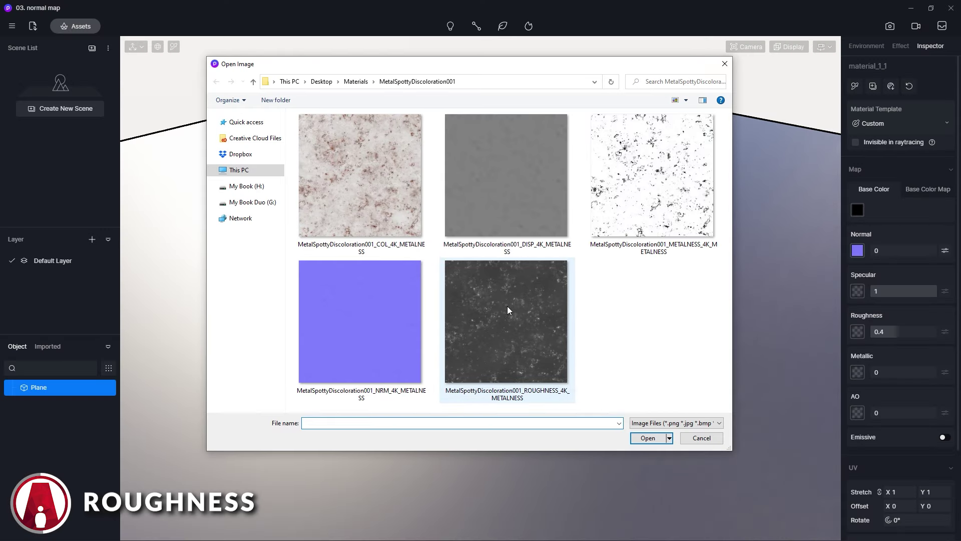
Step: Load the ROUGHNESS image as the roughness map at strength 1 in Linear colour space
double_click(528, 331)
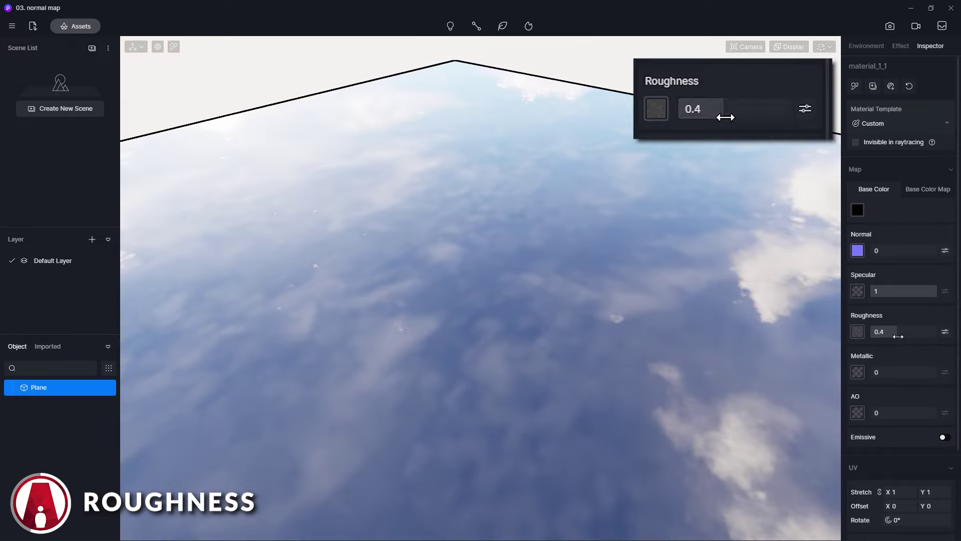
drag(932, 334, 946, 333)
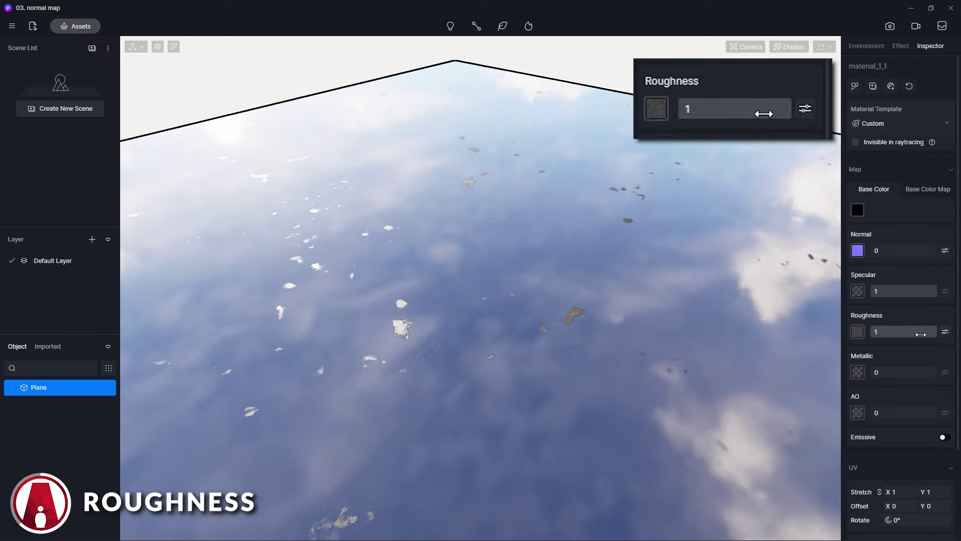
click(944, 332)
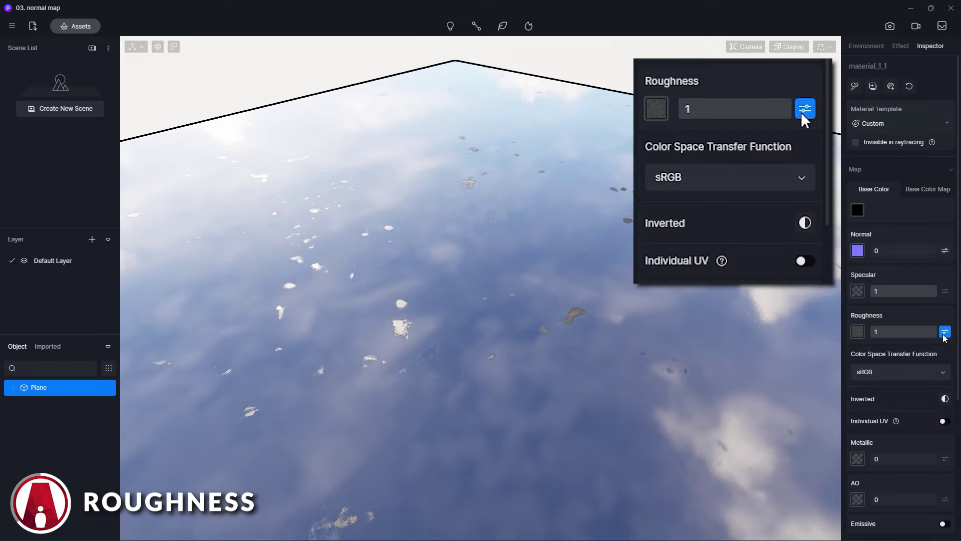
click(891, 377)
click(884, 388)
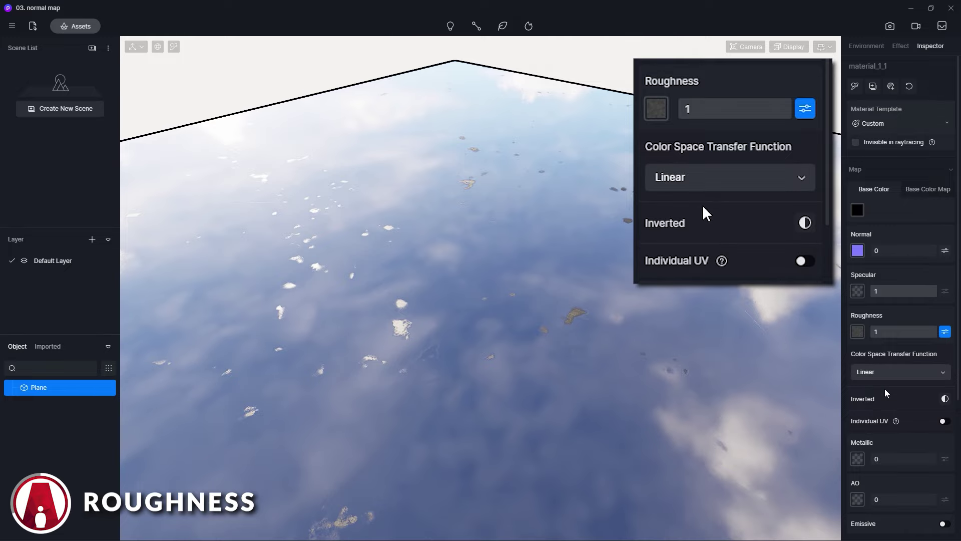
right_drag(504, 457, 704, 289)
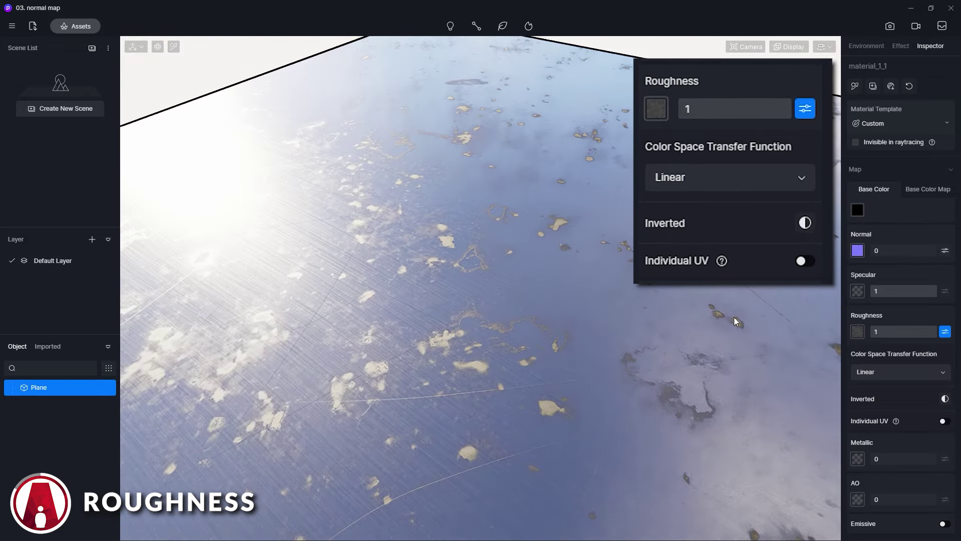
click(945, 331)
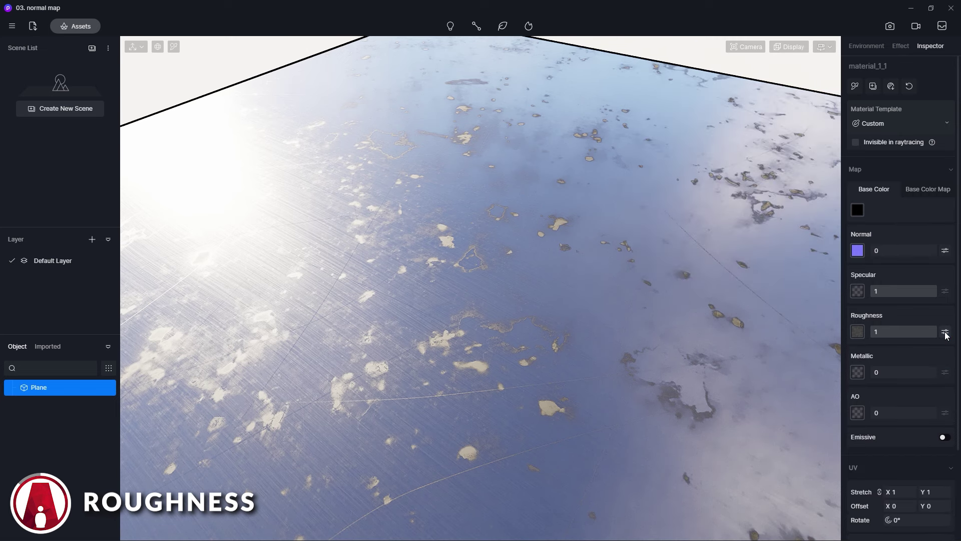
Step: Try a white base colour, then raise Metallic from 0 to 1 on the sphere and plane
click(858, 211)
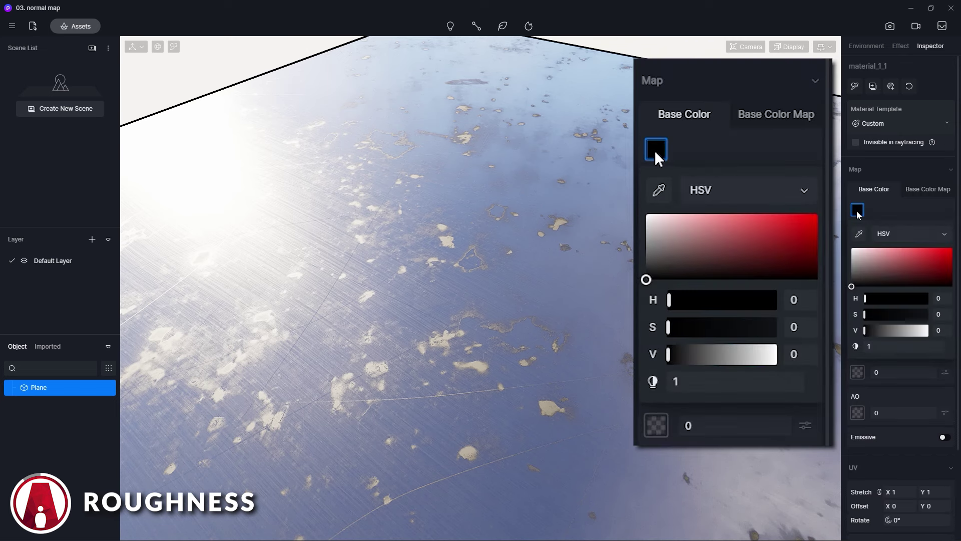
drag(852, 275, 851, 239)
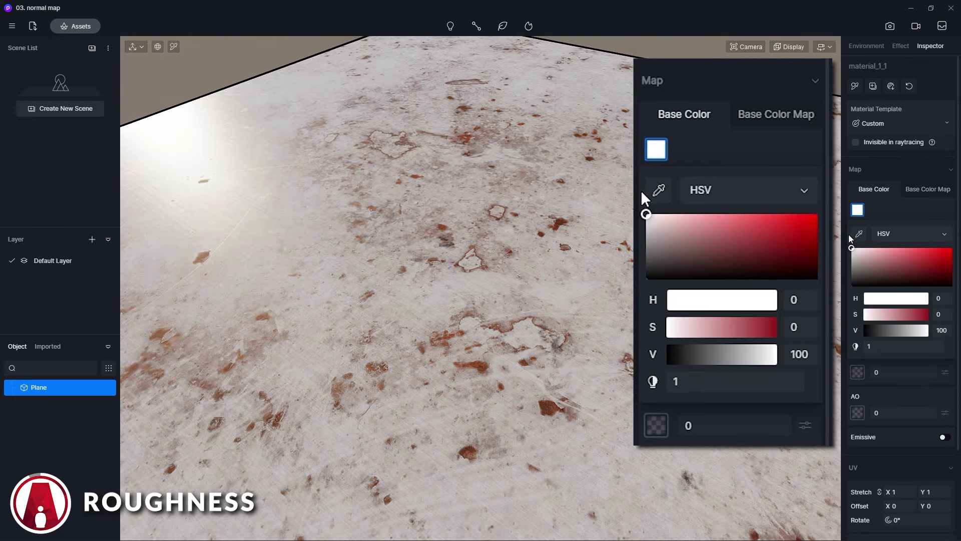
click(923, 191)
right_drag(660, 265, 465, 173)
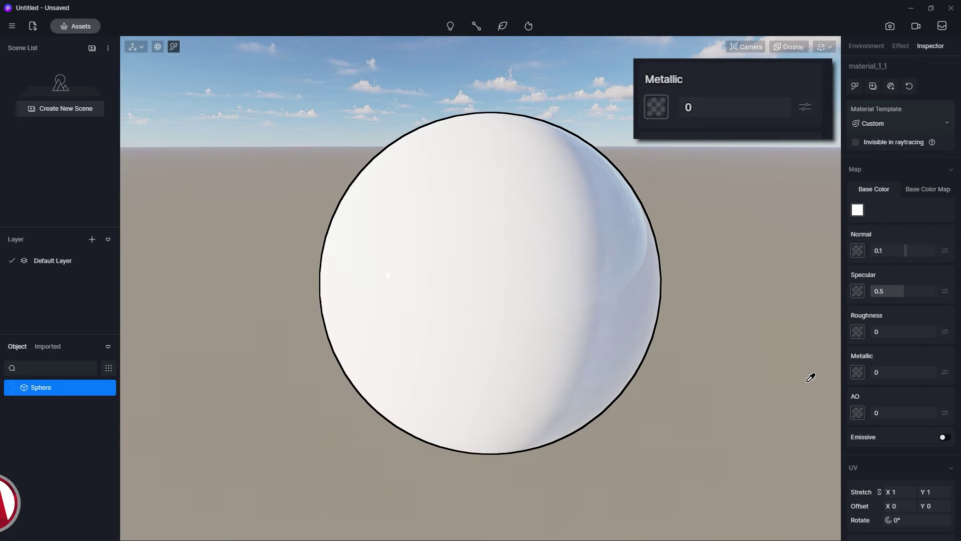
drag(879, 373, 947, 374)
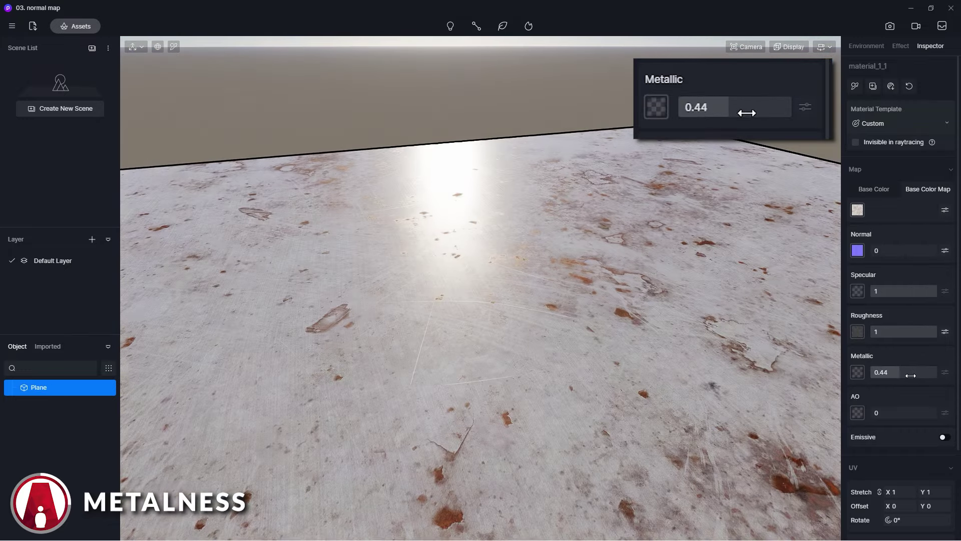
drag(907, 372, 960, 384)
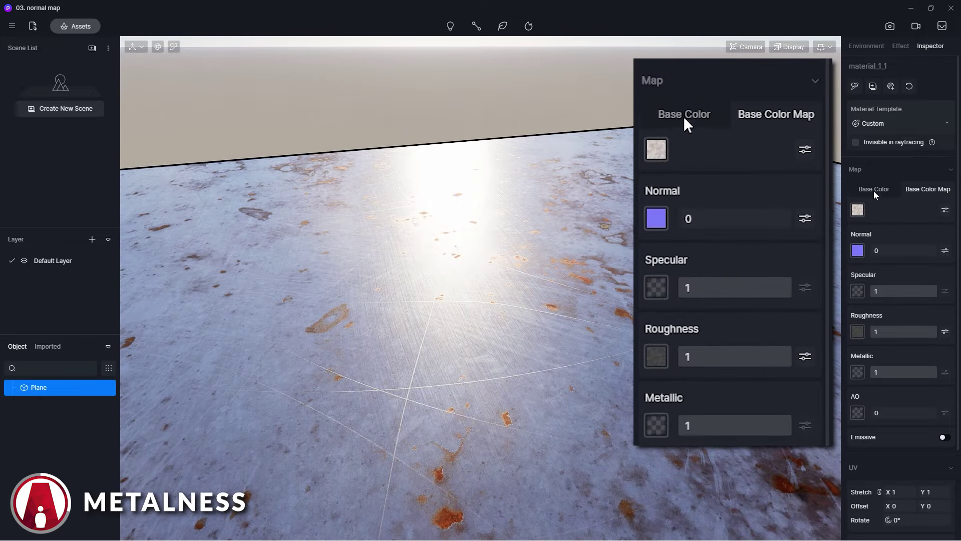
Step: Try red, green, then white base colours on the plane before returning to its colour map
click(874, 193)
drag(861, 269, 936, 254)
mouse_move(868, 299)
mouse_down()
mouse_move(914, 299)
mouse_move(886, 298)
mouse_up()
drag(889, 270, 837, 232)
click(929, 188)
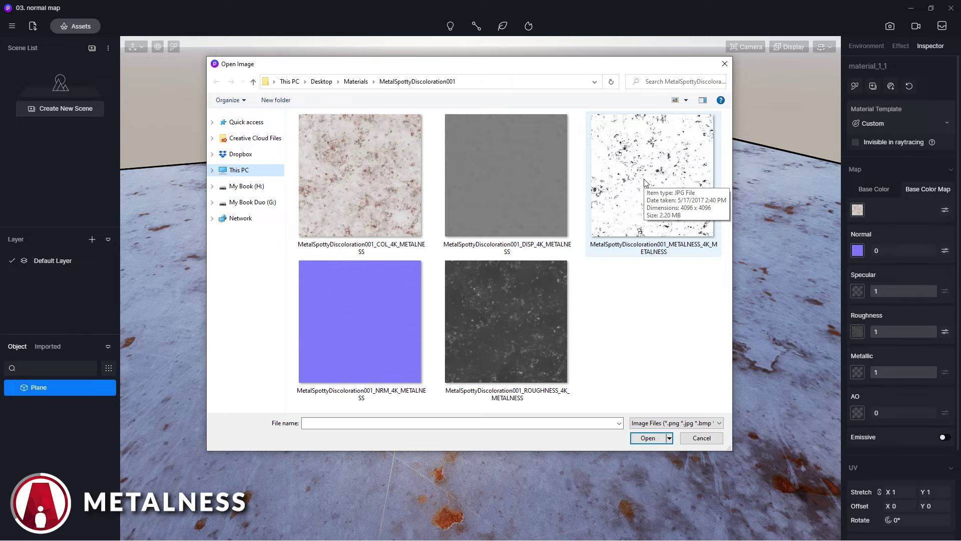
Step: Load the METALNESS texture into the plane's Metallic map
double_click(645, 181)
scroll(636, 193, up, 5)
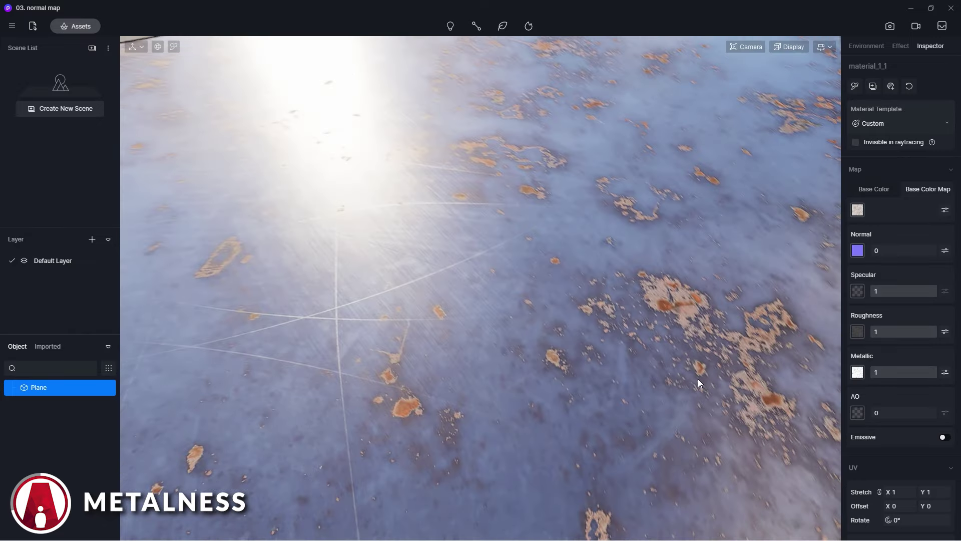
scroll(556, 306, down, 5)
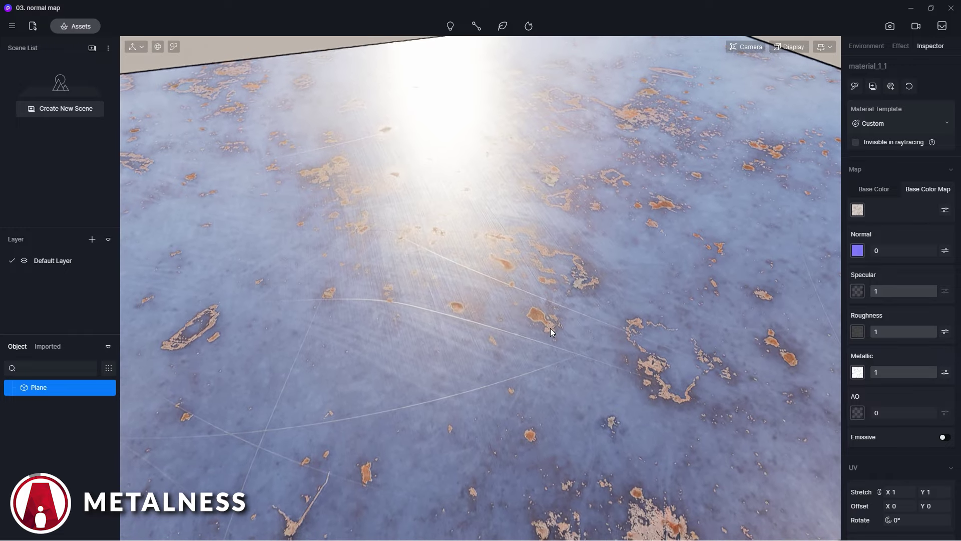
drag(551, 329, 550, 272)
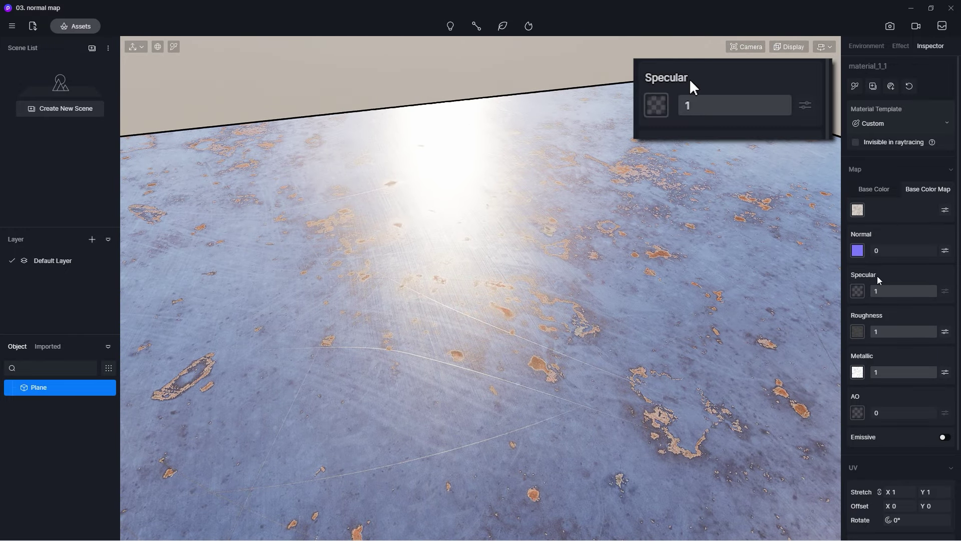
Step: Try Specular values between 0 and 1, then raise the Normal strength toward 1
drag(939, 296, 871, 294)
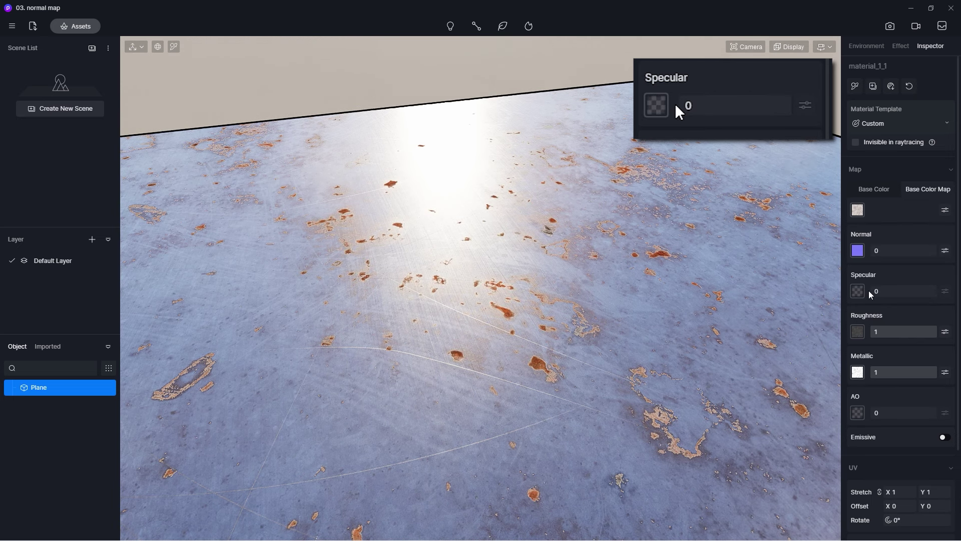
right_drag(464, 175, 546, 334)
drag(880, 290, 921, 295)
right_drag(457, 270, 622, 293)
drag(904, 250, 921, 250)
right_drag(781, 321, 322, 297)
Step: Drag a Sphere from the asset library into the scene
click(80, 28)
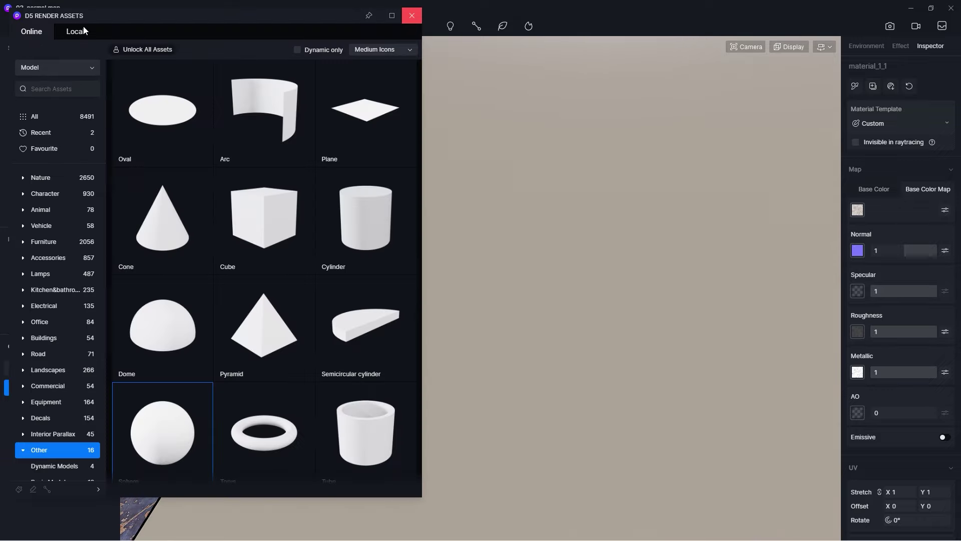
drag(161, 388, 602, 262)
click(413, 18)
scroll(494, 224, down, 5)
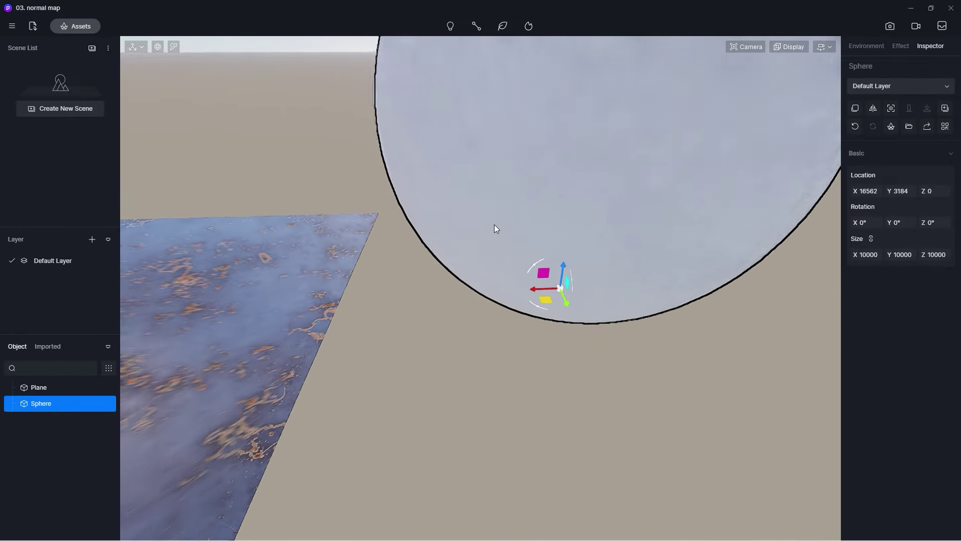
Step: Copy the plane's spotty metal material onto the sphere using the I/O material pick tools
key(i)
click(328, 311)
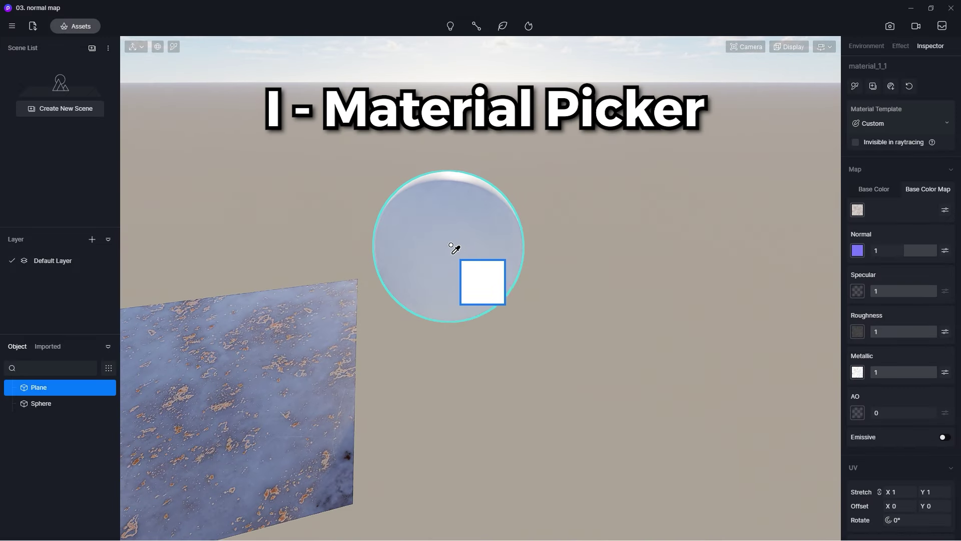
click(452, 236)
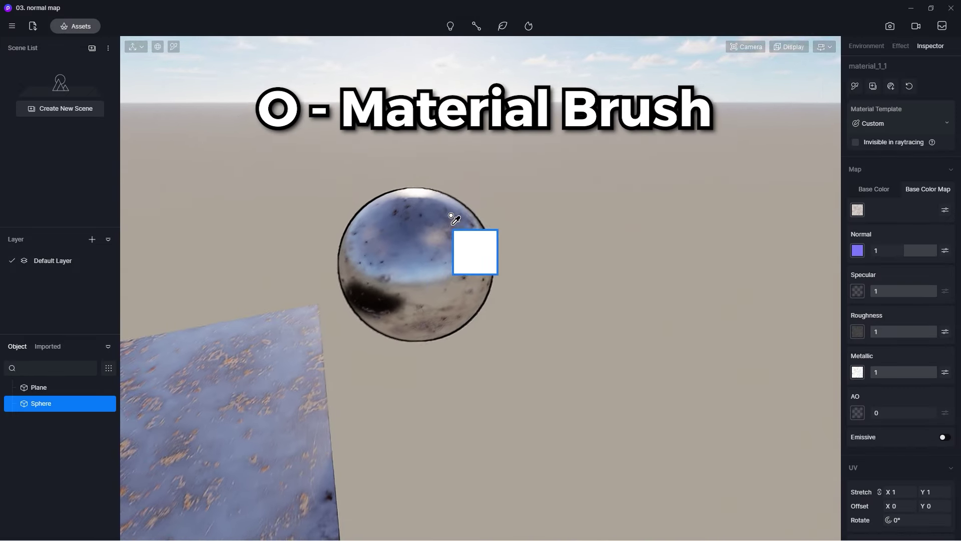
key(Escape)
right_drag(429, 239, 577, 366)
click(513, 169)
key(Escape)
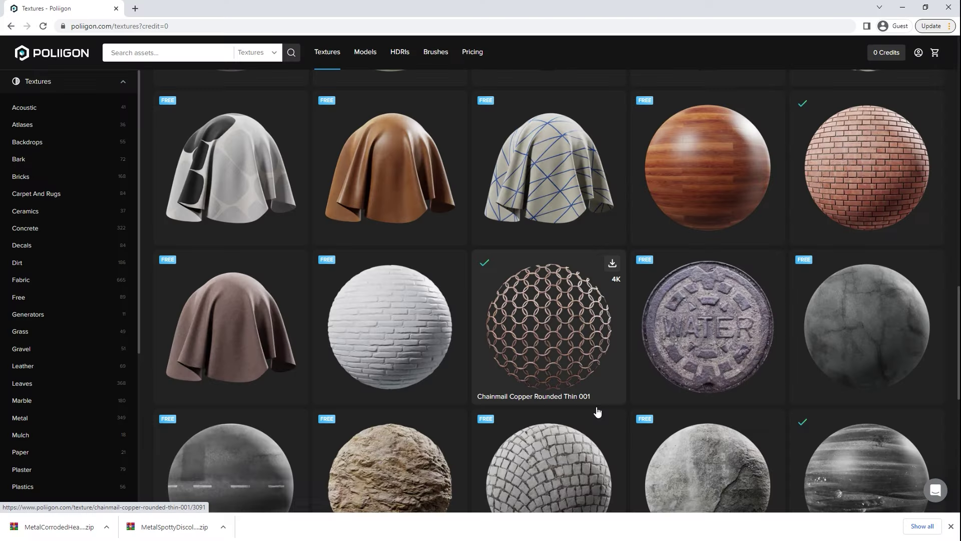
Step: Open the Bricks Flemish Red 001 texture and expand its Download Options map checkboxes
click(858, 180)
click(679, 230)
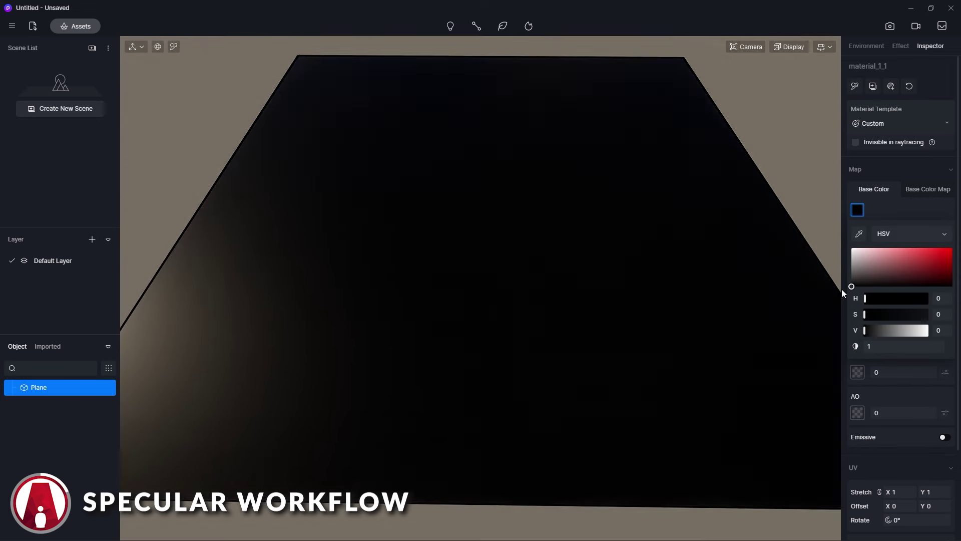
Step: Load the brick specular map into Specular and raise its strength to about 0.71
click(927, 194)
click(857, 290)
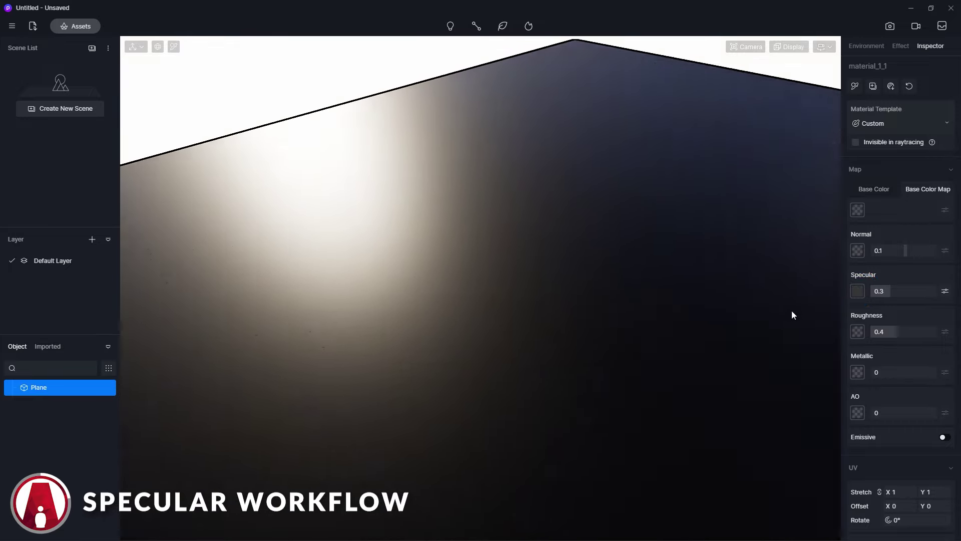
drag(891, 291, 939, 294)
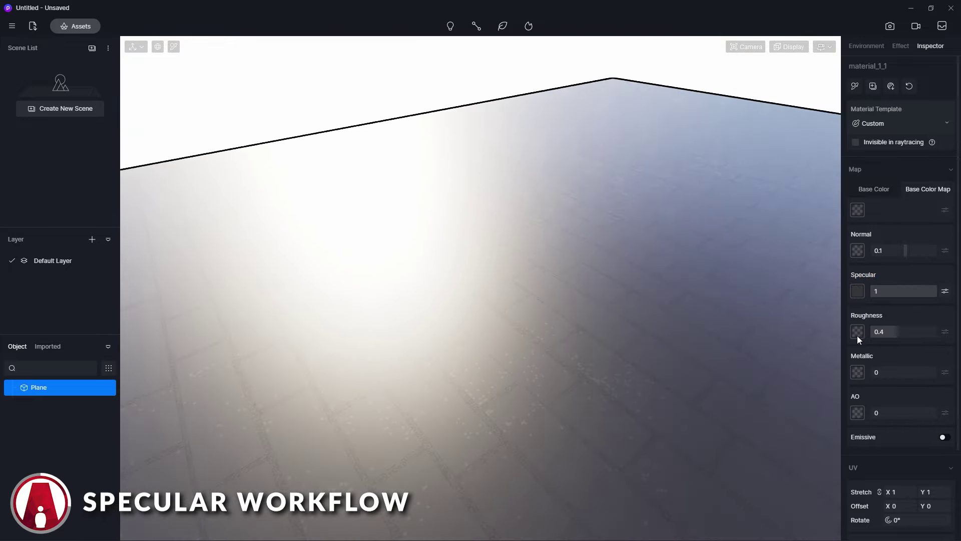
Step: Load the brick GLOSS map as Roughness at strength 1, inverted, in Linear colour space
click(857, 331)
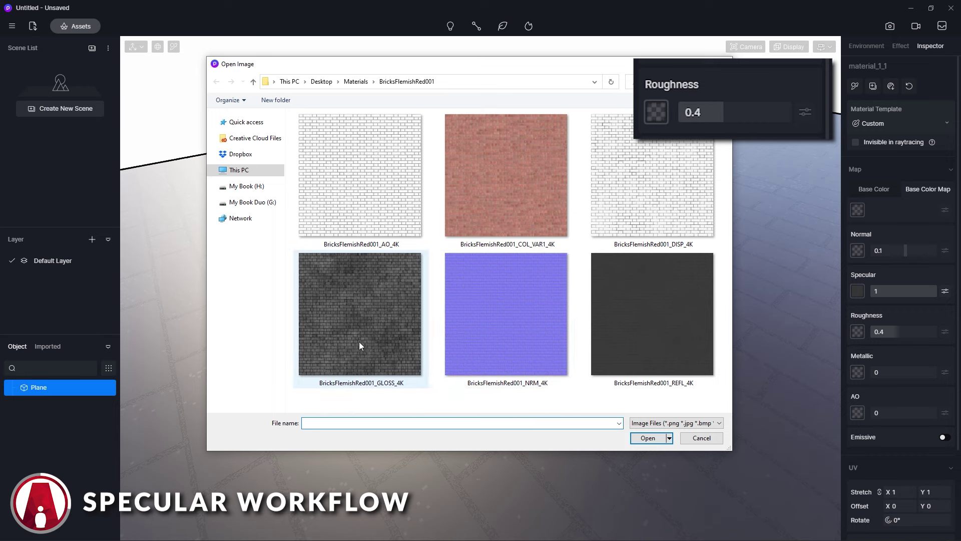
double_click(378, 310)
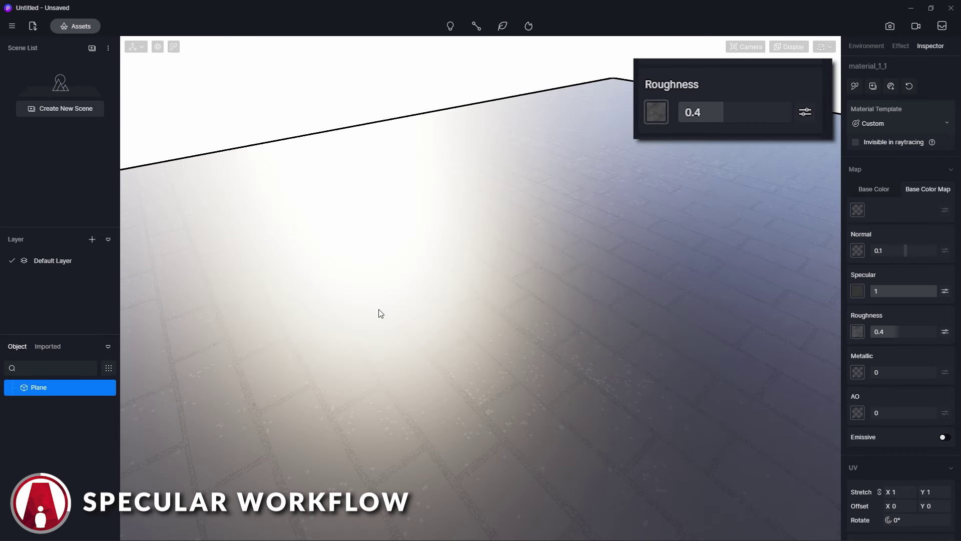
drag(896, 332, 946, 335)
click(945, 332)
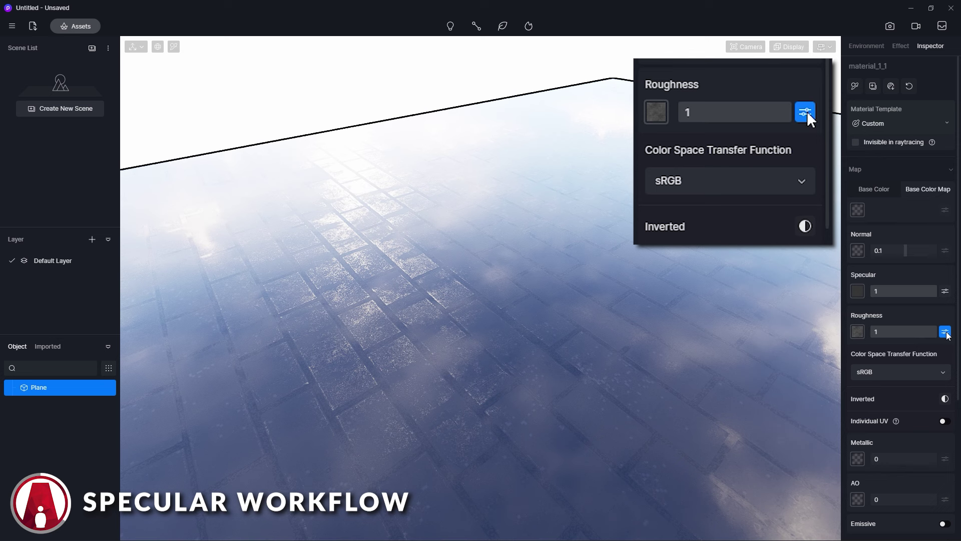
click(944, 399)
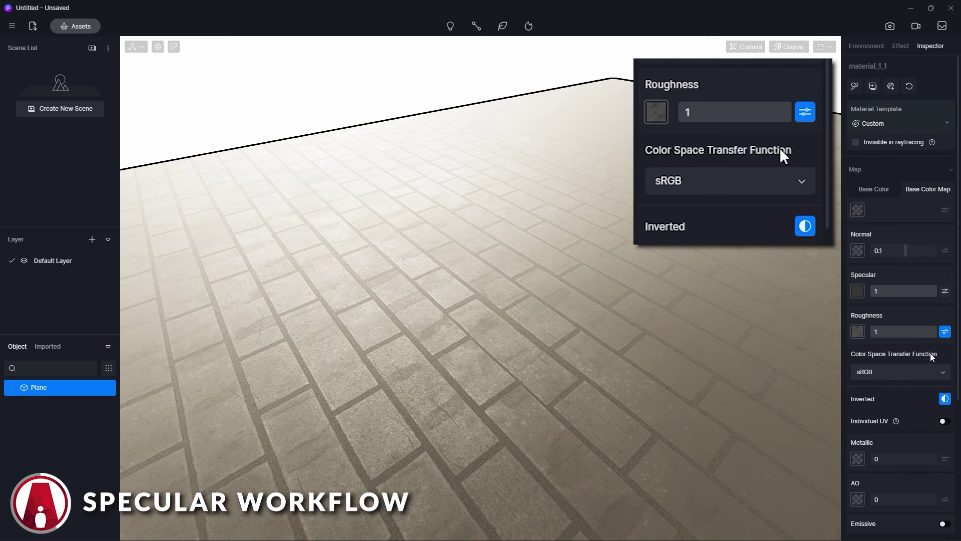
click(913, 371)
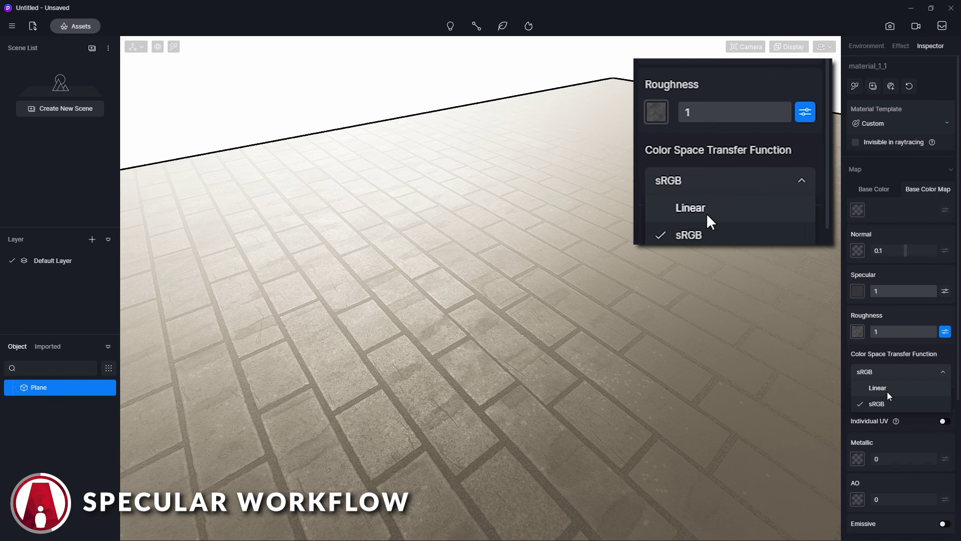
click(906, 388)
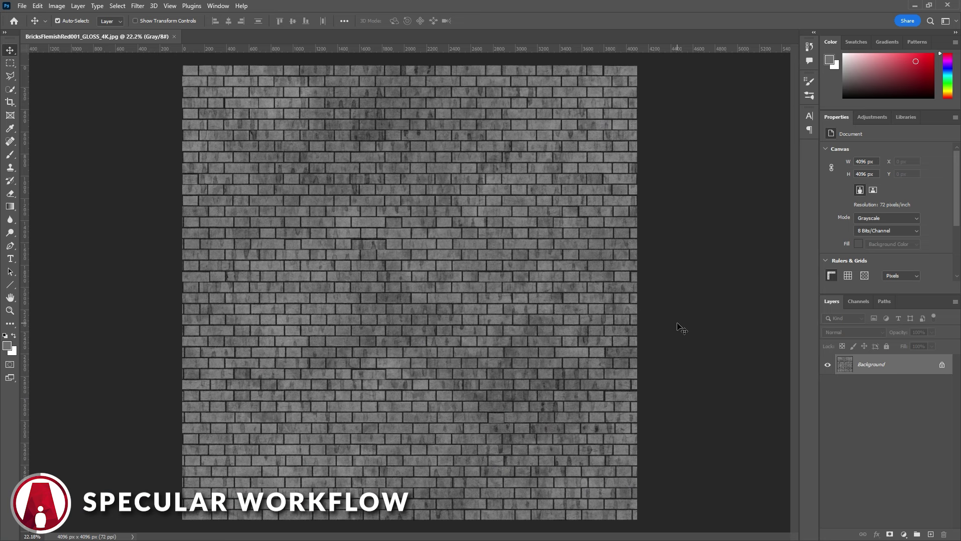
Step: Invert the brick gloss texture in Photoshop and start saving it as a new file
key(ctrl+i)
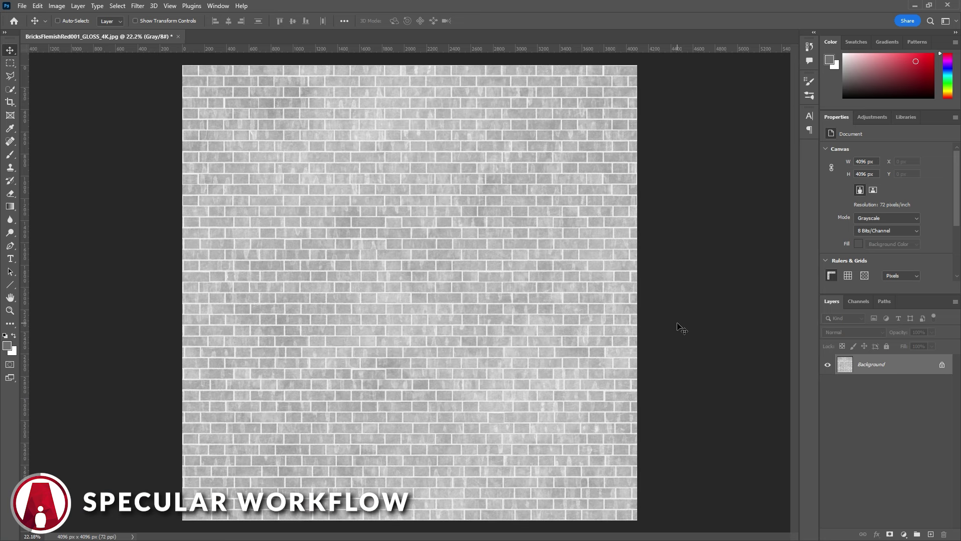
key(ctrl+shift+s)
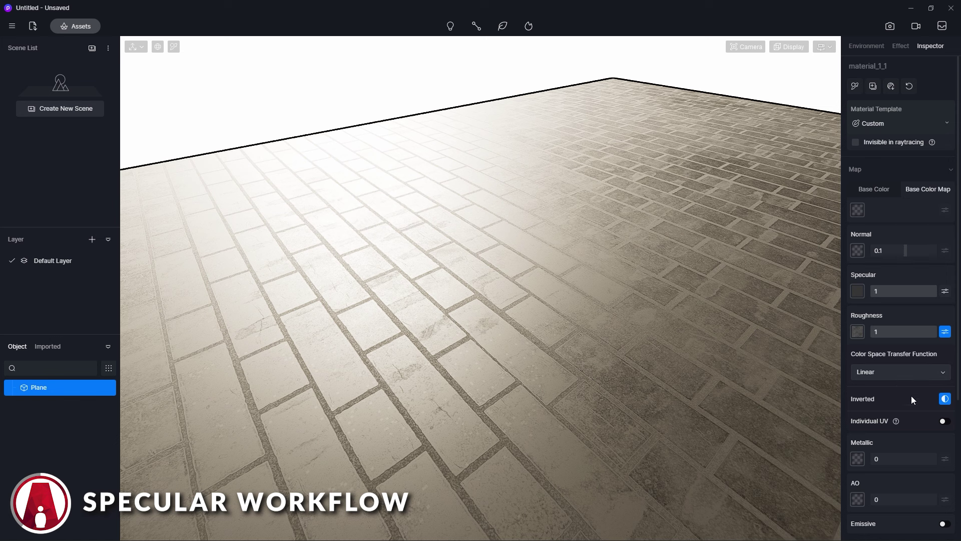
Step: Swap the Roughness map for the new brick ROUGH texture, no longer inverted
click(861, 332)
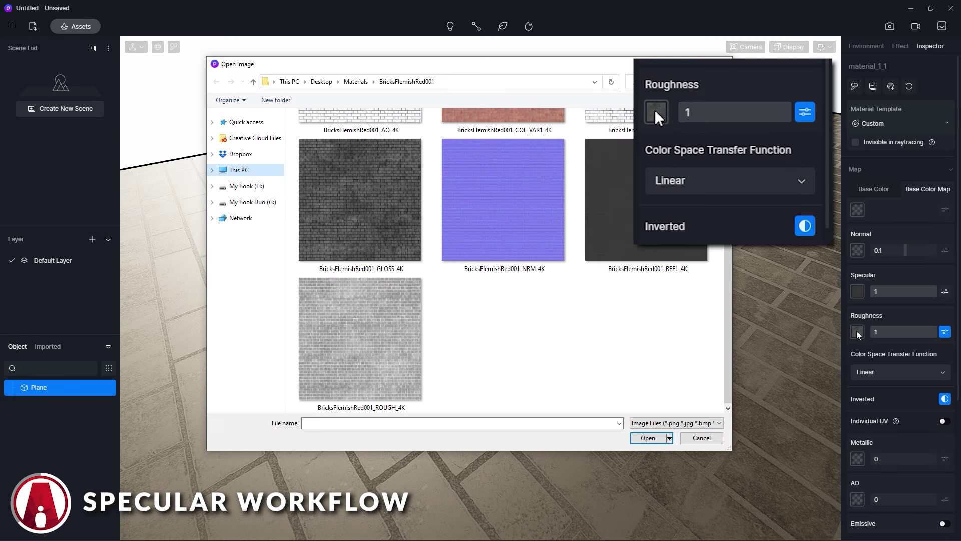
double_click(386, 354)
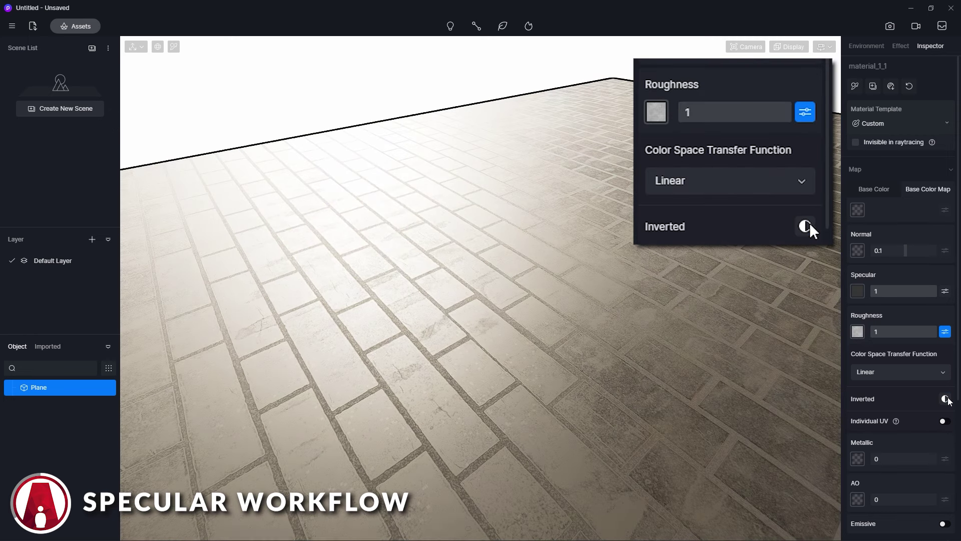
click(944, 331)
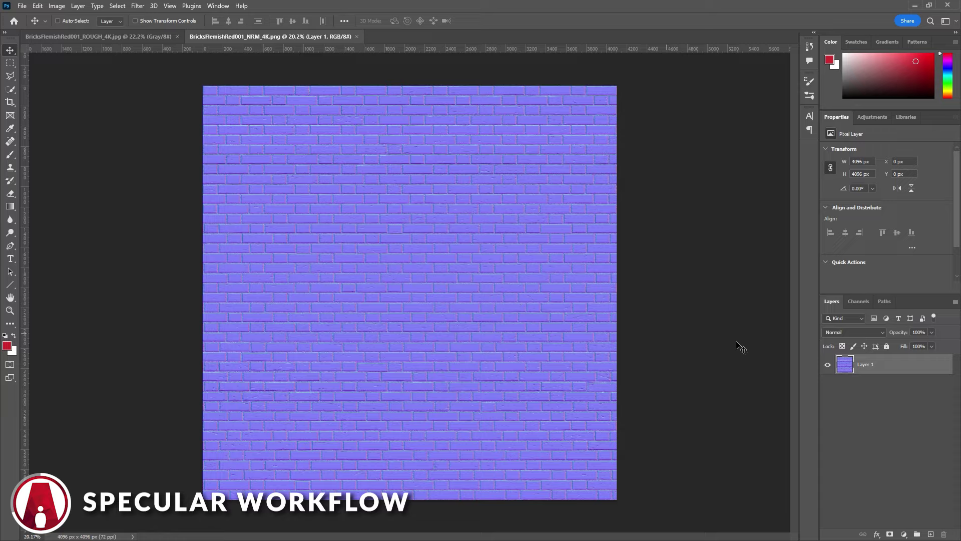
Step: Invert the brick normal map's Green channel, save a copy, and load it as Normal
alt+scroll(446, 304, up, 5)
click(859, 302)
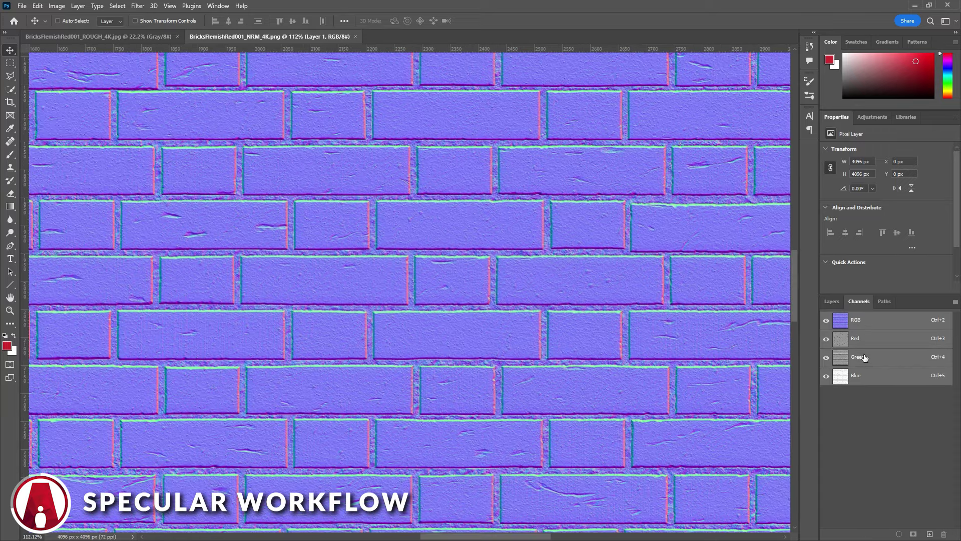
click(856, 357)
key(ctrl+i)
click(867, 321)
key(ctrl+shift+s)
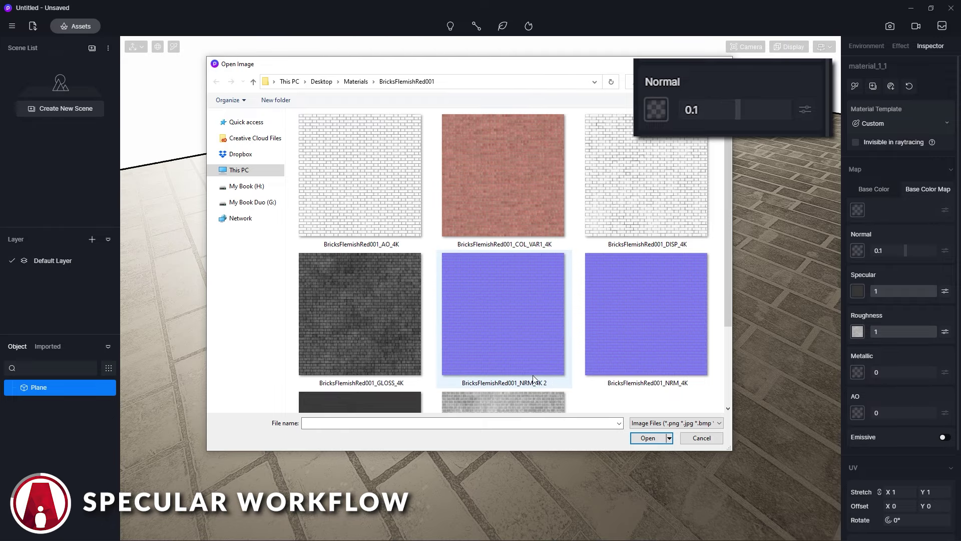
double_click(537, 350)
Step: Set Normal strength to 1 and load the red brick COL texture as the base colour map
drag(740, 107, 806, 109)
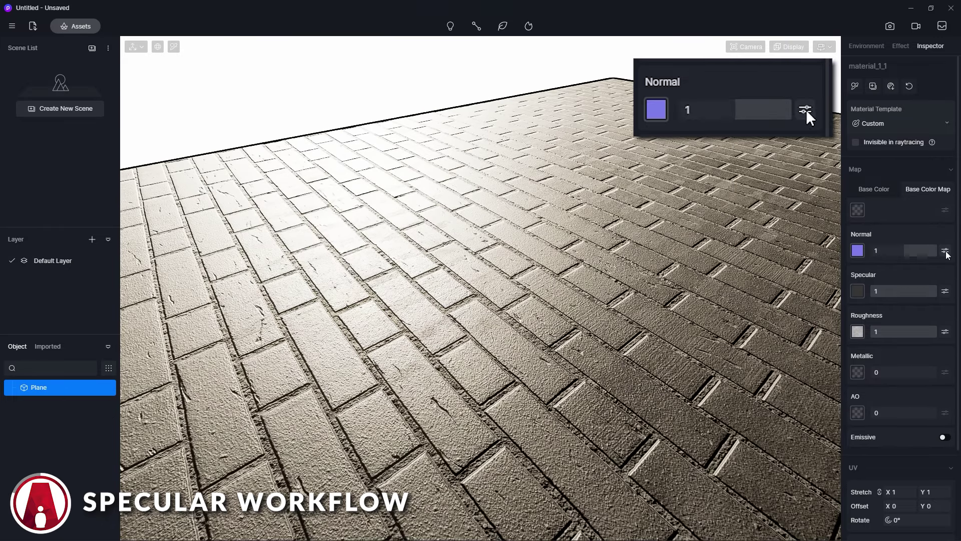
click(873, 189)
click(857, 209)
click(852, 248)
click(924, 188)
click(860, 210)
double_click(512, 170)
Step: Test Metallic at 1, then return it to 0 to keep the bricks non-metallic
right_drag(512, 171, 494, 344)
scroll(494, 344, up, 5)
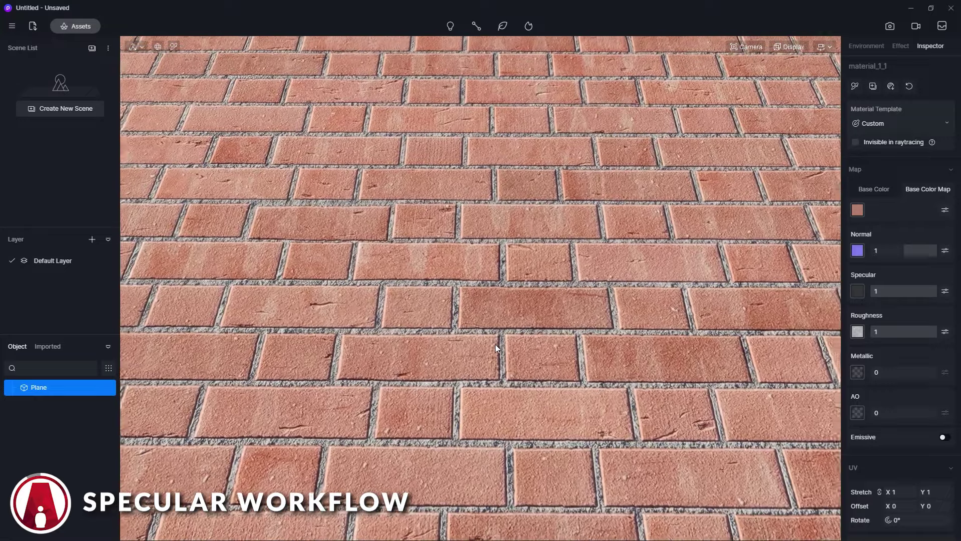
mouse_move(876, 371)
mouse_down()
mouse_move(948, 372)
mouse_move(868, 377)
mouse_up()
right_drag(751, 350, 389, 181)
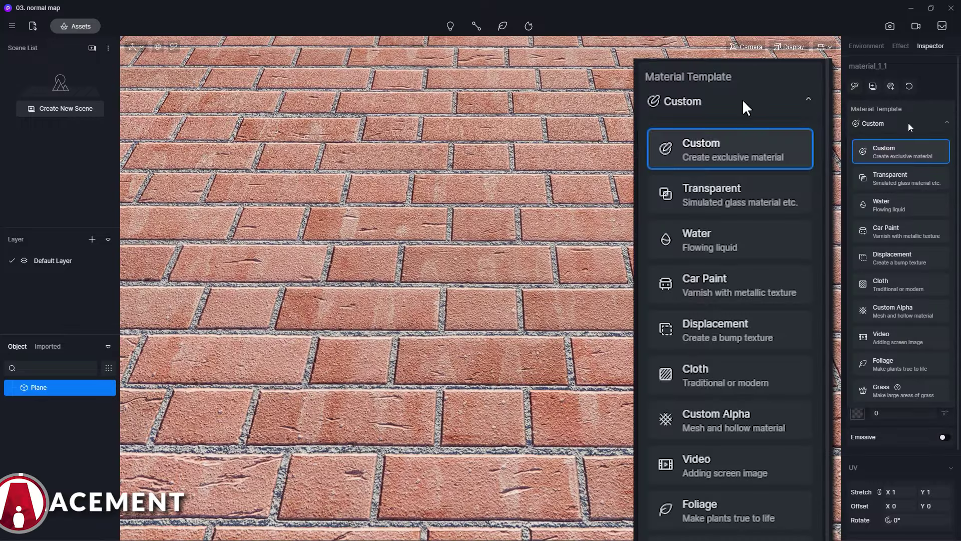
Step: Apply the Displacement template, load BricksFlemishRed001_DISP_4K as the height map, and set Height to 0.1
click(909, 259)
drag(916, 437, 864, 439)
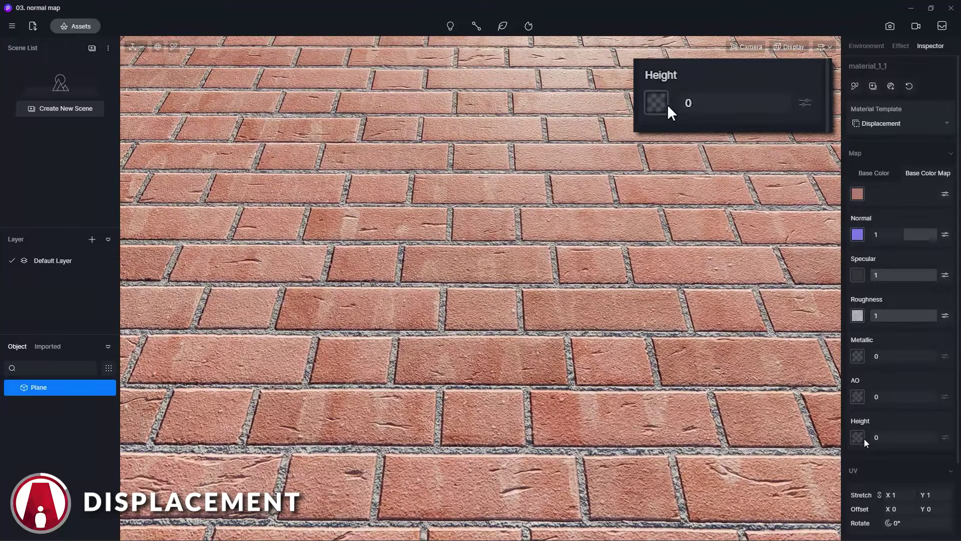
click(861, 437)
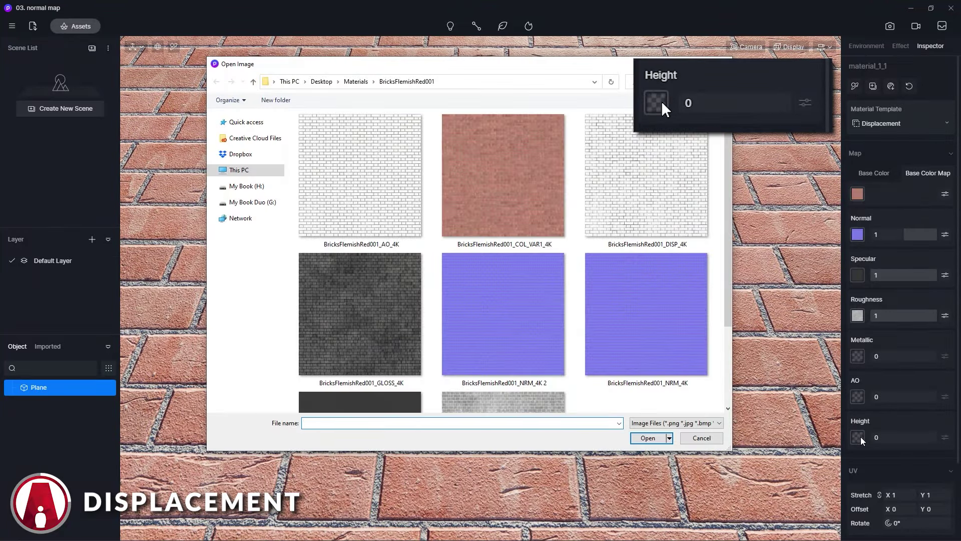
double_click(669, 221)
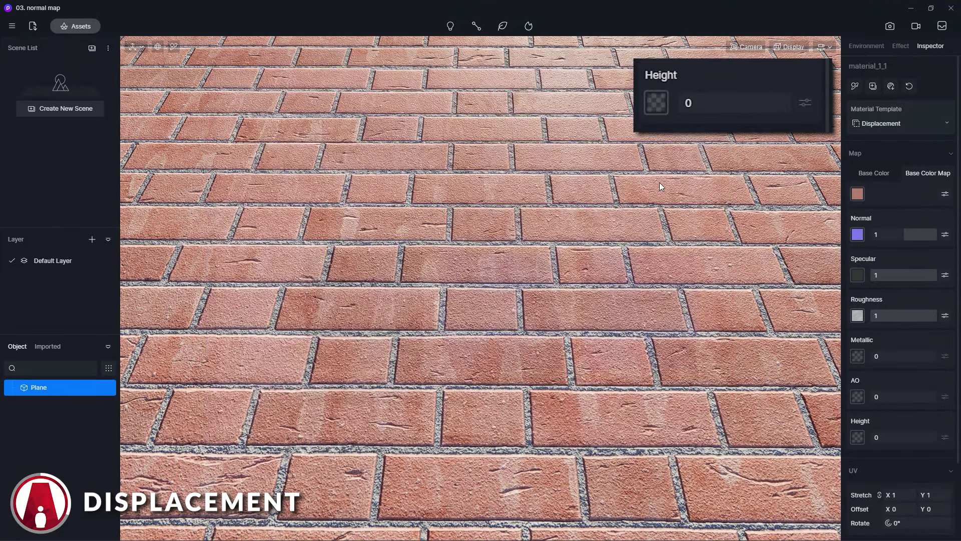
drag(686, 102, 691, 102)
drag(661, 324, 486, 257)
mouse_move(686, 103)
mouse_down()
mouse_move(677, 102)
mouse_move(691, 103)
mouse_up()
drag(506, 315, 646, 479)
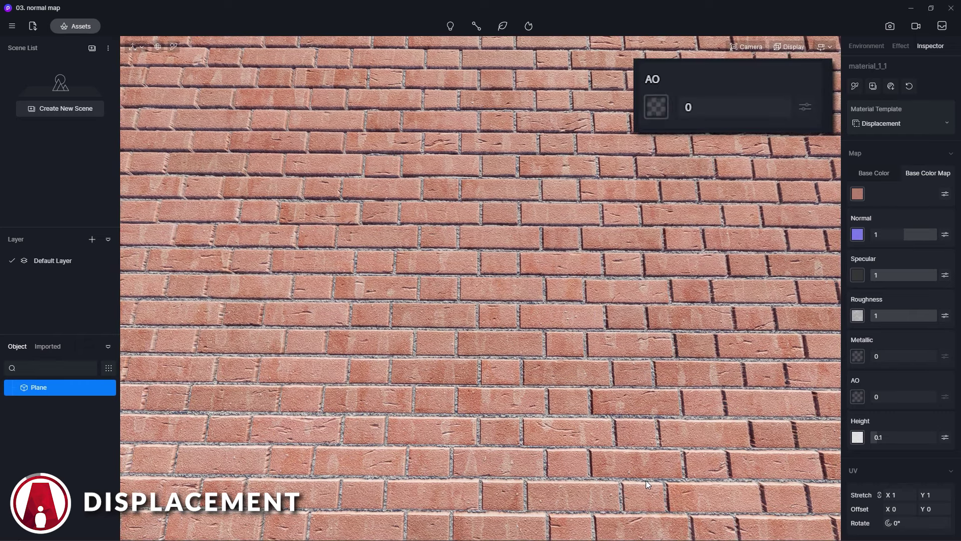
Step: Load BricksFlemishRed001_AO_4K as the AO map at strength 1 and set sky north offset to 48°
click(858, 398)
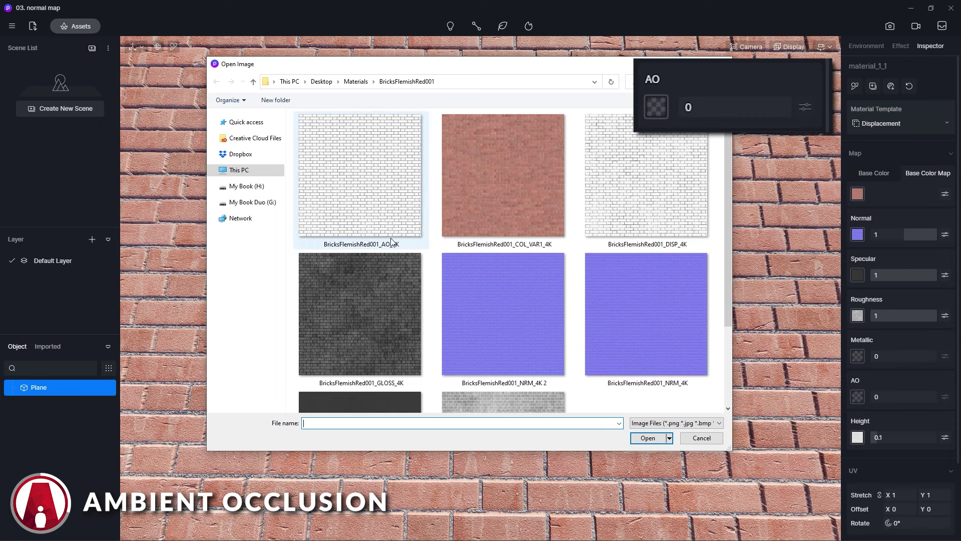
double_click(380, 202)
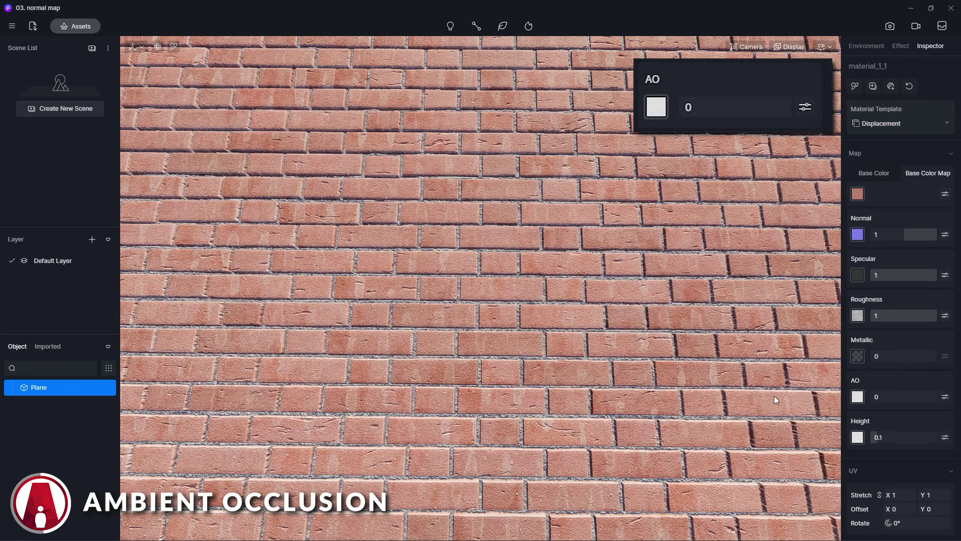
mouse_move(881, 397)
mouse_down()
mouse_move(950, 406)
mouse_move(863, 397)
mouse_move(941, 398)
mouse_up()
drag(651, 301, 420, 206)
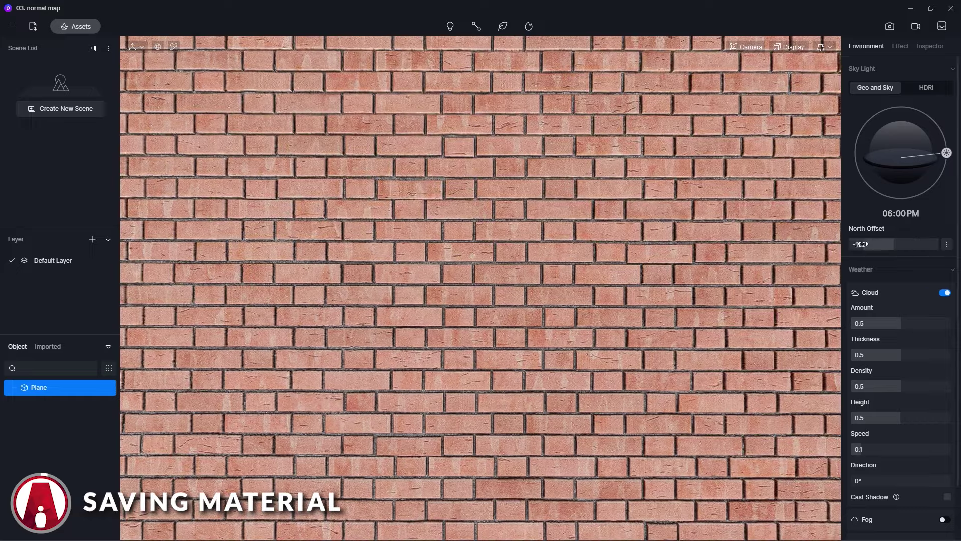
drag(861, 244, 920, 241)
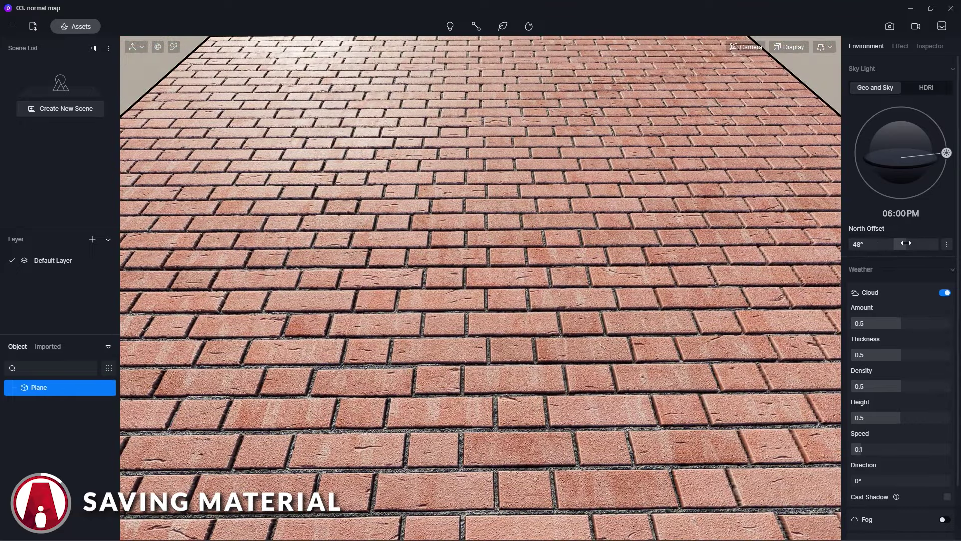
Step: Save the brick material to the local library and rename it Bricks01
click(582, 260)
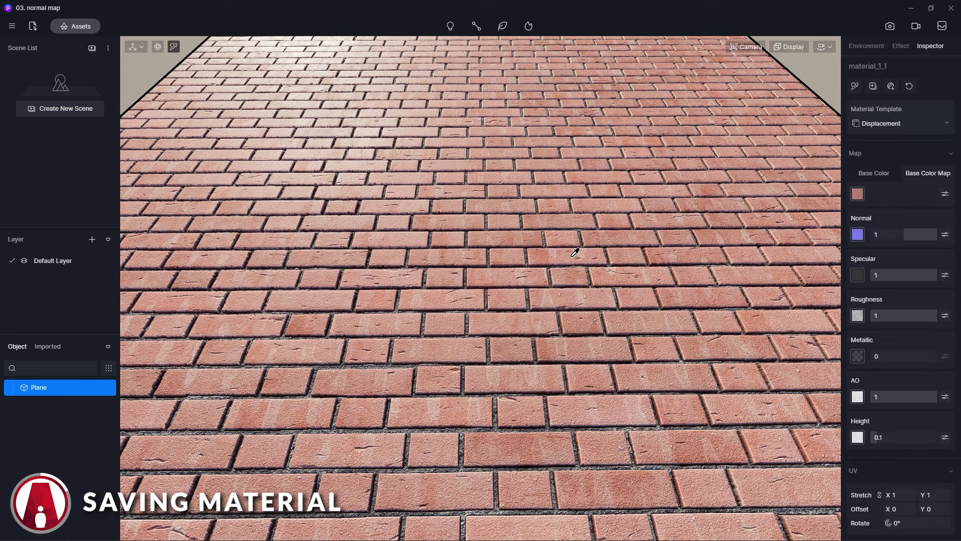
click(873, 87)
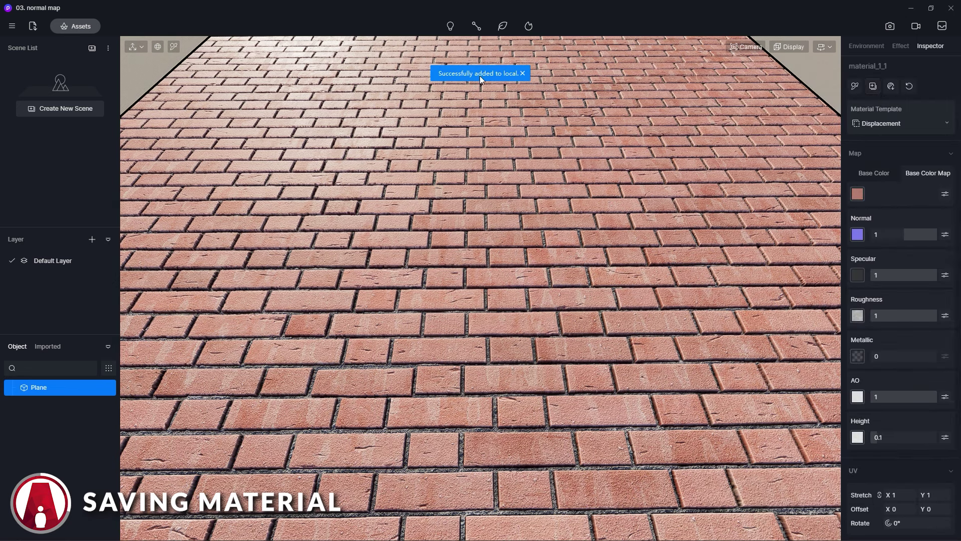
click(77, 27)
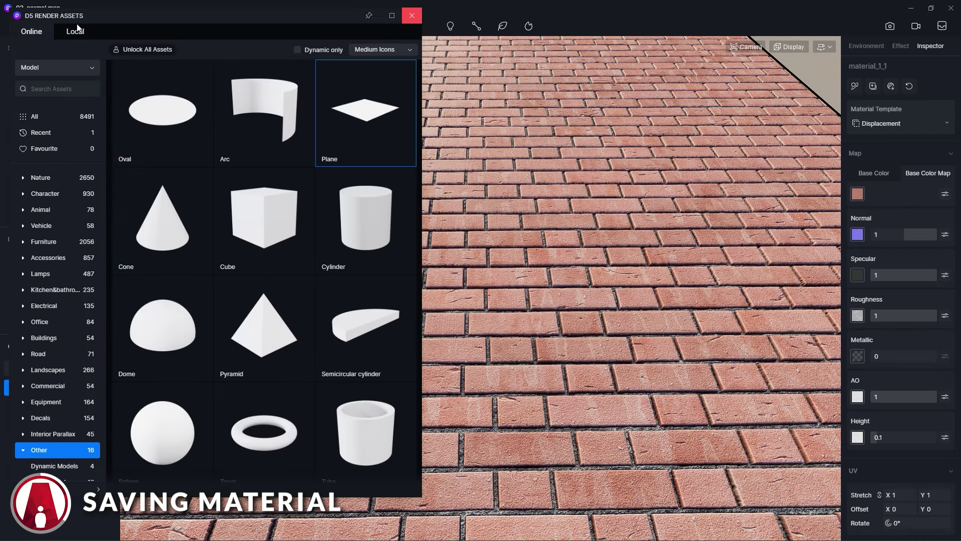
click(76, 31)
click(77, 68)
click(53, 99)
right_click(161, 157)
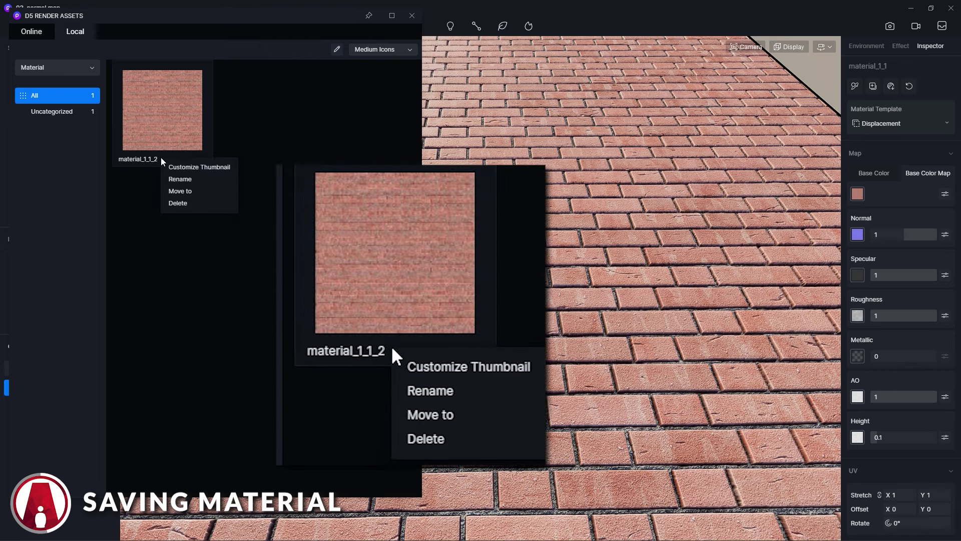
click(200, 181)
text(Bricks01)
key(Return)
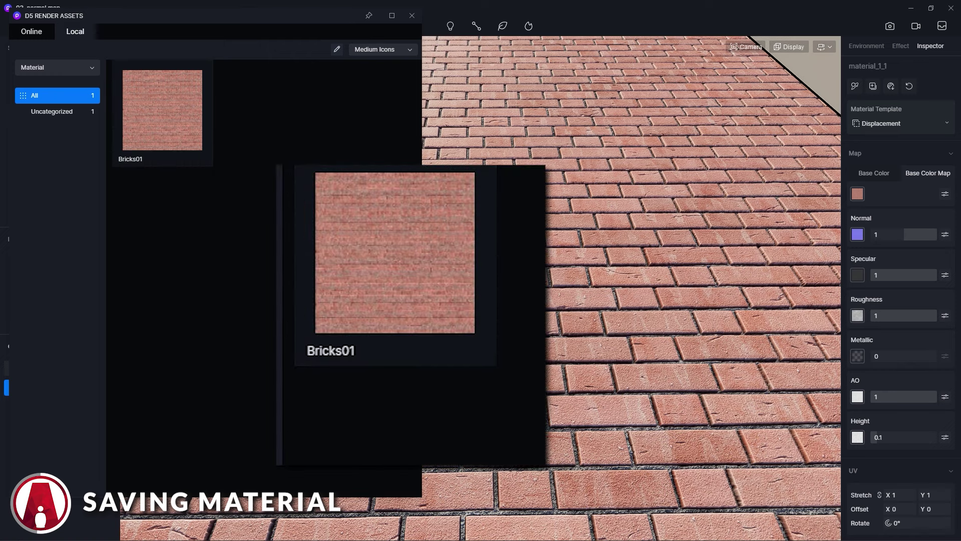
Step: Drag a sphere from the online models into the scene
scroll(583, 181, down, 5)
click(44, 83)
drag(162, 406, 730, 182)
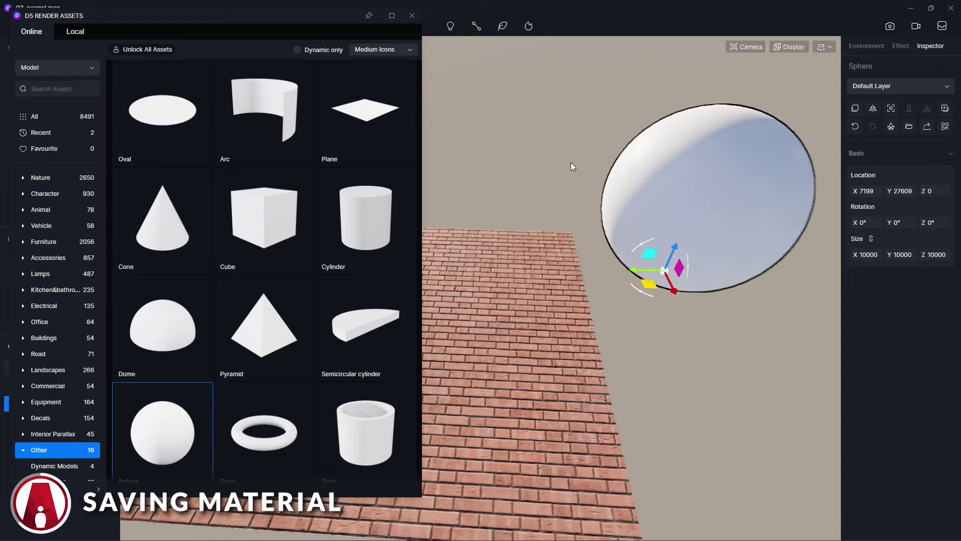
Step: Apply Bricks01 to the sphere and render a square image of it
click(75, 31)
drag(162, 110, 673, 194)
scroll(736, 97, up, 5)
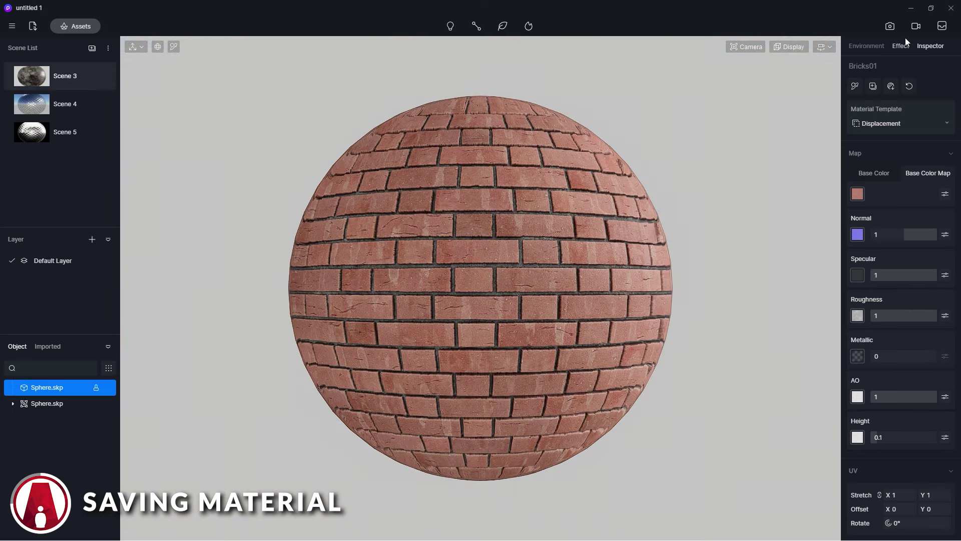
click(890, 26)
click(344, 521)
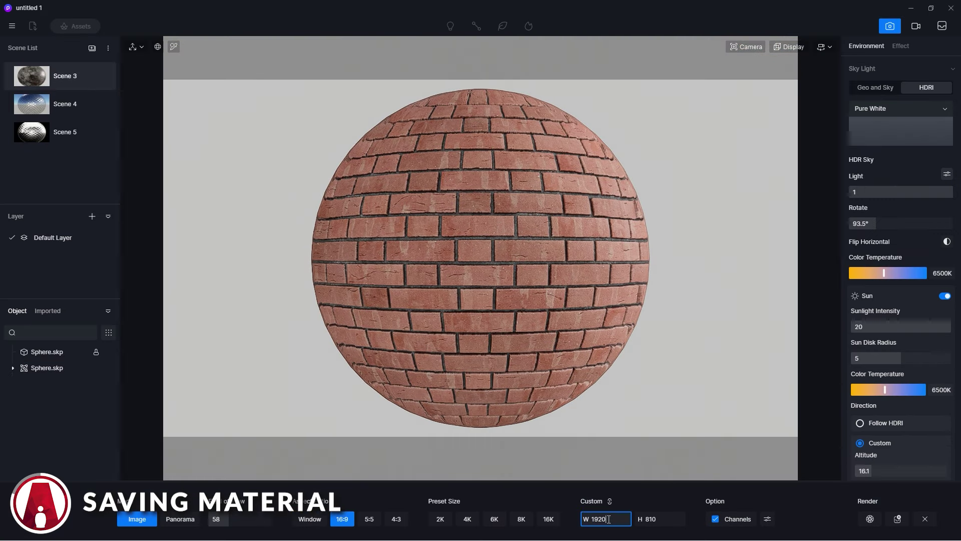
click(370, 519)
click(608, 519)
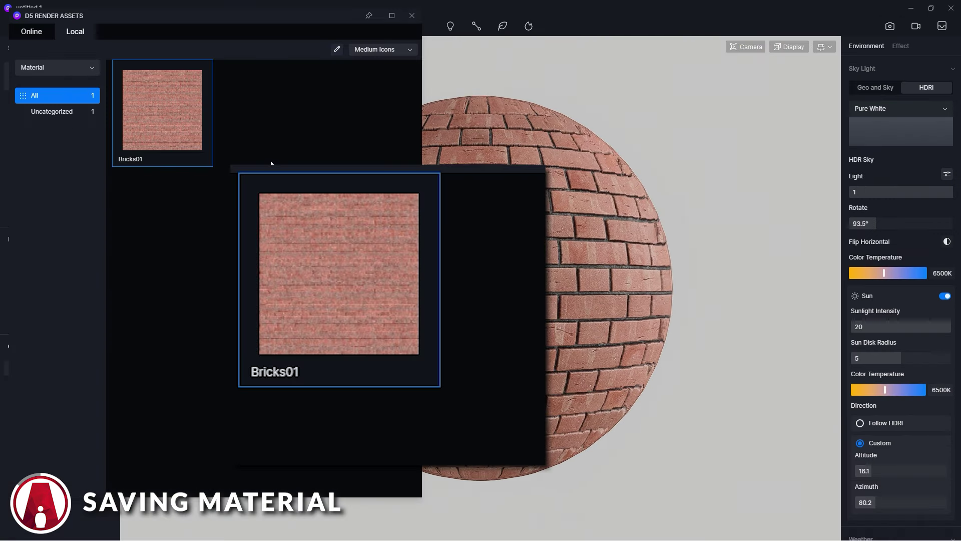
Step: Set the brick sphere render as Bricks01's custom library thumbnail
right_click(184, 121)
click(216, 131)
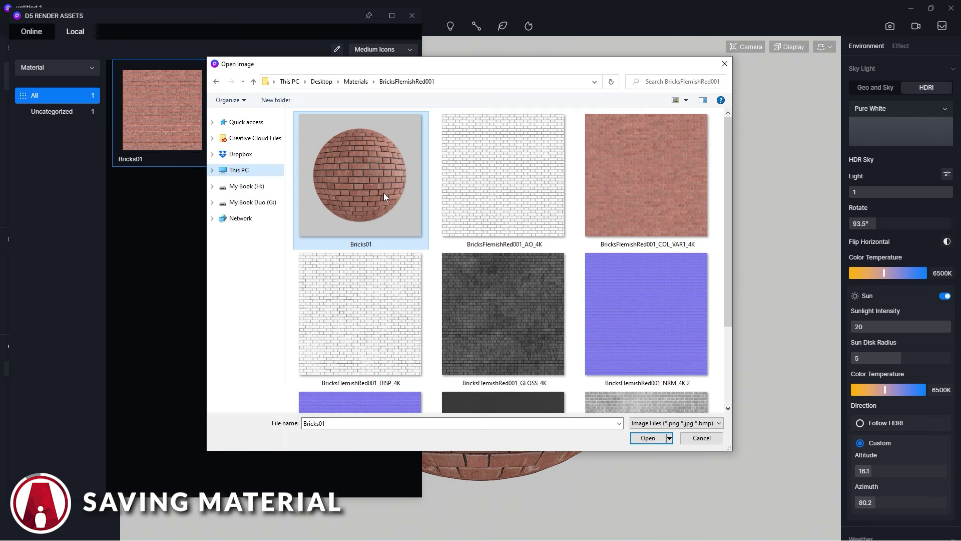
double_click(359, 181)
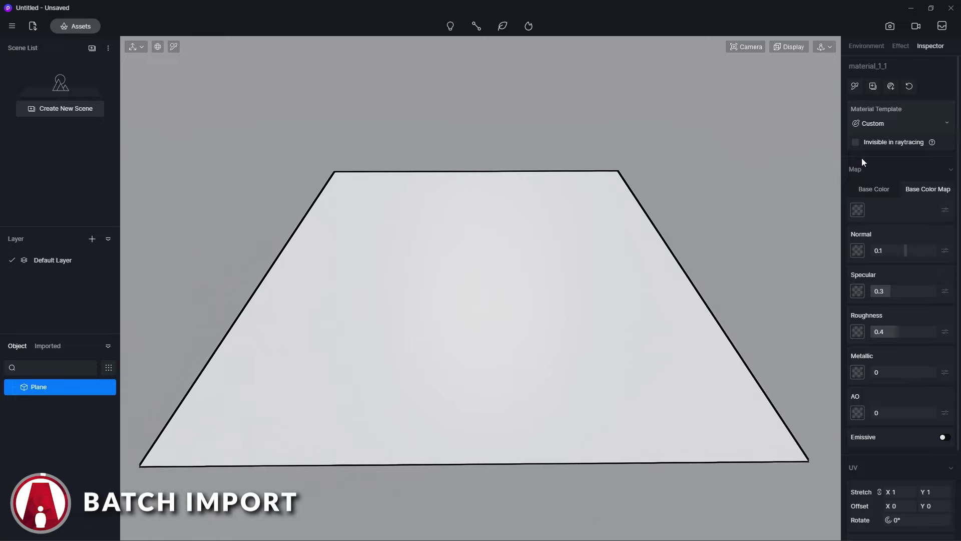
Step: Batch import the MetalCorrodedHeavy001 COL, METALNESS, NRM and ROUGHNESS maps onto the white plane
click(891, 87)
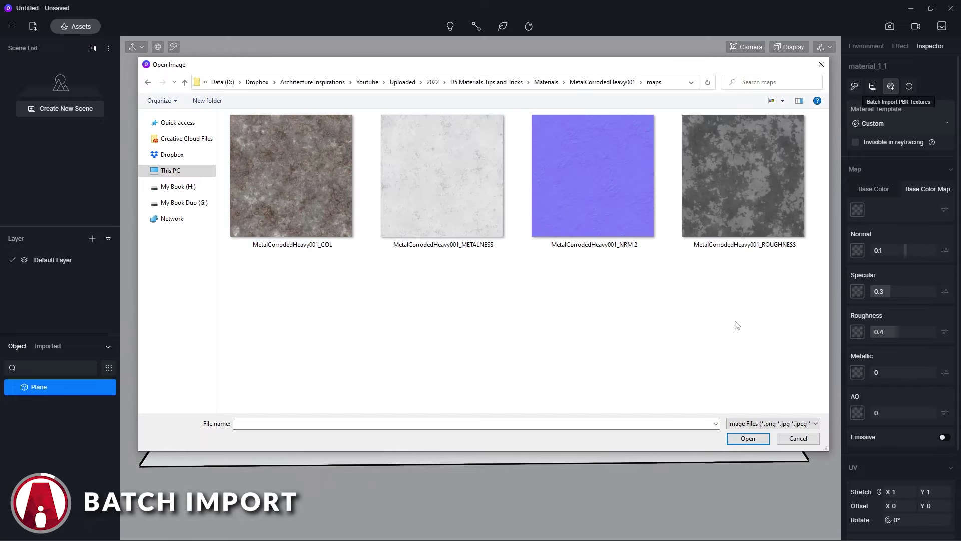
drag(801, 320, 257, 157)
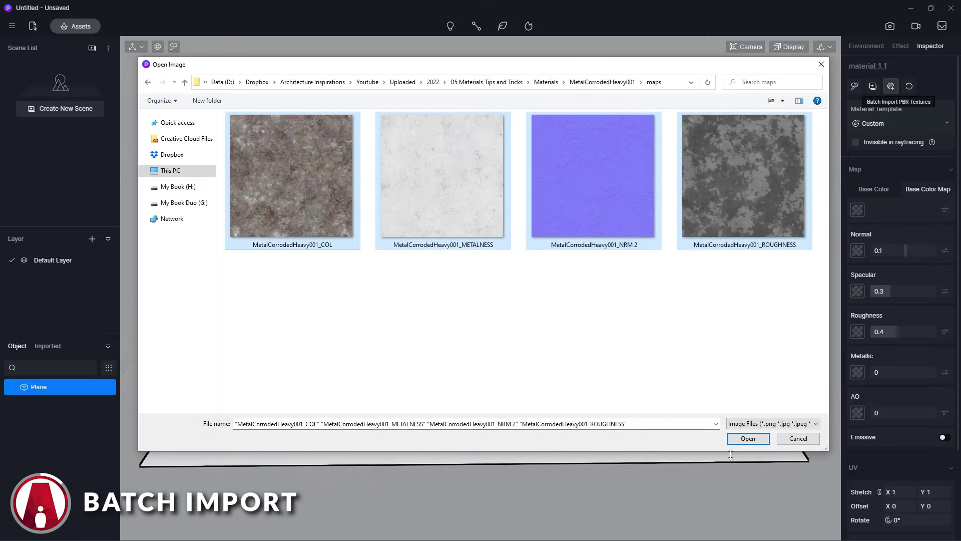
click(755, 439)
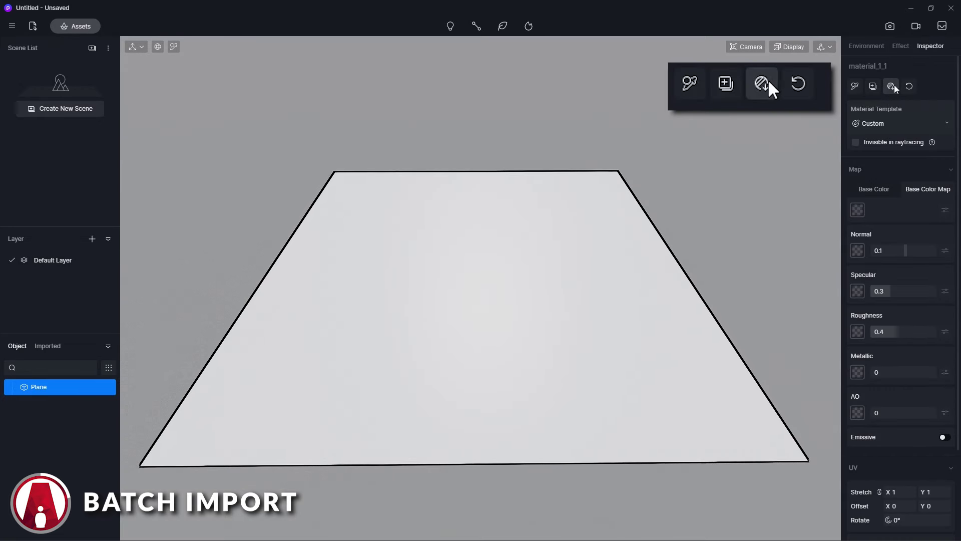
click(891, 86)
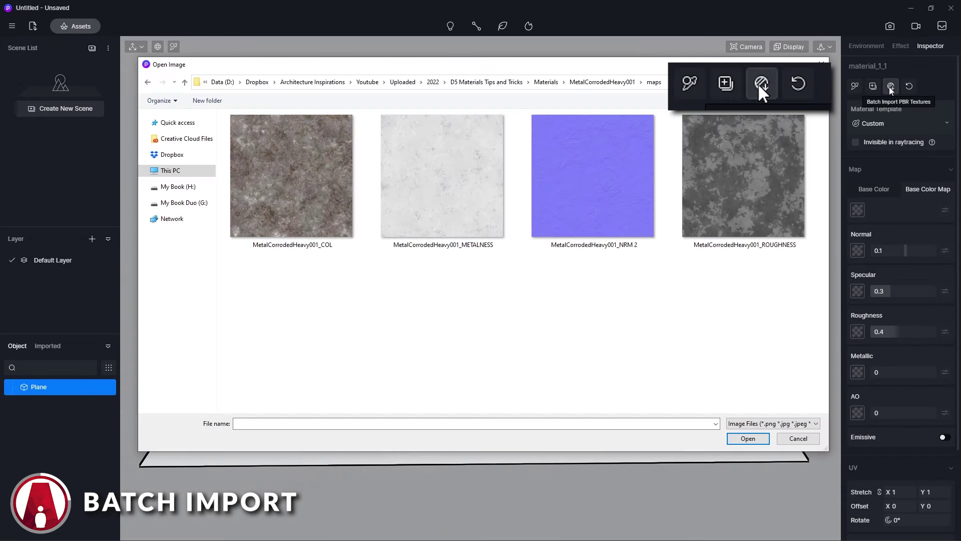
drag(794, 322, 256, 161)
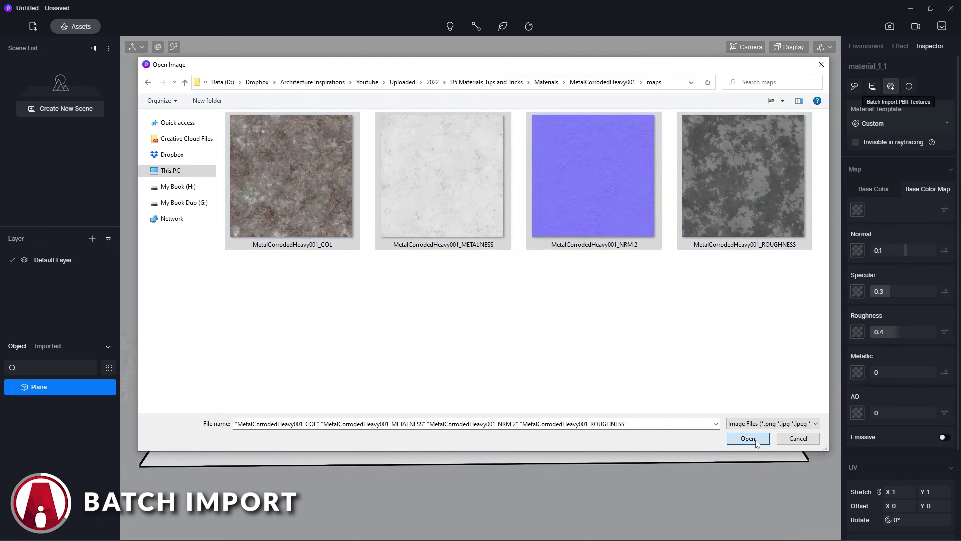
click(748, 438)
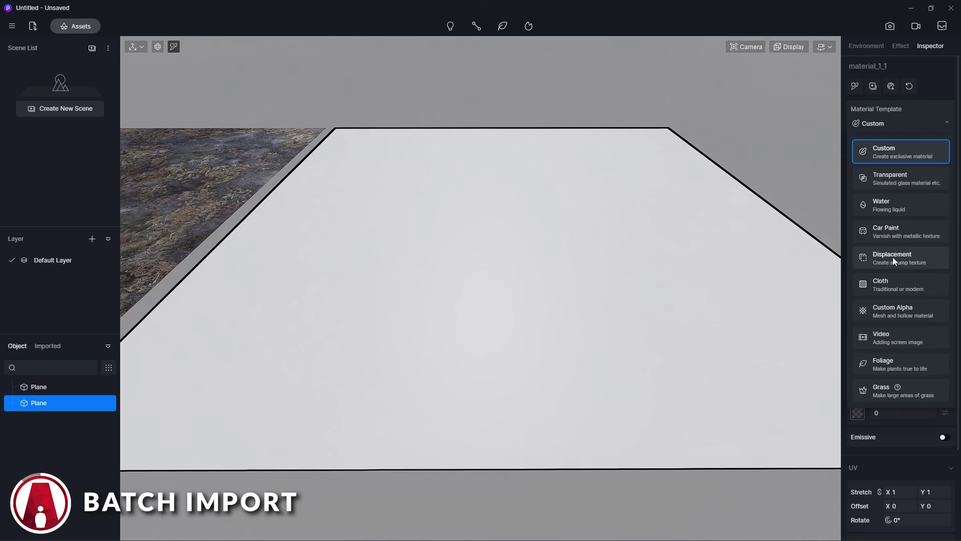
Step: Switch the viewport display to Realtime mode so the pool water animates
click(893, 257)
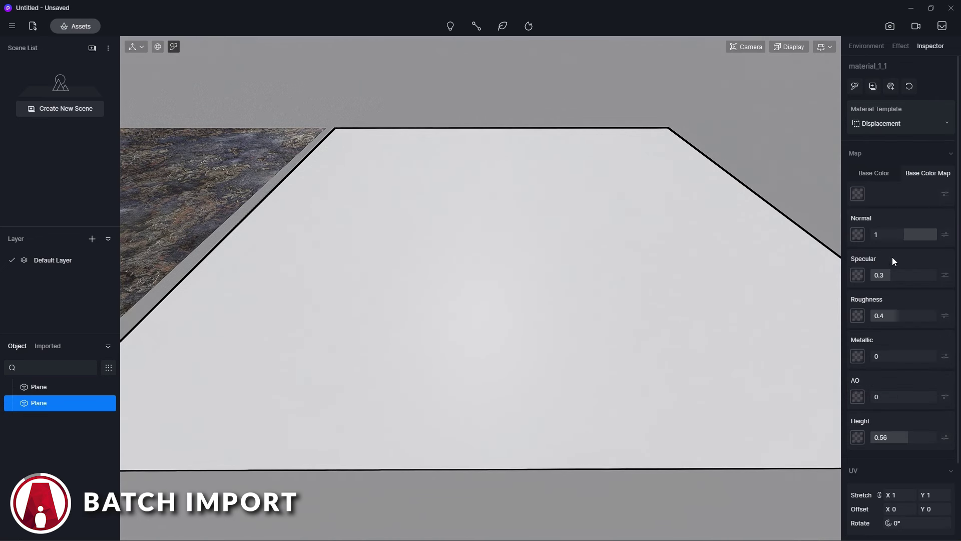
click(891, 86)
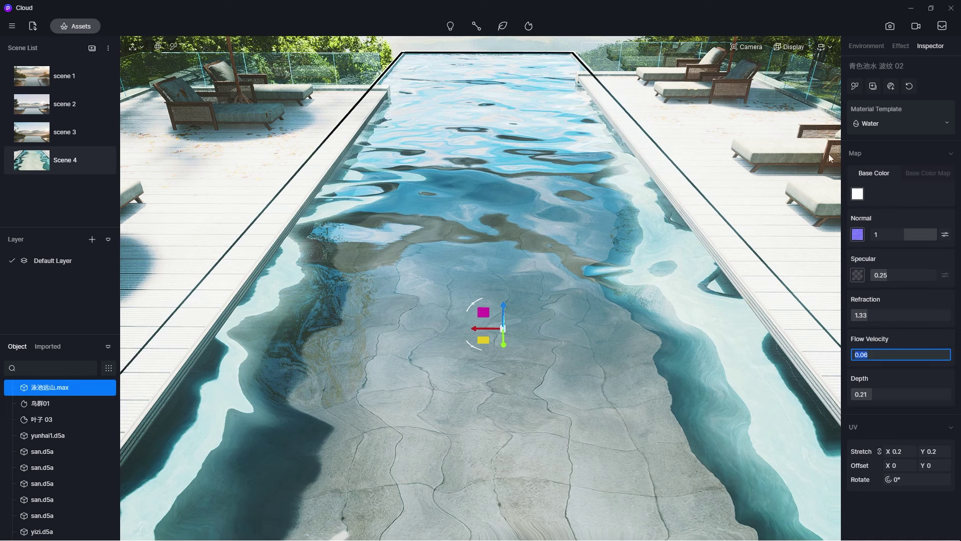
click(789, 49)
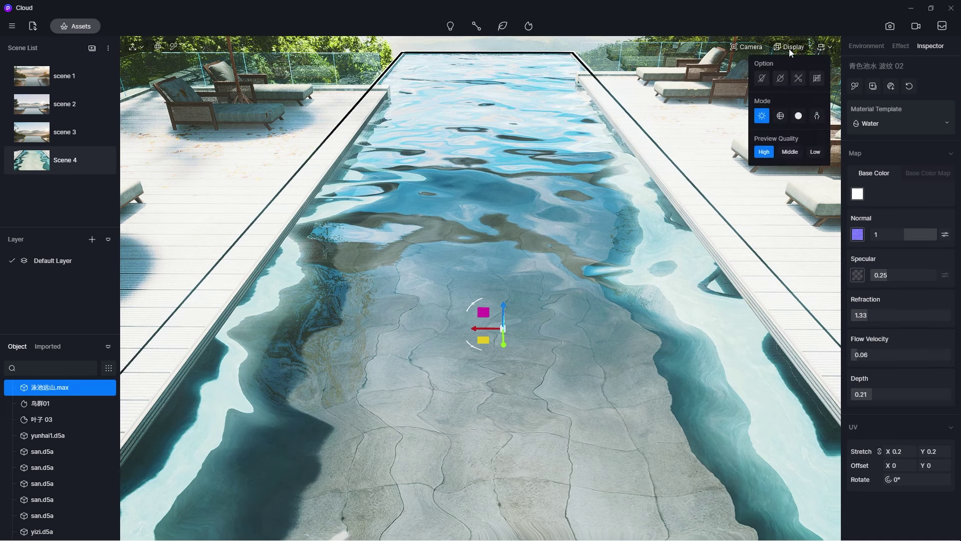
click(818, 116)
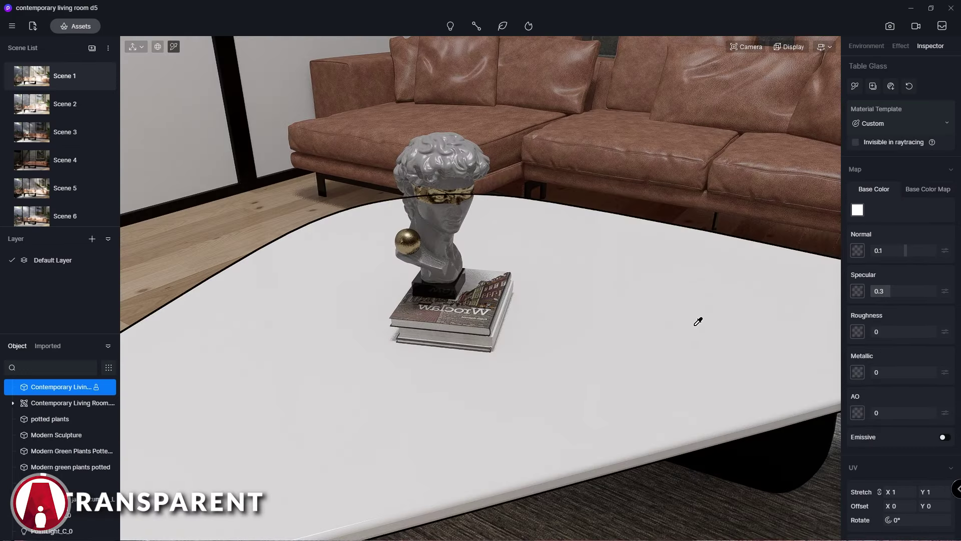
Step: Switch the Table Glass to the Transparent template with a black base colour
click(897, 123)
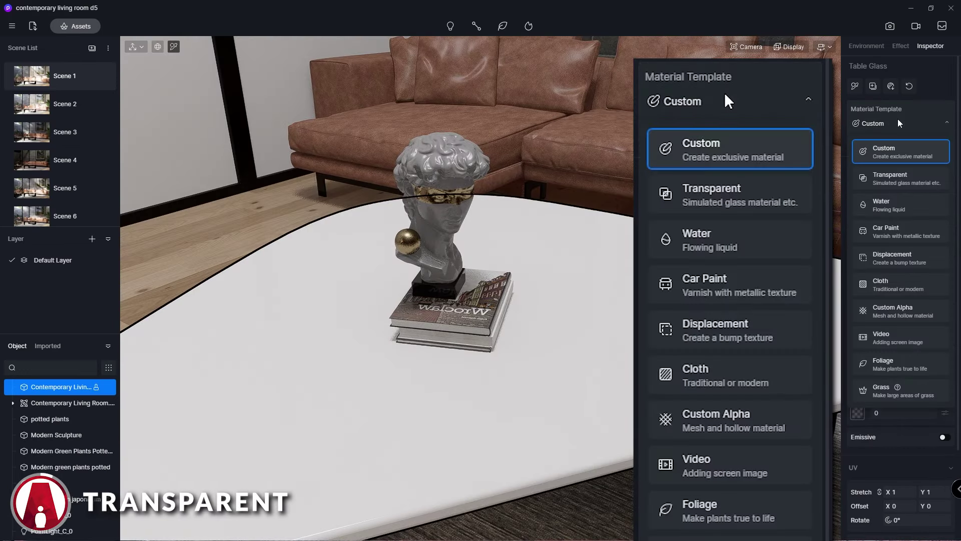
click(920, 184)
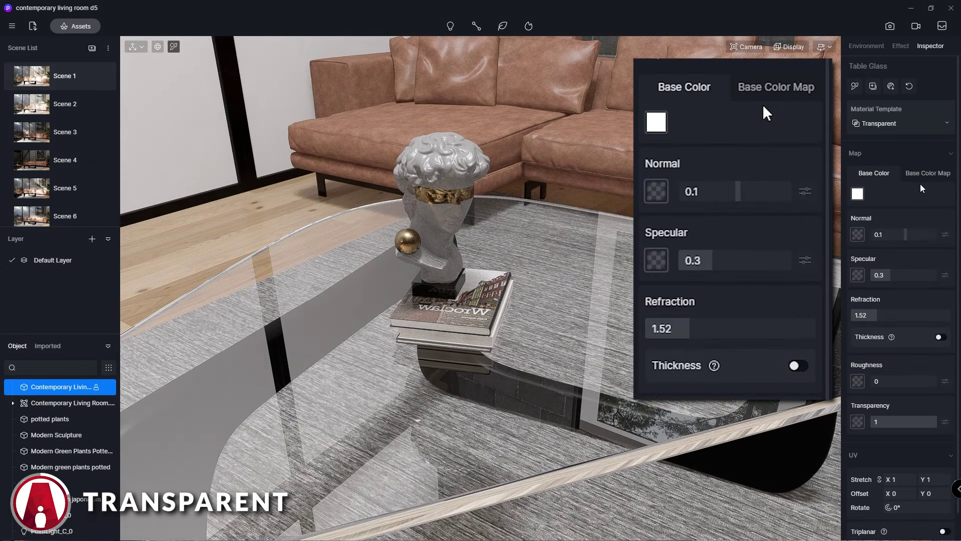
click(858, 193)
click(852, 241)
drag(852, 245, 846, 273)
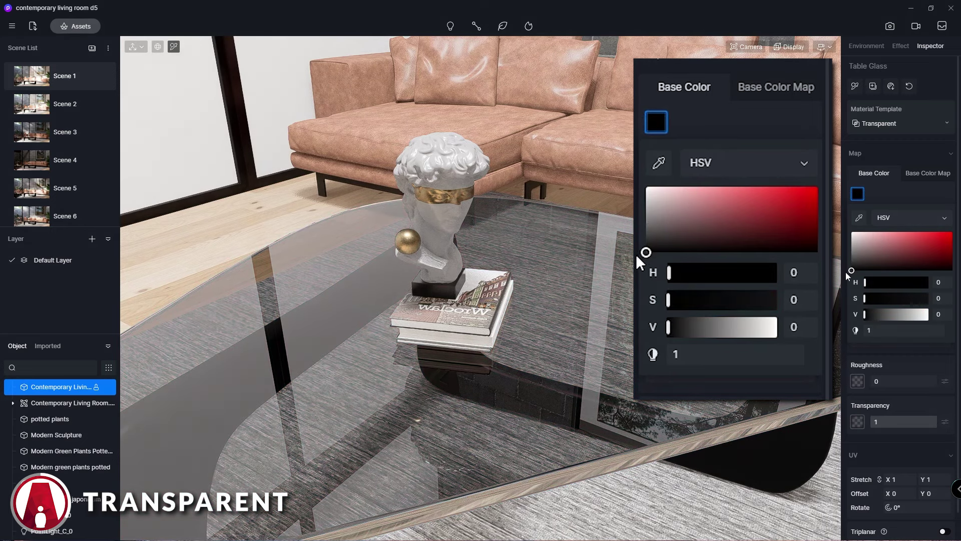
click(865, 192)
Step: Raise glass refraction to 3, lower roughness and compare transparency levels
drag(883, 314, 948, 315)
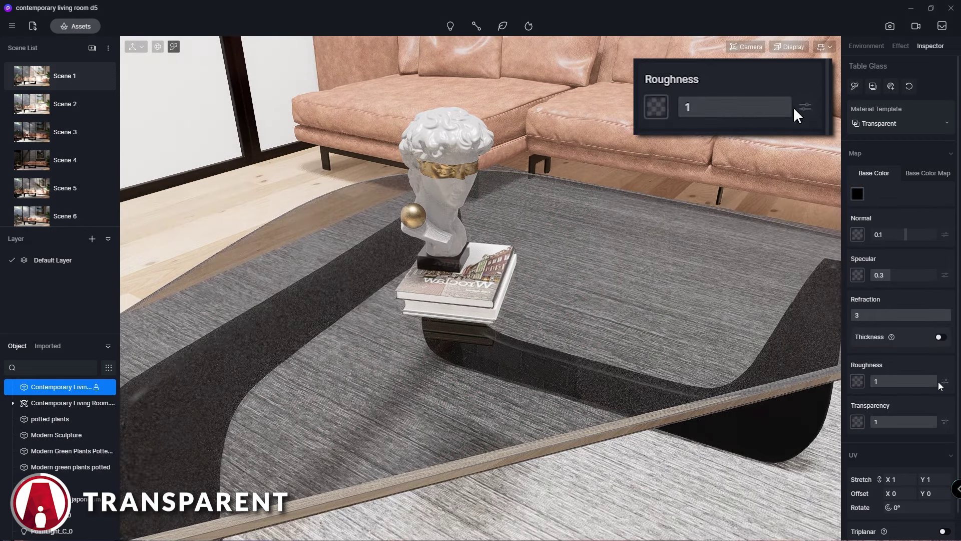
drag(937, 381, 880, 384)
drag(881, 421, 949, 421)
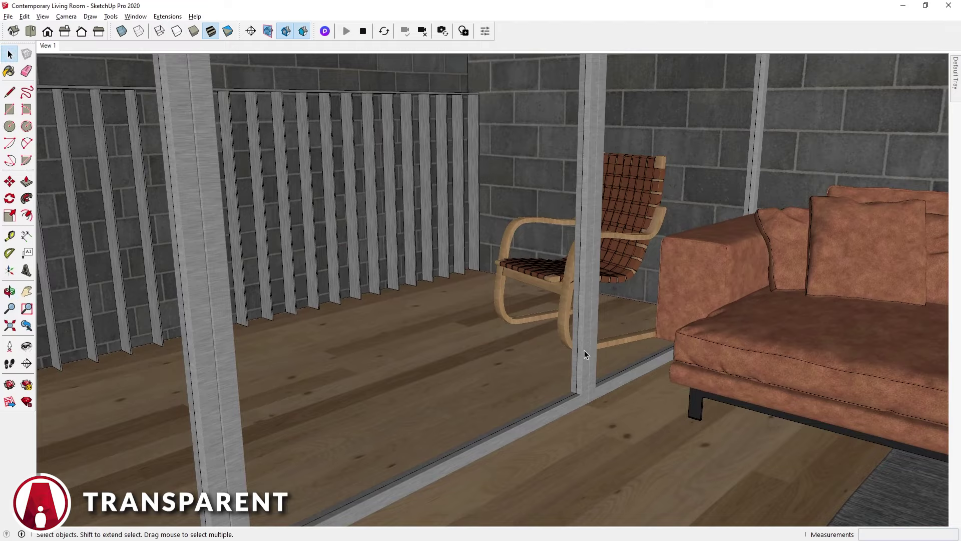
drag(585, 350, 544, 340)
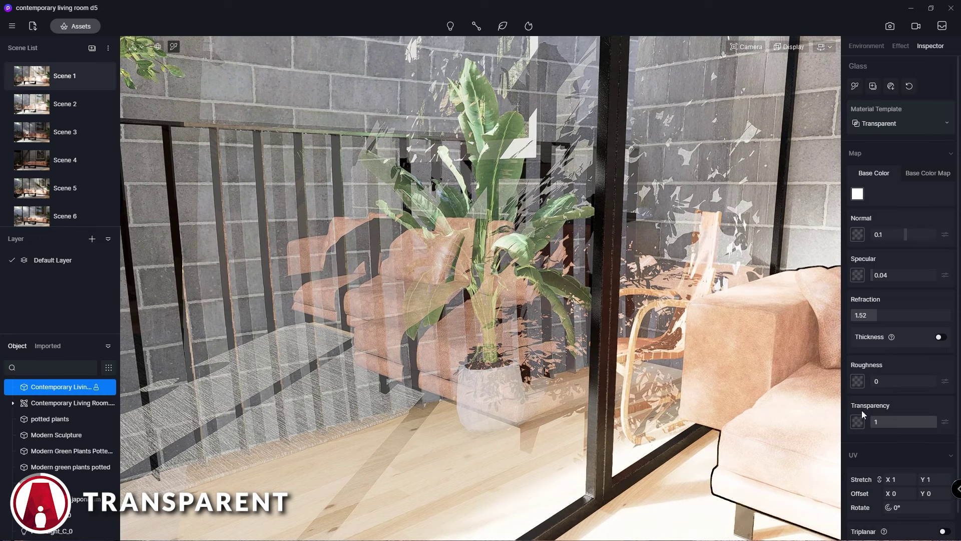
Step: Enable glass thickness and set its value, then give the plane the Water template
click(940, 337)
mouse_move(896, 353)
mouse_down()
mouse_move(924, 356)
mouse_move(884, 358)
mouse_up()
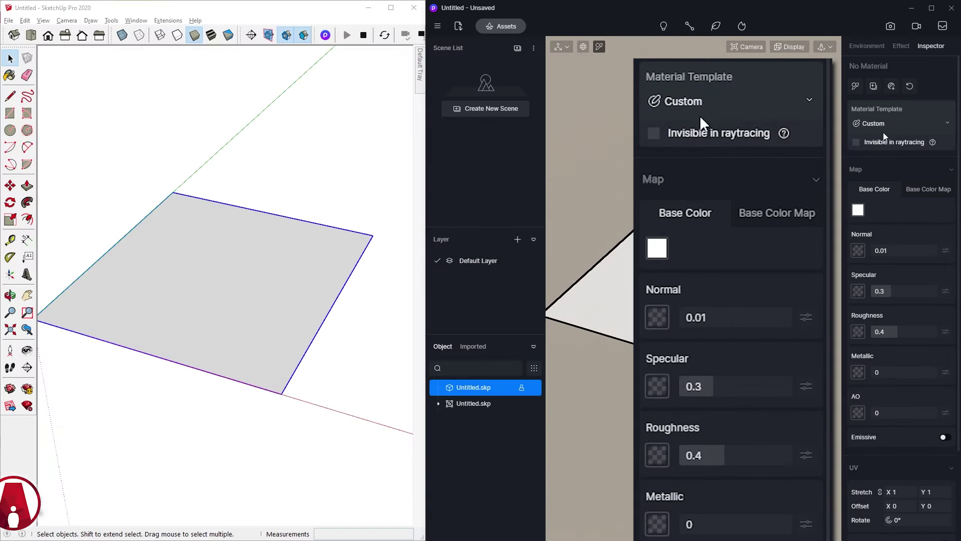
click(886, 125)
click(899, 204)
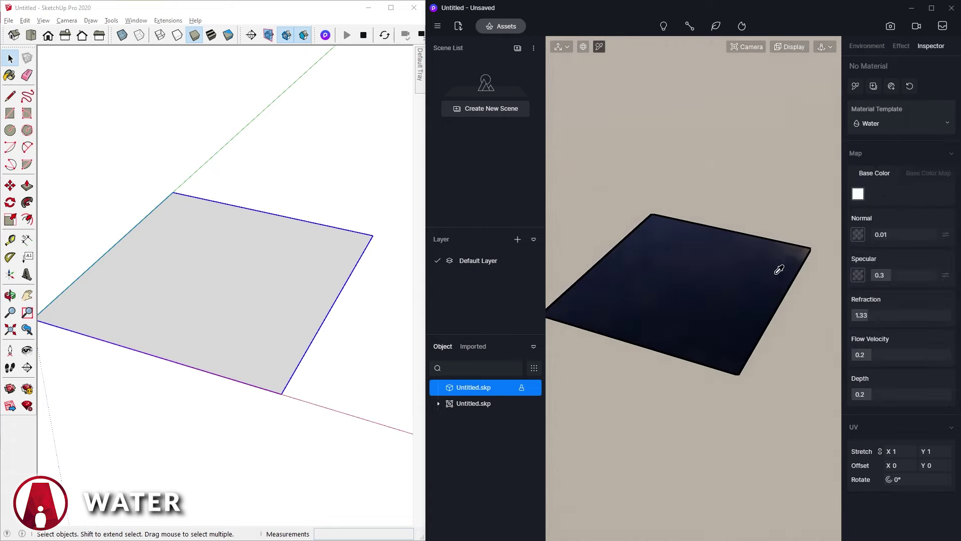
Step: Set water Normal to 0.37, shift the water hue, and set UV stretch to 0.201
scroll(302, 343, up, 3)
drag(896, 234, 927, 235)
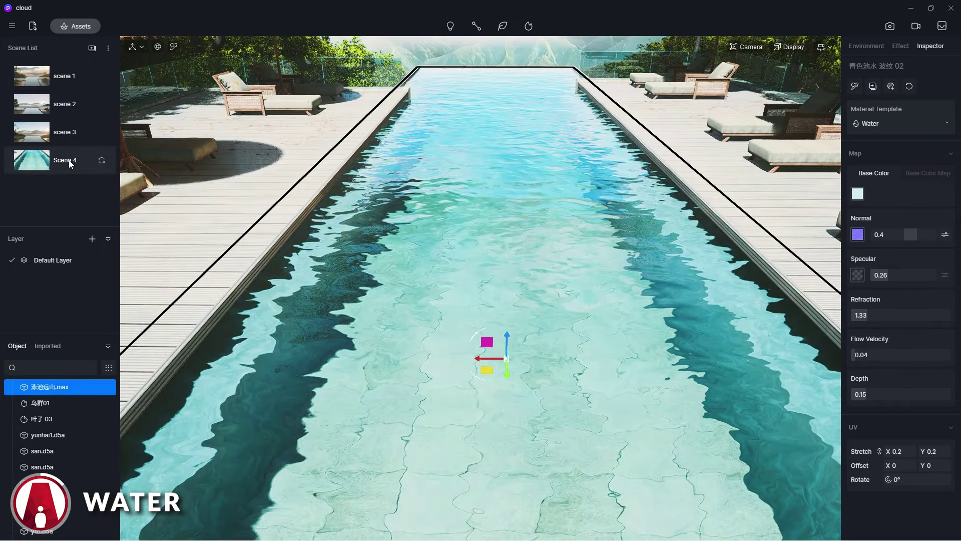
click(858, 194)
mouse_move(894, 282)
mouse_down()
mouse_move(924, 284)
mouse_move(865, 284)
mouse_move(897, 284)
mouse_up()
click(902, 191)
mouse_move(903, 234)
mouse_down()
mouse_move(944, 236)
mouse_move(882, 238)
mouse_move(916, 237)
mouse_up()
mouse_move(903, 451)
mouse_down()
mouse_move(883, 451)
mouse_move(917, 450)
mouse_move(893, 452)
mouse_up()
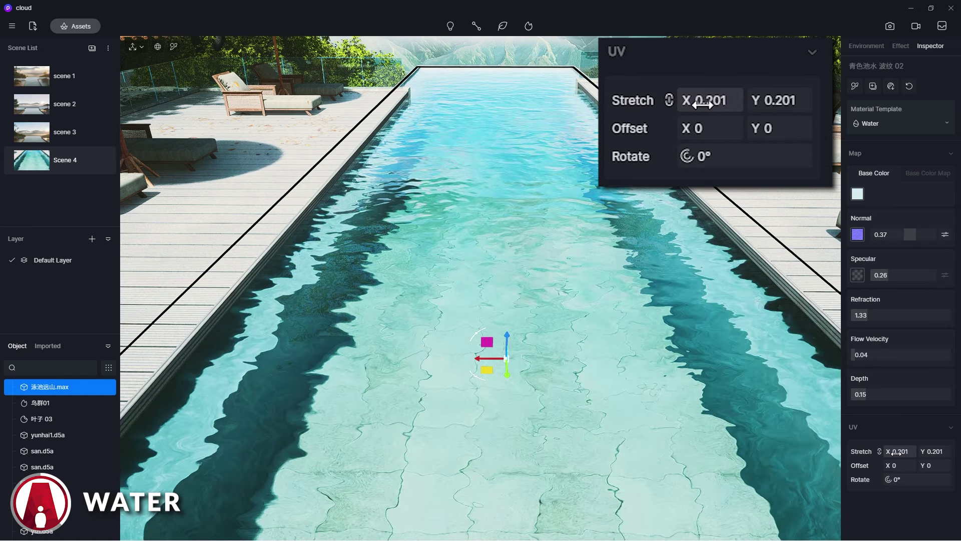
Step: Tweak water specular and refraction, check Realtime display, and set flow 0.1 and depth 0.39
drag(887, 276, 943, 292)
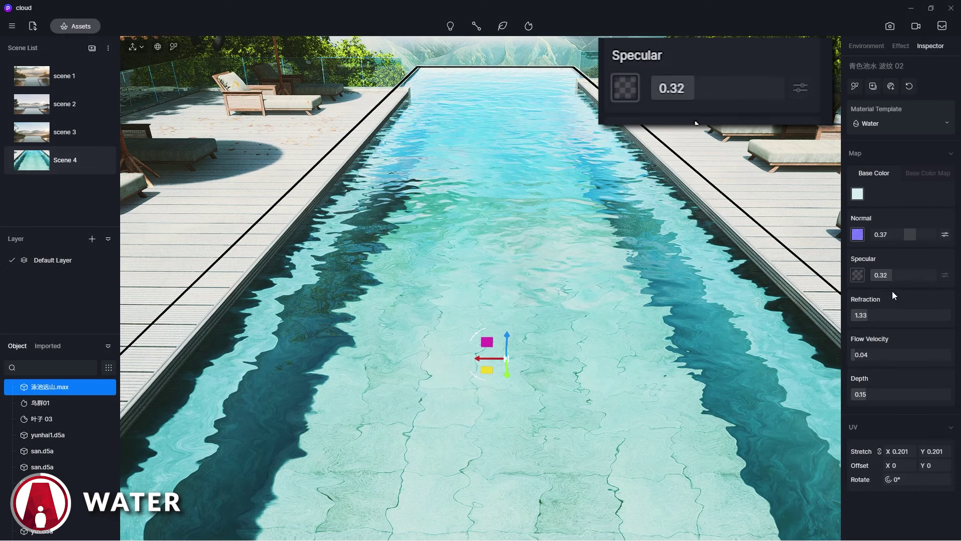
drag(890, 315, 868, 320)
drag(854, 355, 883, 359)
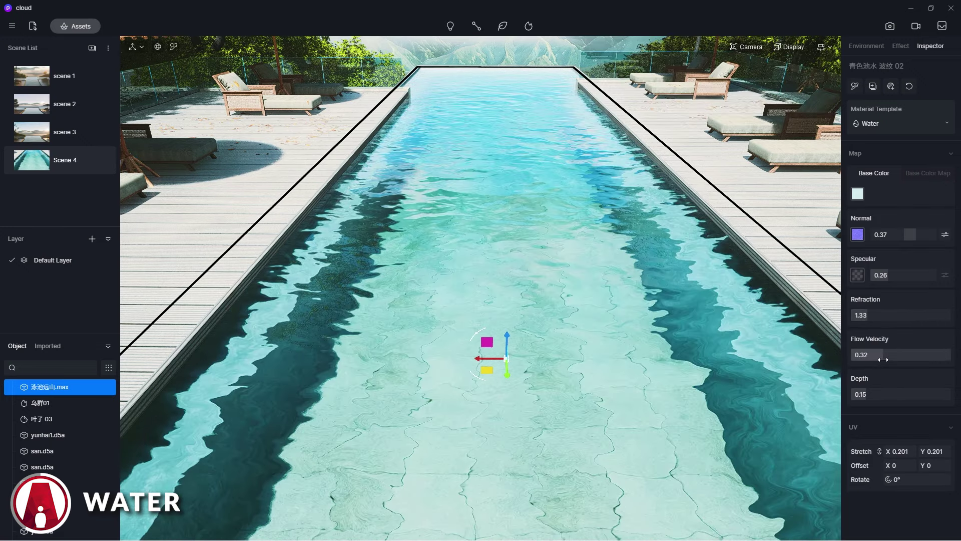
click(794, 51)
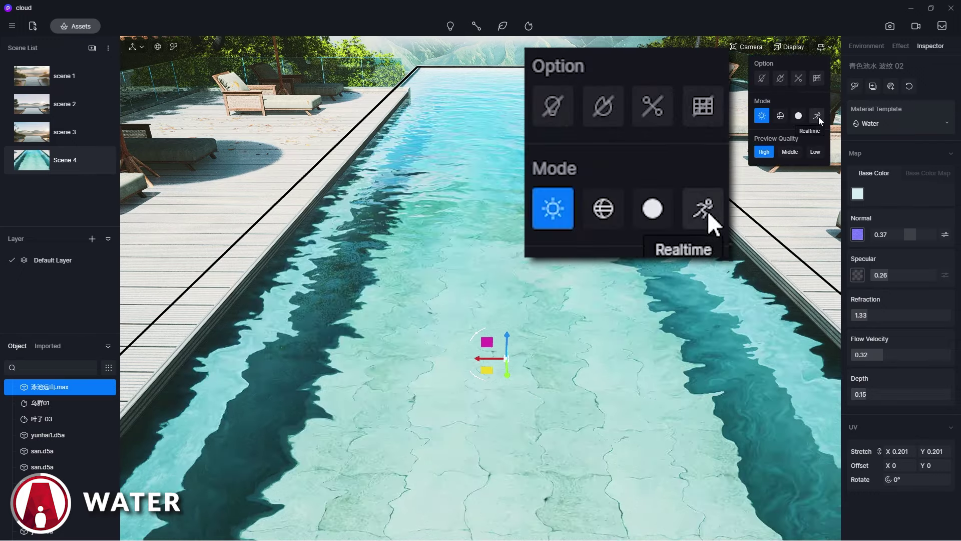
drag(883, 356, 861, 360)
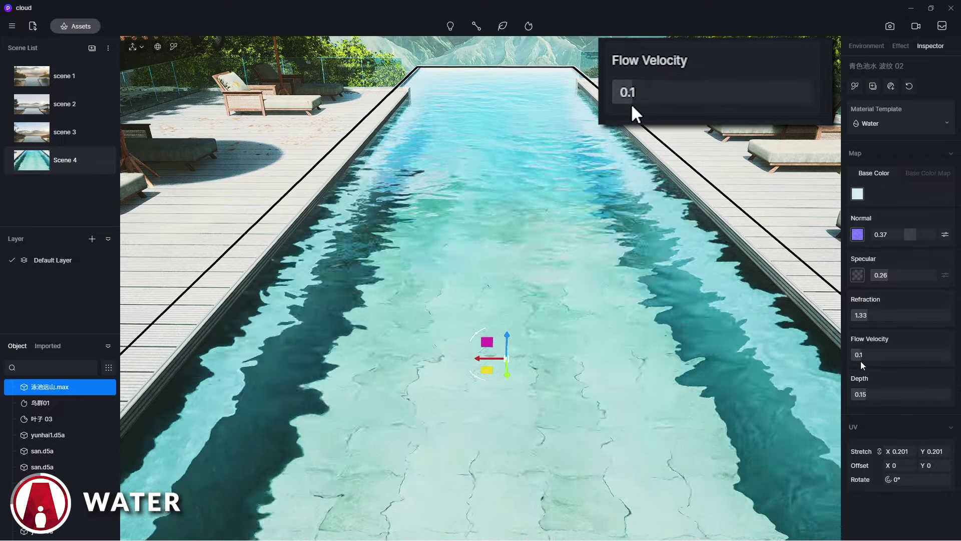
mouse_move(862, 395)
mouse_down()
mouse_move(951, 395)
mouse_move(849, 398)
mouse_move(865, 399)
mouse_up()
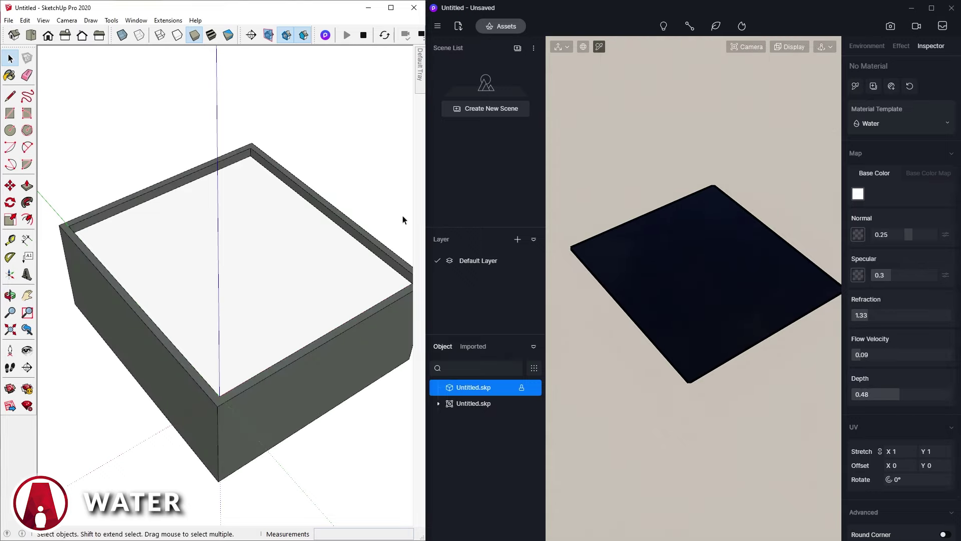
Step: Sync the walled box into D5 and drag its water Depth down to 0
click(384, 35)
scroll(696, 321, up, 5)
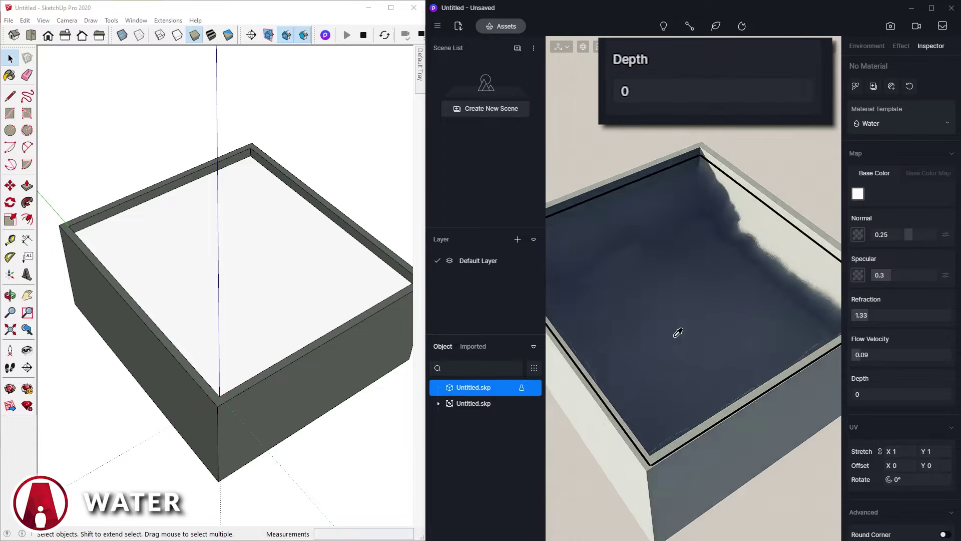
mouse_move(861, 394)
mouse_down()
mouse_move(951, 394)
mouse_move(846, 405)
mouse_up()
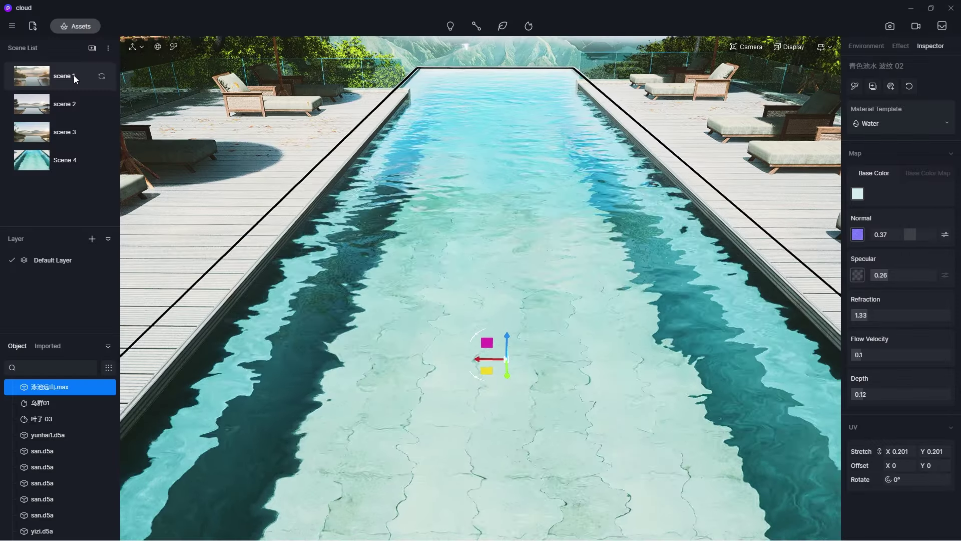
click(73, 75)
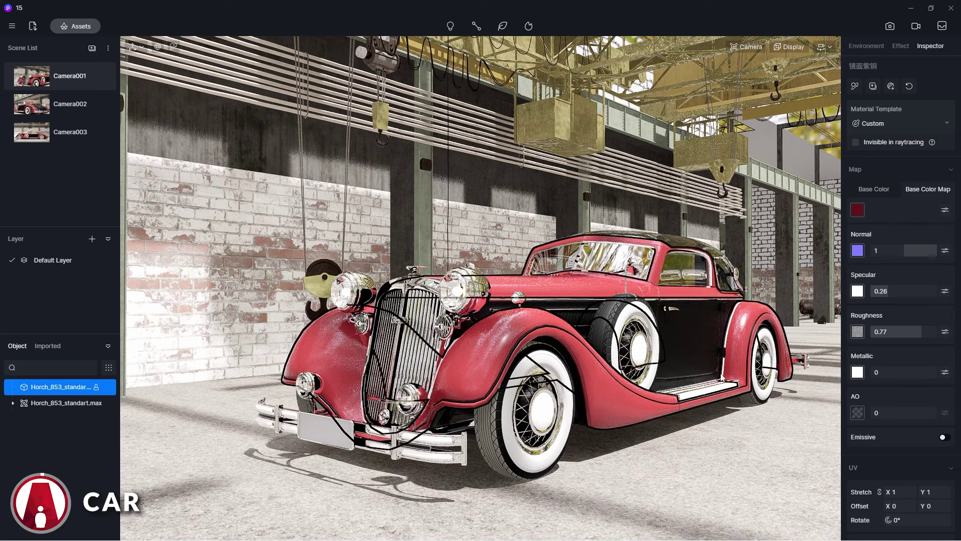
Step: Apply the Car Paint template to the car body, using a plain base colour
click(878, 124)
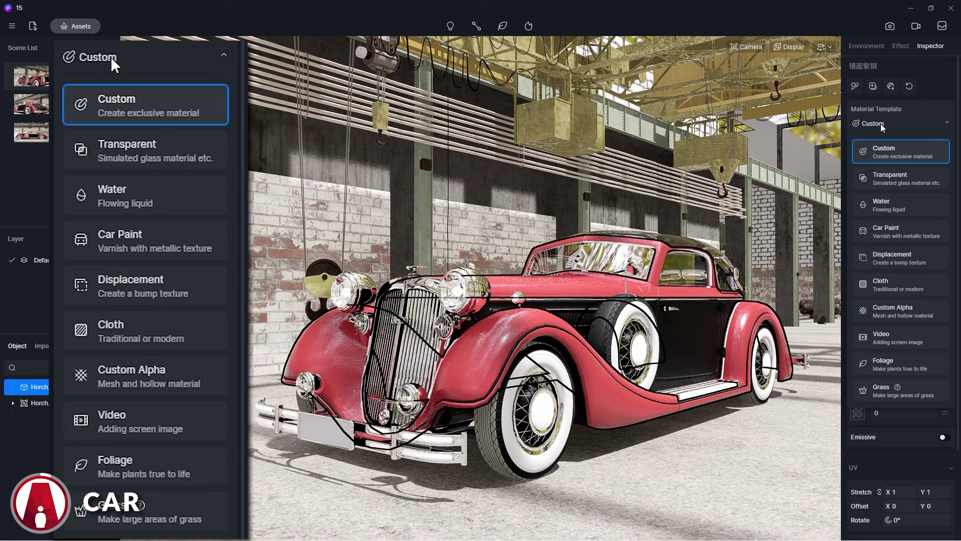
click(921, 239)
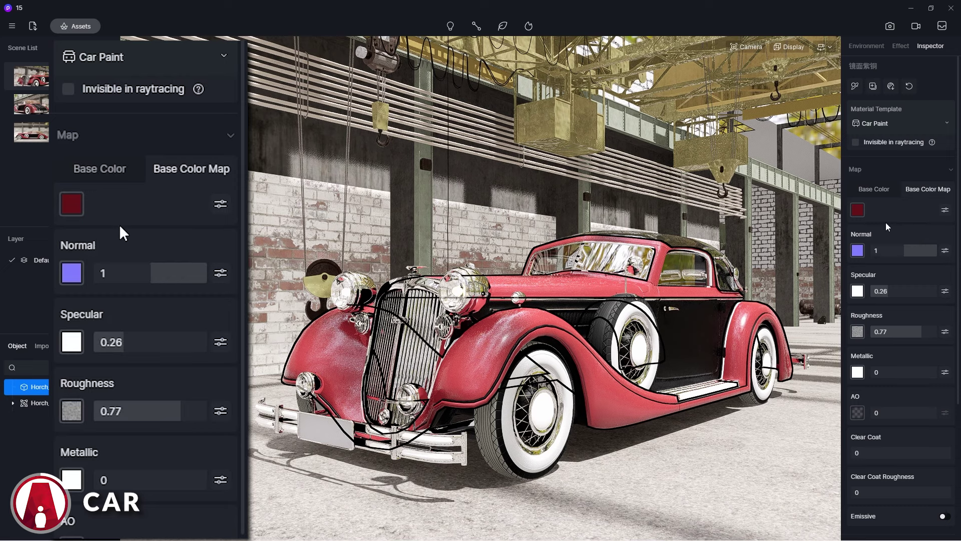
click(884, 190)
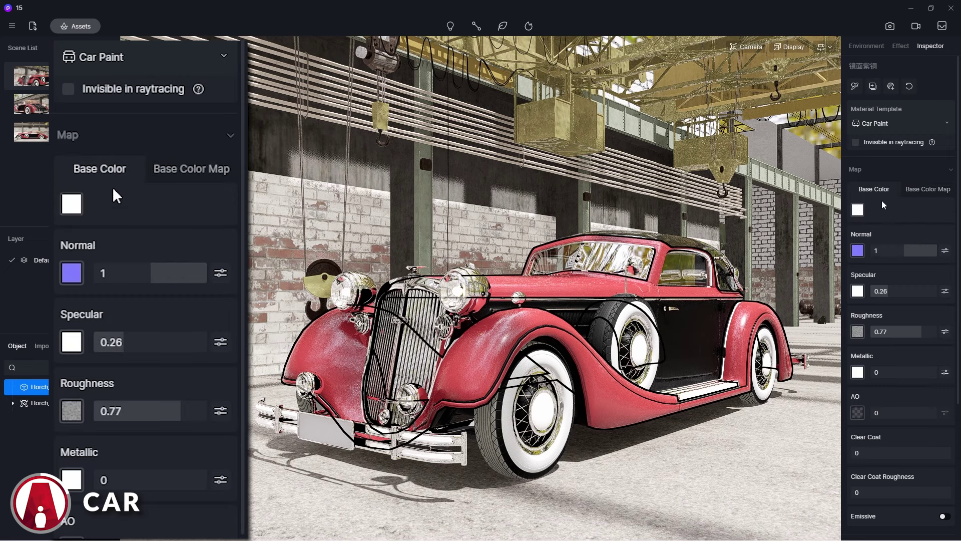
Step: Pick a pinkish-red car paint colour in the HSV picker
click(858, 210)
drag(862, 270, 927, 257)
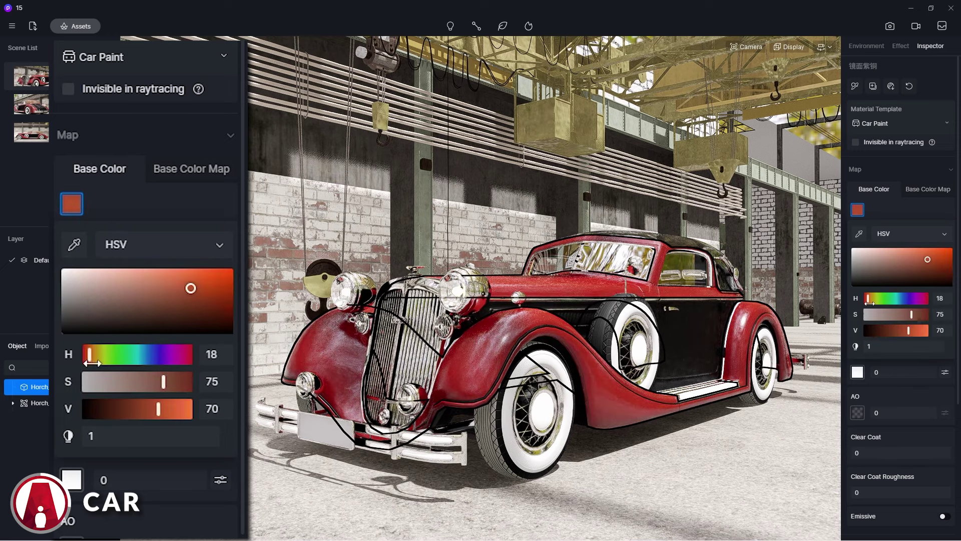
drag(866, 298, 878, 299)
drag(928, 257, 949, 248)
drag(891, 298, 866, 299)
mouse_move(901, 265)
mouse_down()
mouse_move(935, 250)
mouse_move(888, 260)
mouse_up()
Step: Add a strong clear coat and give it slight roughness
drag(857, 452, 958, 466)
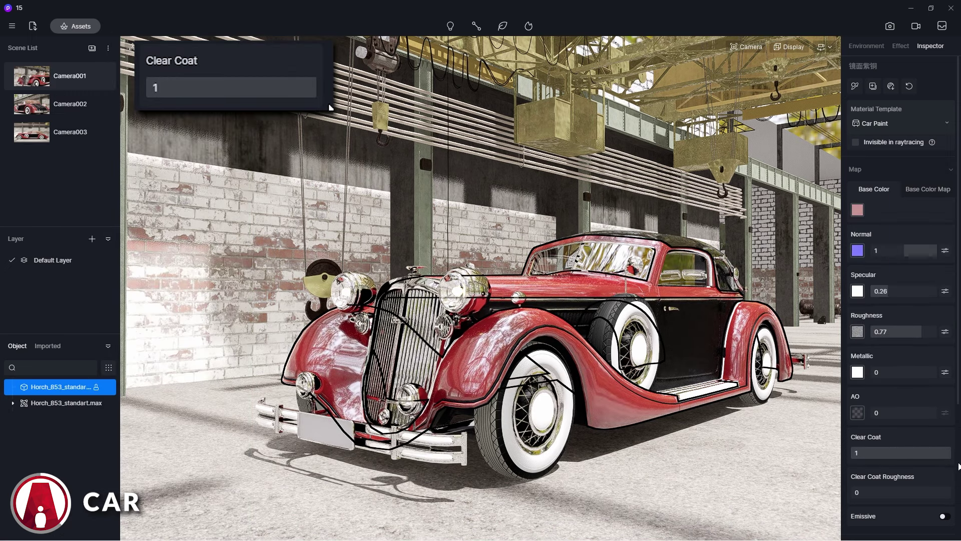
mouse_move(956, 466)
mouse_down()
mouse_move(886, 456)
mouse_move(941, 464)
mouse_up()
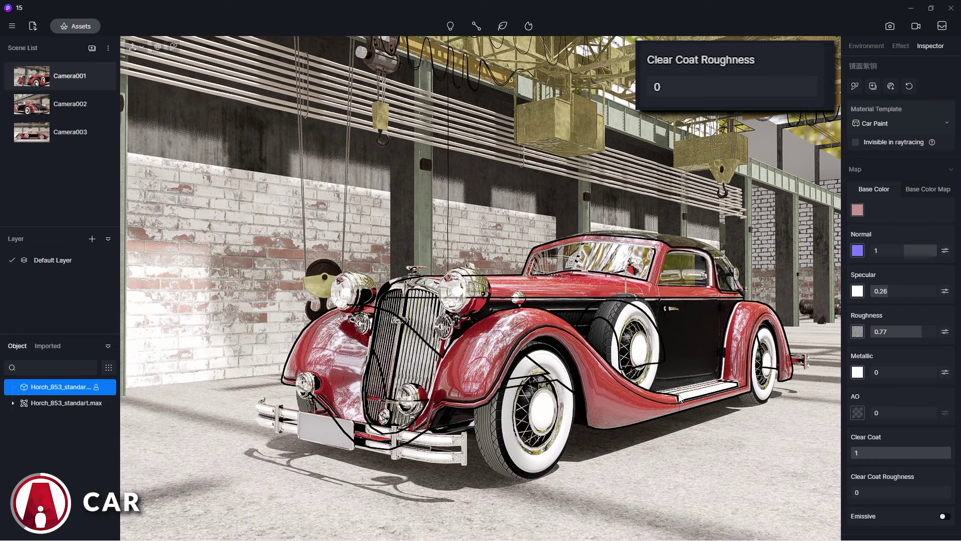
mouse_move(859, 493)
mouse_down()
mouse_move(956, 507)
mouse_move(859, 493)
mouse_up()
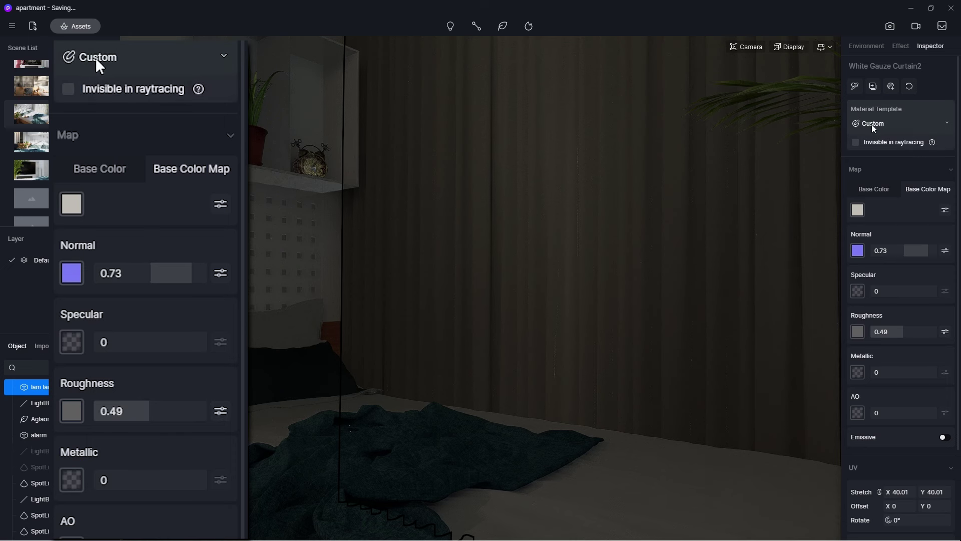
Step: Switch the curtain to the Cloth template and lower its opacity
click(872, 124)
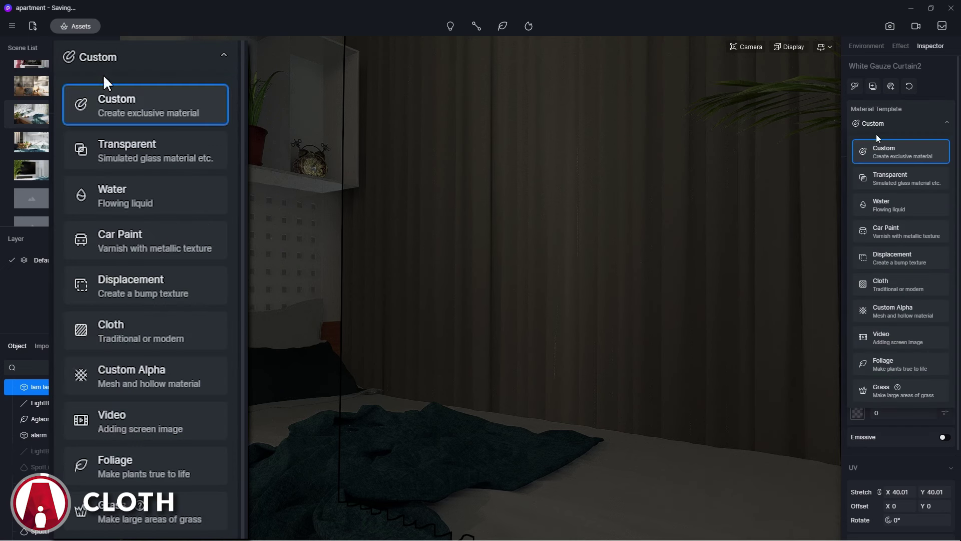
click(908, 286)
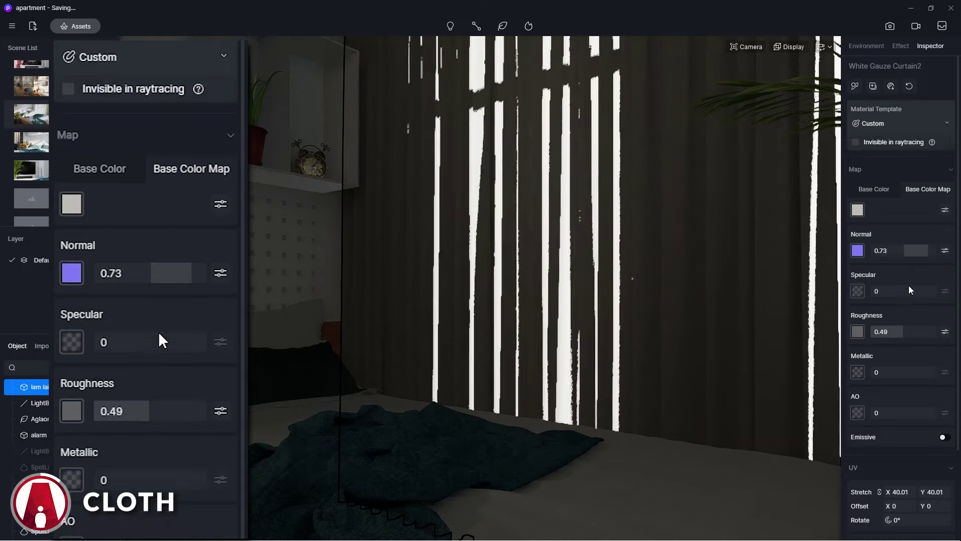
drag(949, 398, 909, 399)
scroll(731, 361, up, 5)
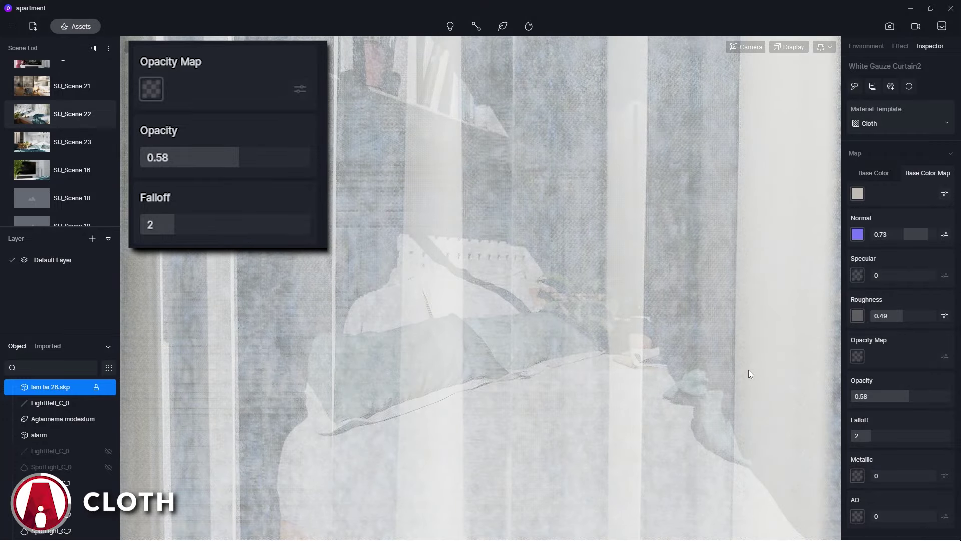
Step: Load the fabric image as opacity map, set Opacity 0.92, and adjust Falloff
click(856, 356)
double_click(286, 172)
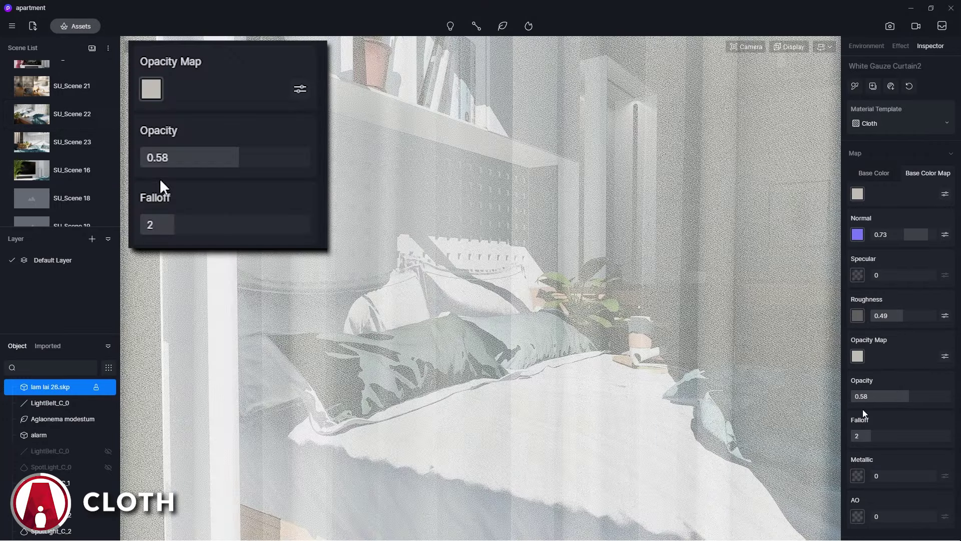
drag(909, 396, 944, 396)
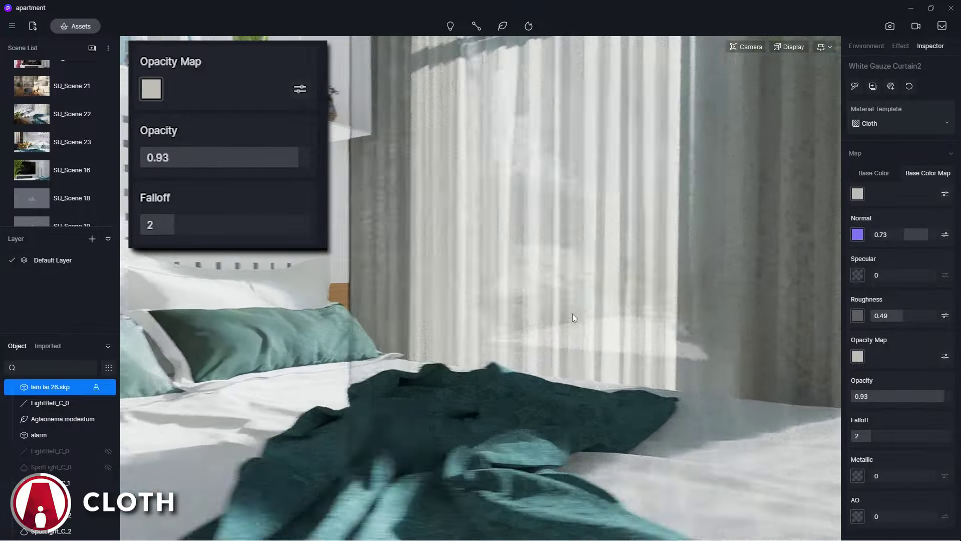
drag(943, 396, 940, 396)
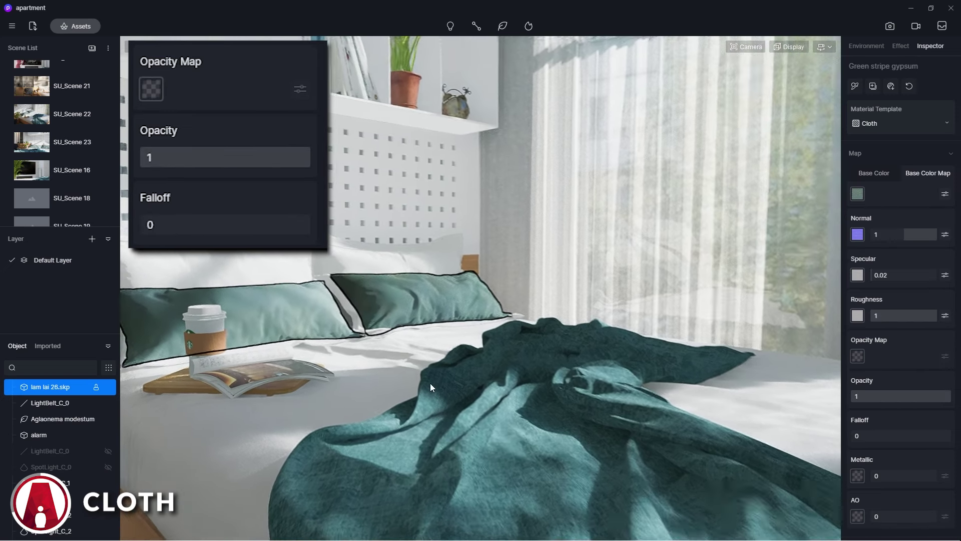
drag(853, 435, 876, 436)
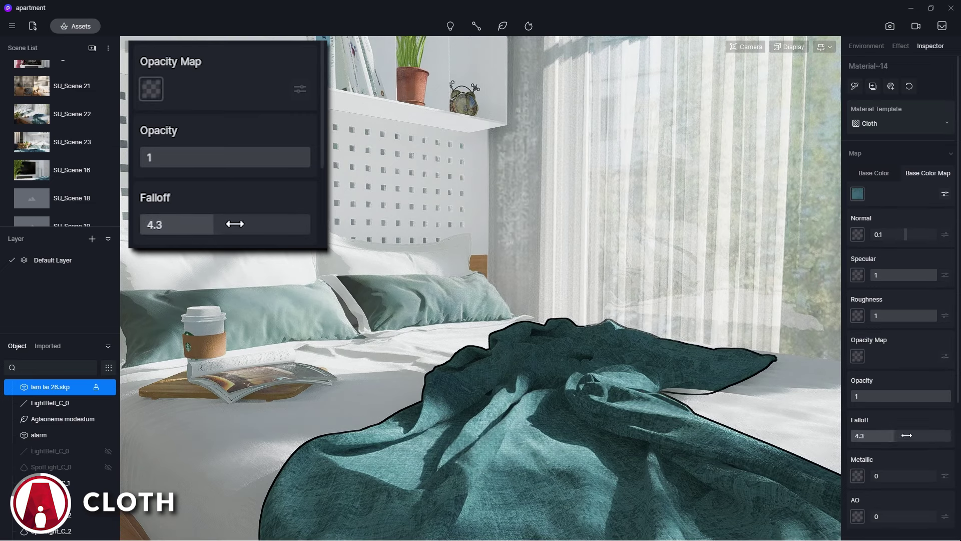
drag(907, 435, 871, 436)
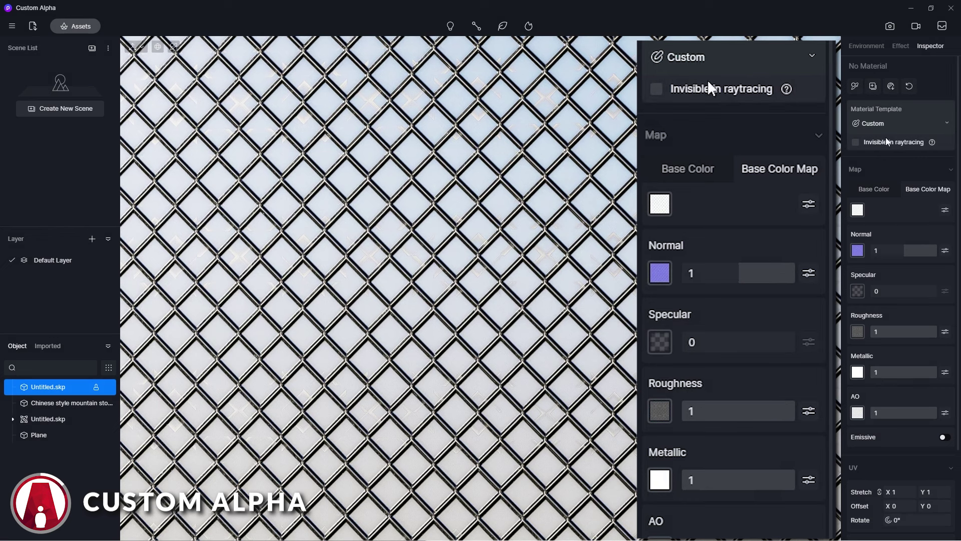
Step: Apply Custom Alpha to the fence with the MASK texture as opacity map
click(899, 123)
click(914, 316)
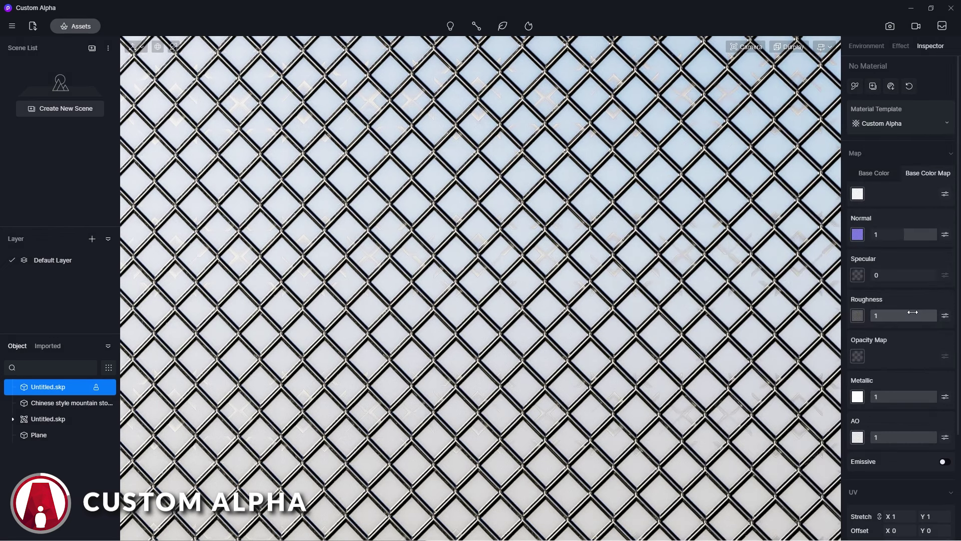
click(857, 356)
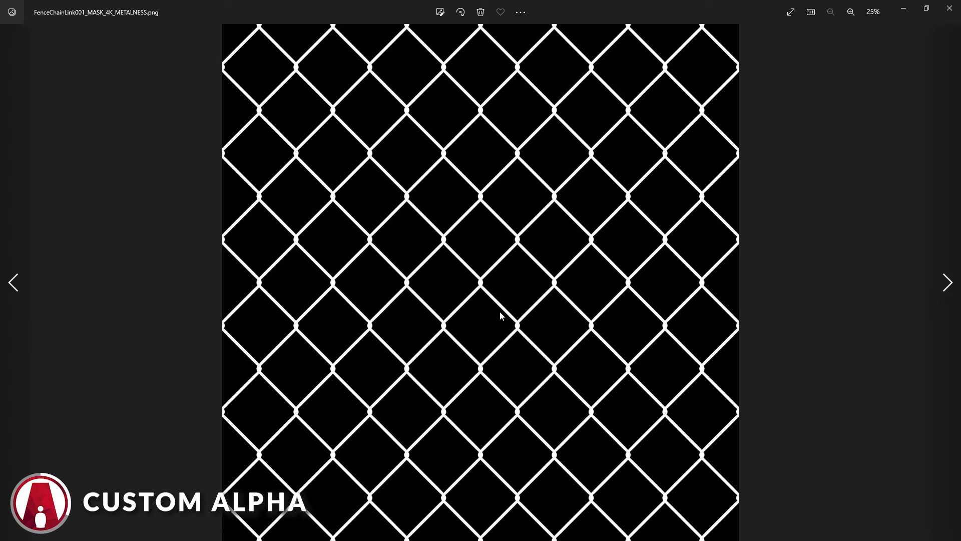
scroll(499, 310, up, 5)
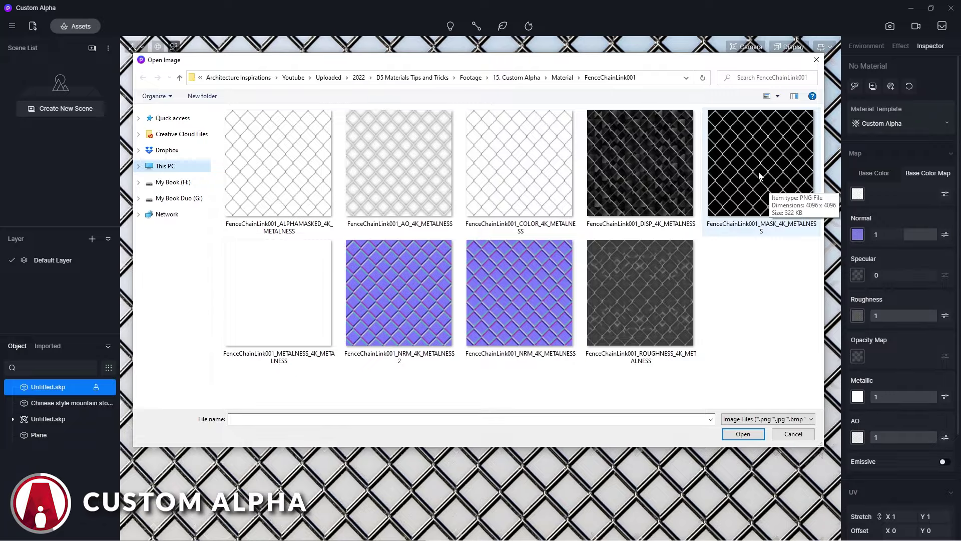
double_click(759, 172)
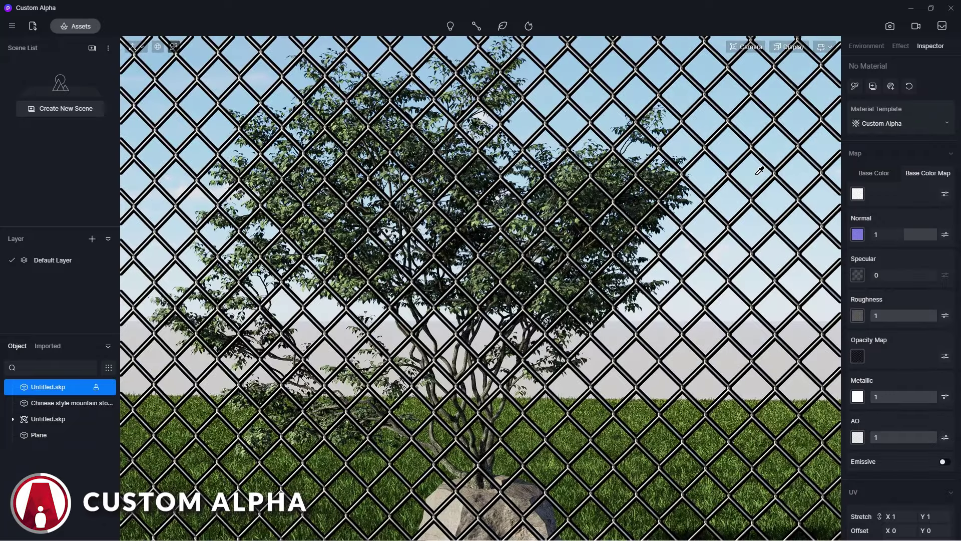
drag(901, 244, 876, 251)
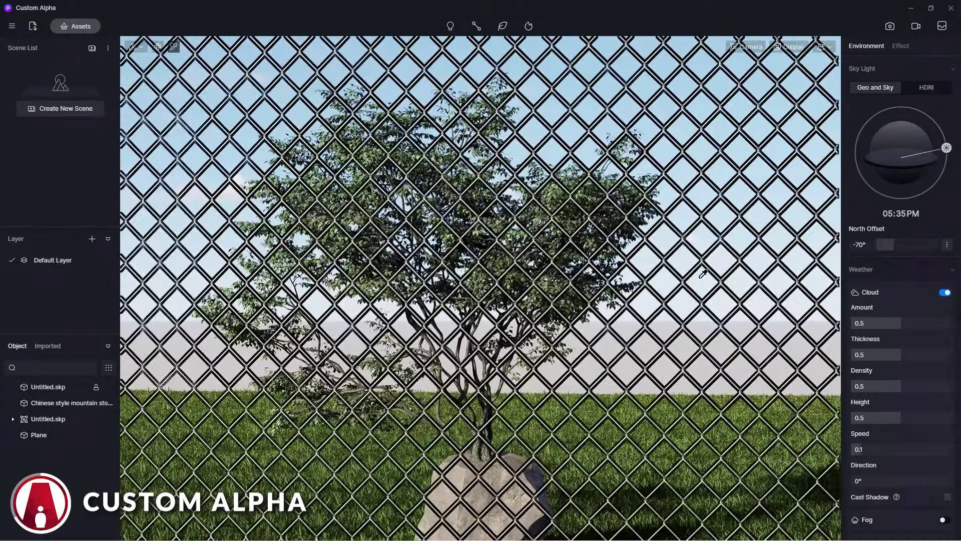
Step: Clear the fence's opacity map and load the ALPHAMASKED texture as base colour map
click(703, 274)
click(861, 360)
click(889, 466)
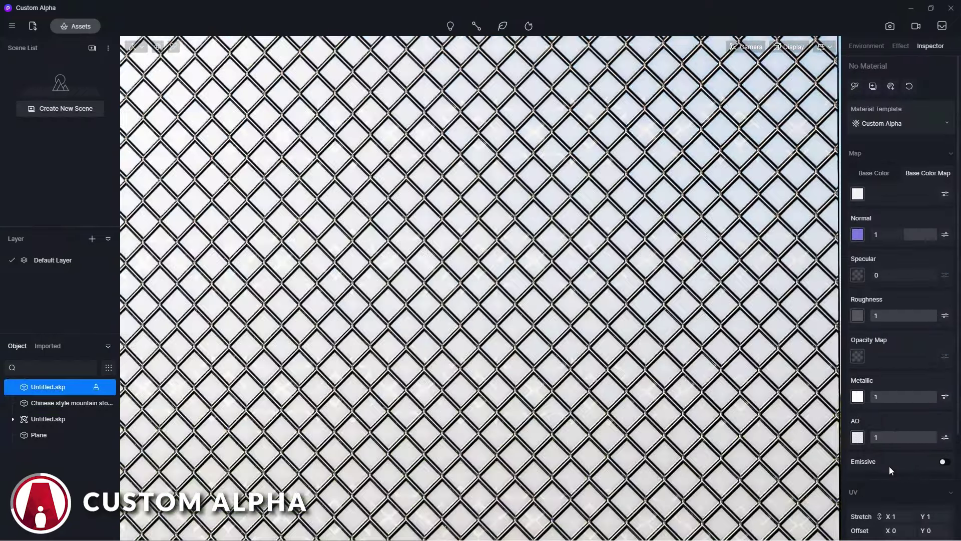
click(858, 195)
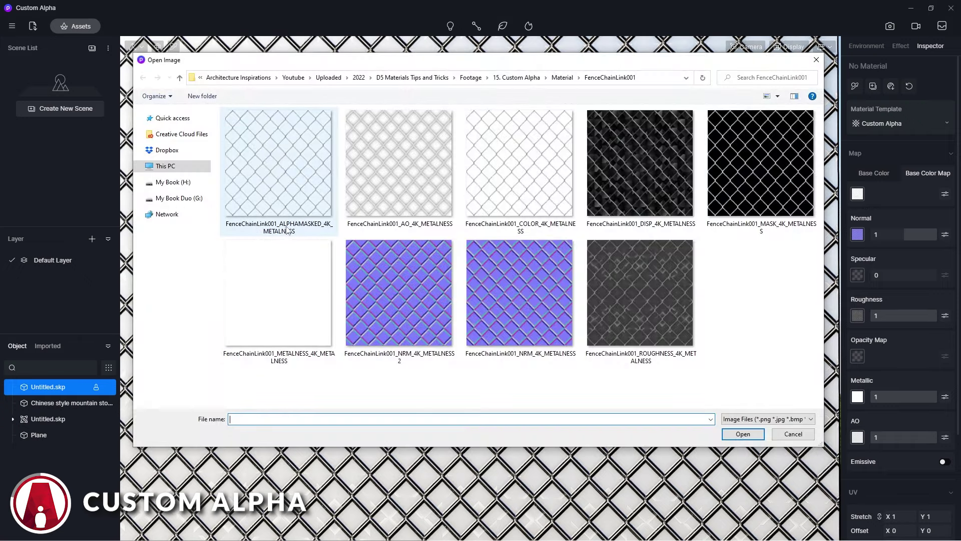
double_click(311, 227)
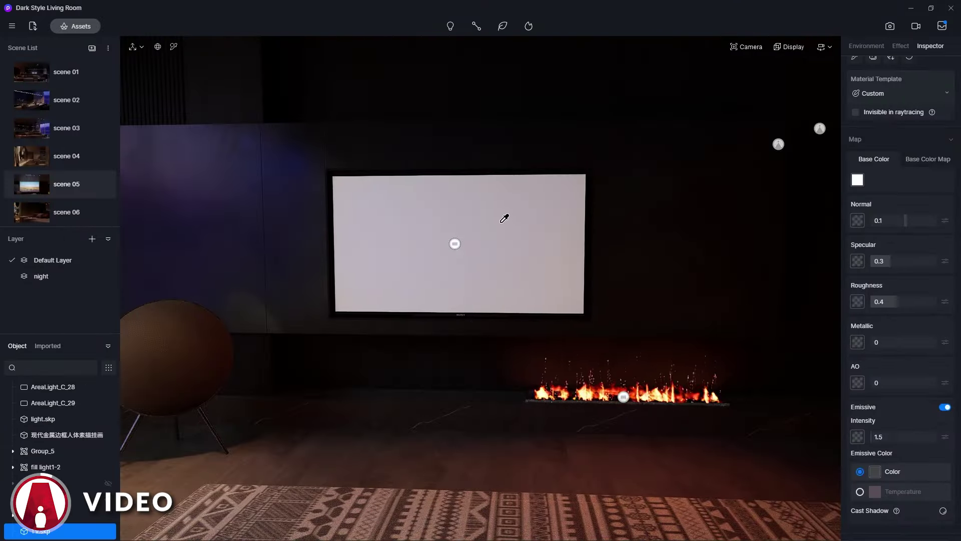
Step: Set the screen to the Video template and load the intro video
click(897, 95)
click(882, 295)
click(857, 191)
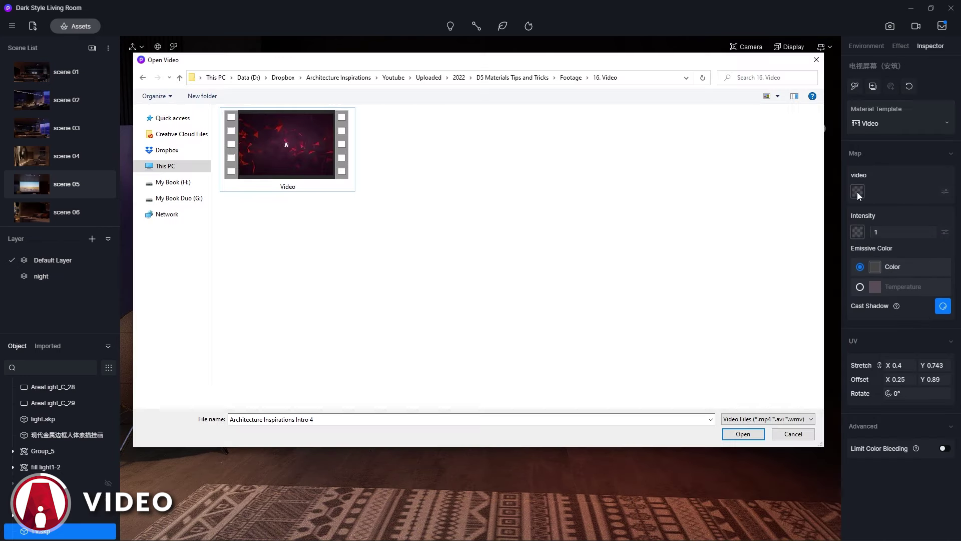
double_click(290, 142)
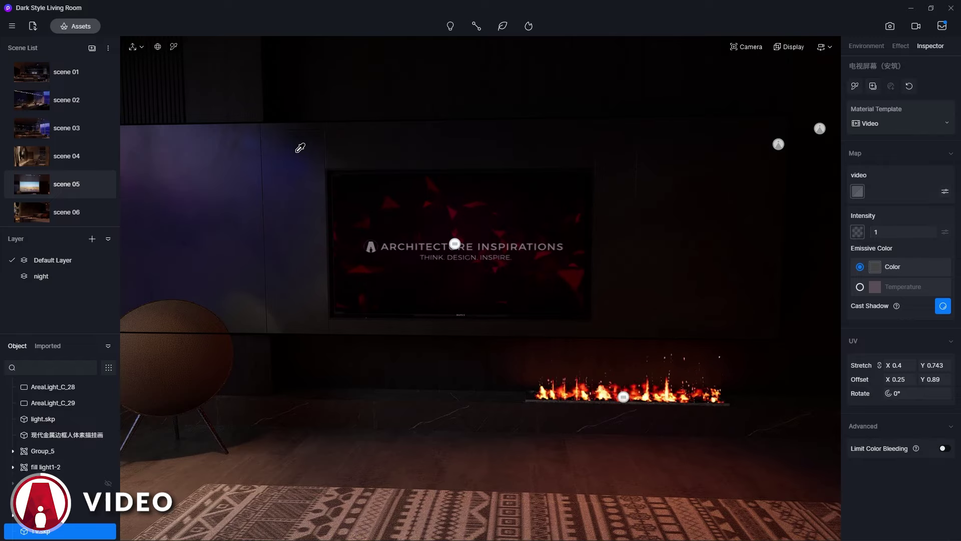
Step: Raise the video glow intensity to 100 and turn Cast Shadow on
drag(881, 232, 910, 232)
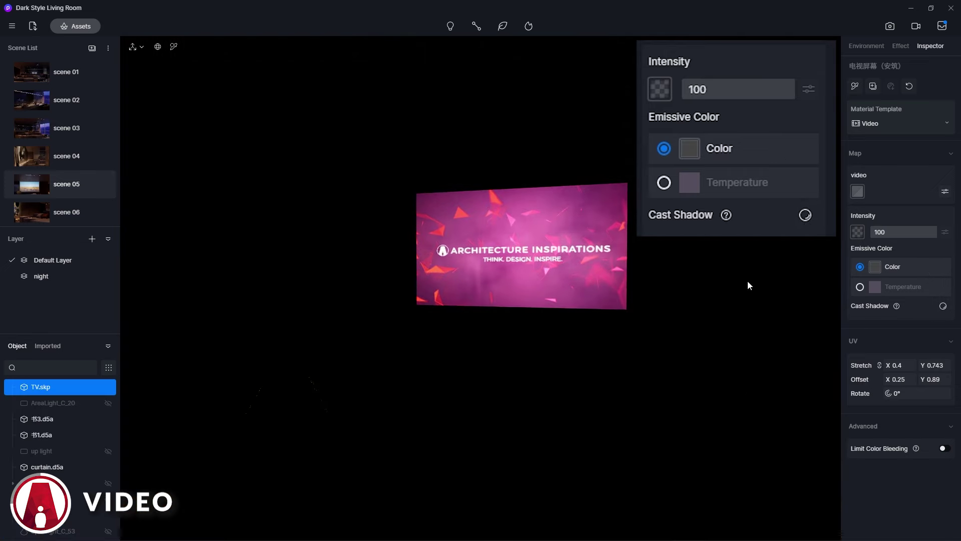
click(943, 306)
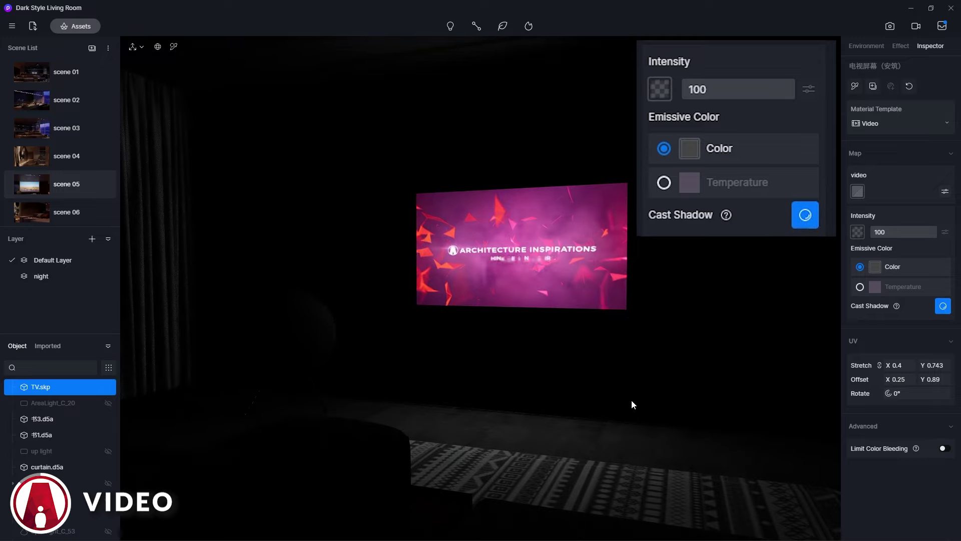
click(943, 306)
click(943, 306)
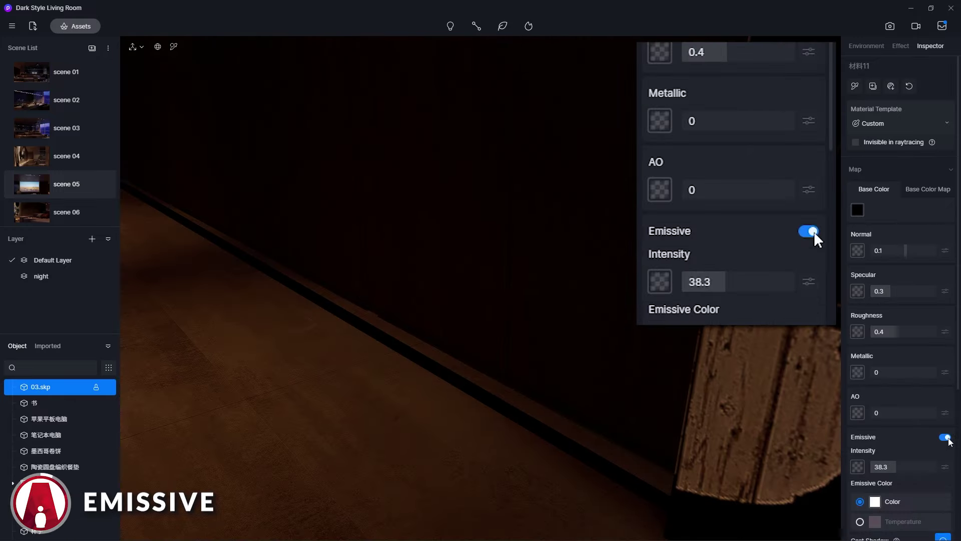
Step: Set the strip's emissive intensity to 72.9 and try red and orange glow colours
scroll(901, 444, down, 1)
drag(889, 442, 920, 446)
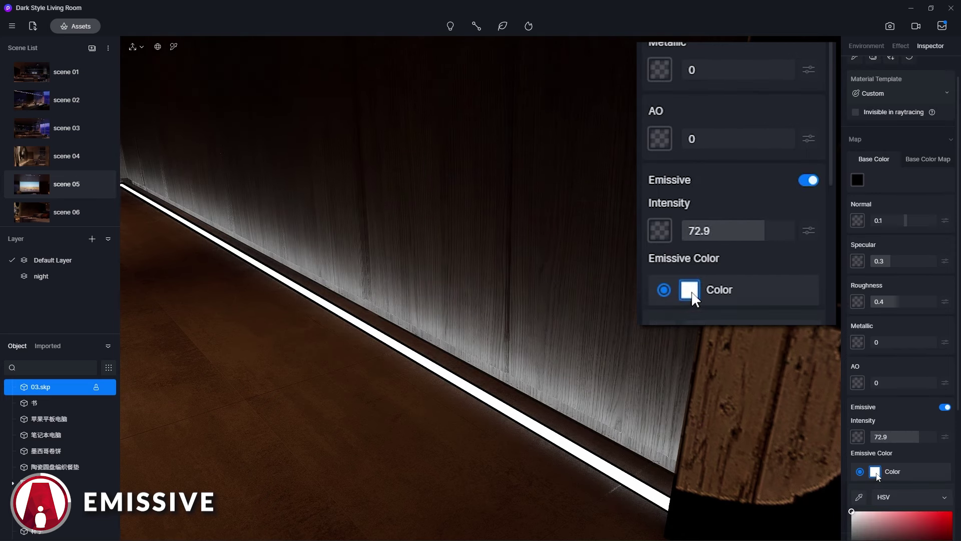
scroll(876, 475, down, 3)
drag(882, 406, 933, 391)
mouse_move(880, 442)
mouse_down()
mouse_move(890, 441)
mouse_move(871, 443)
mouse_up()
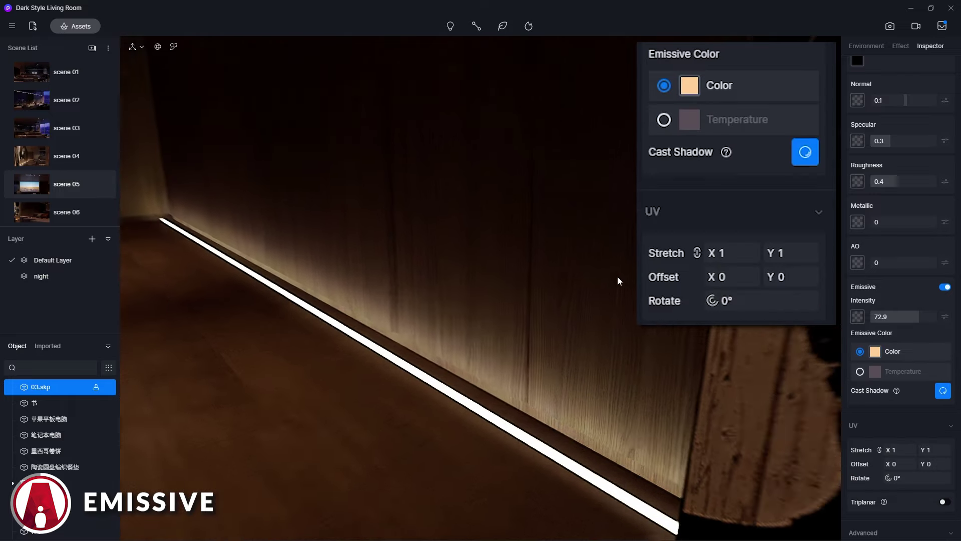
Step: Set the glow to a warm 3600 K temperature with Cast Shadow on
drag(924, 389, 865, 389)
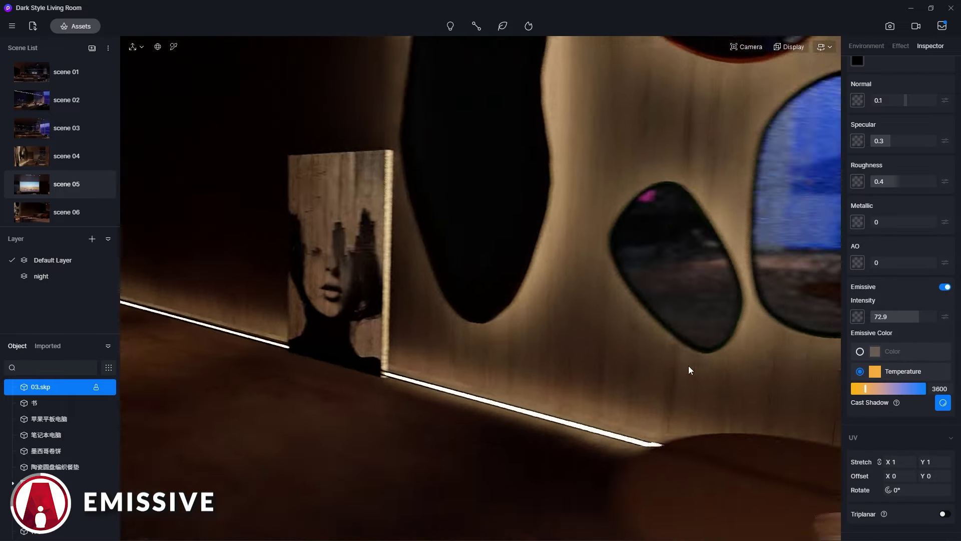
right_drag(689, 370, 280, 380)
click(943, 403)
click(943, 403)
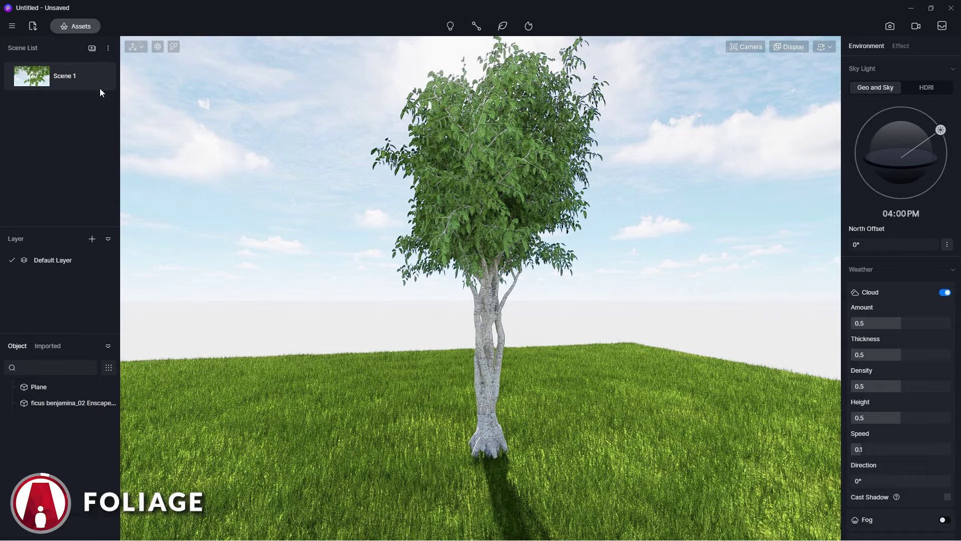
Step: From Scene 1, select the ficus leaves and apply the Foliage template
click(67, 79)
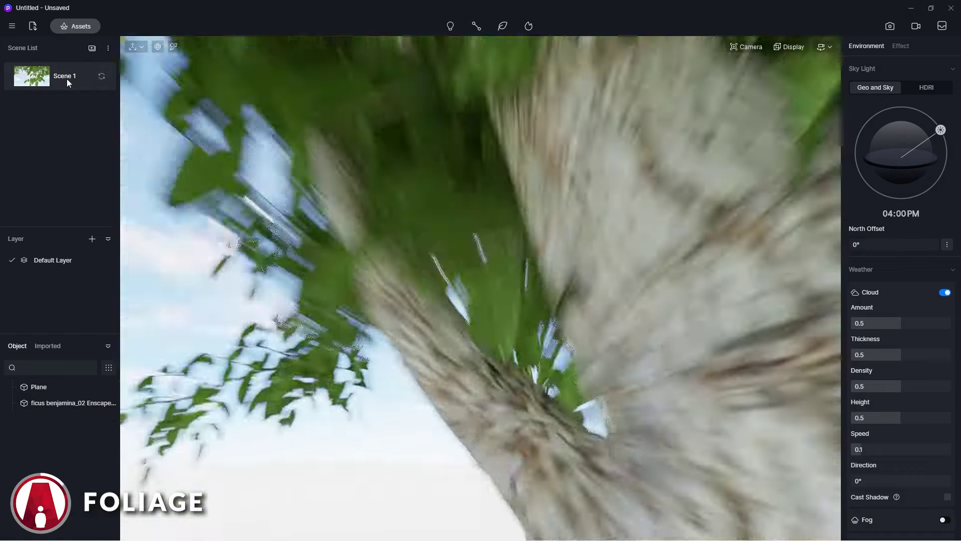
click(610, 318)
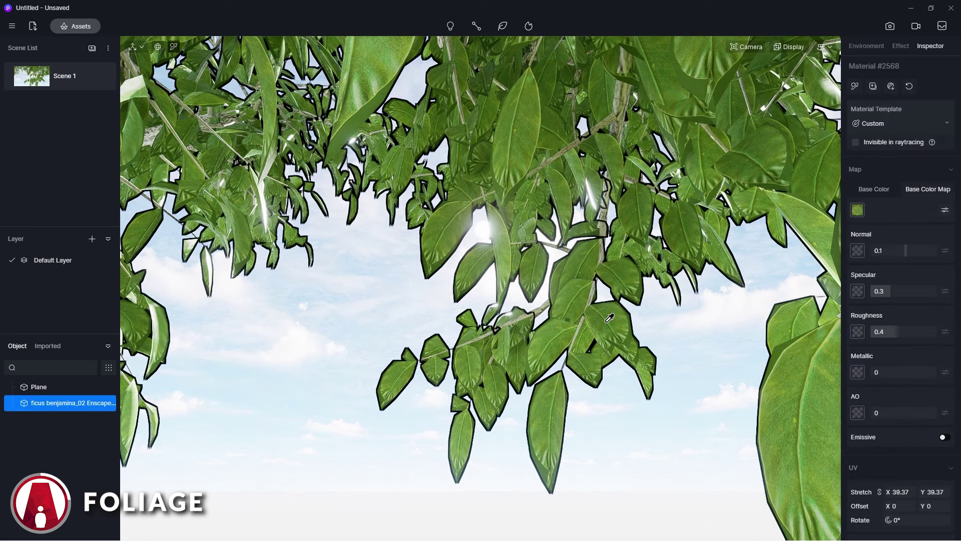
click(869, 124)
click(924, 366)
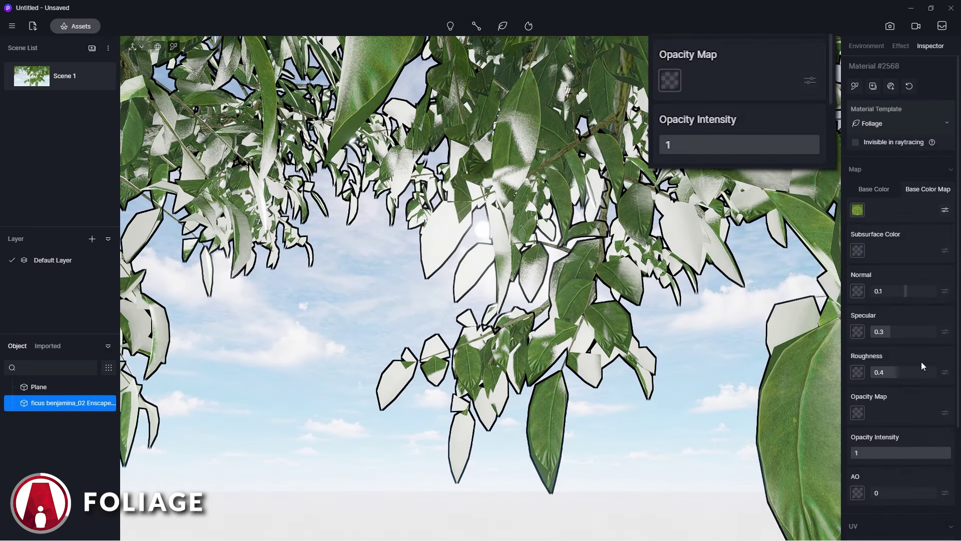
Step: Load ficus_benjamina_leaf_1_o as opacity map at intensity 0.4, then make the plane Grass
click(858, 413)
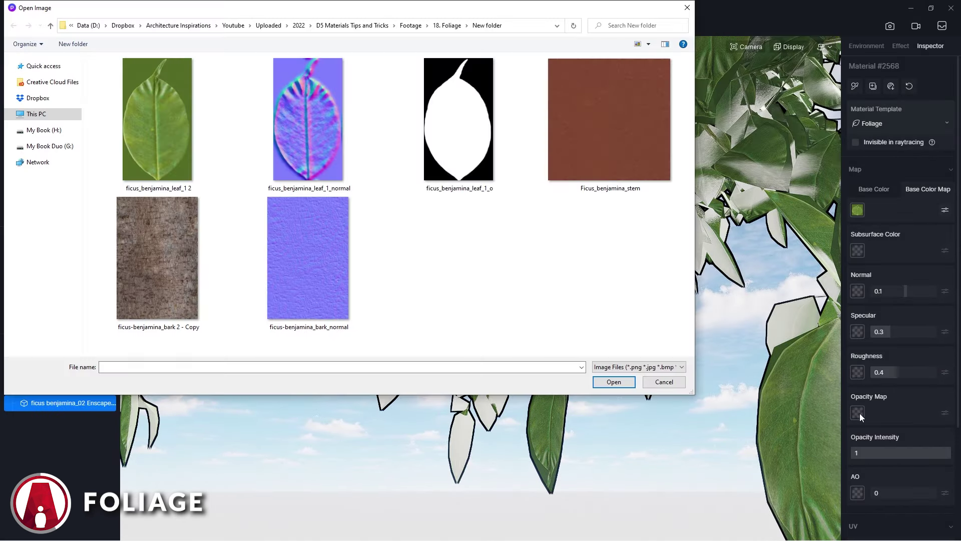
double_click(473, 131)
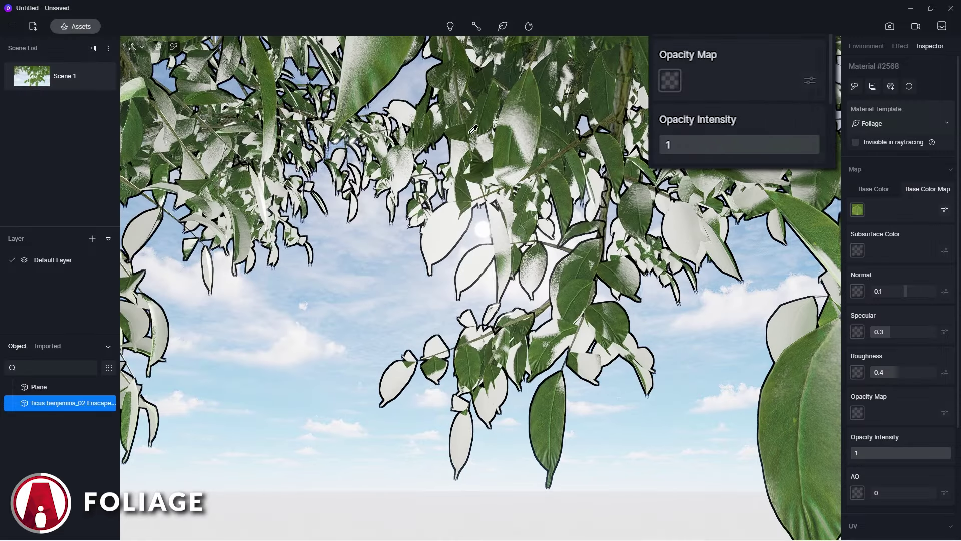
mouse_move(877, 447)
mouse_down()
mouse_move(919, 452)
mouse_move(856, 452)
mouse_move(890, 453)
mouse_move(882, 452)
mouse_up()
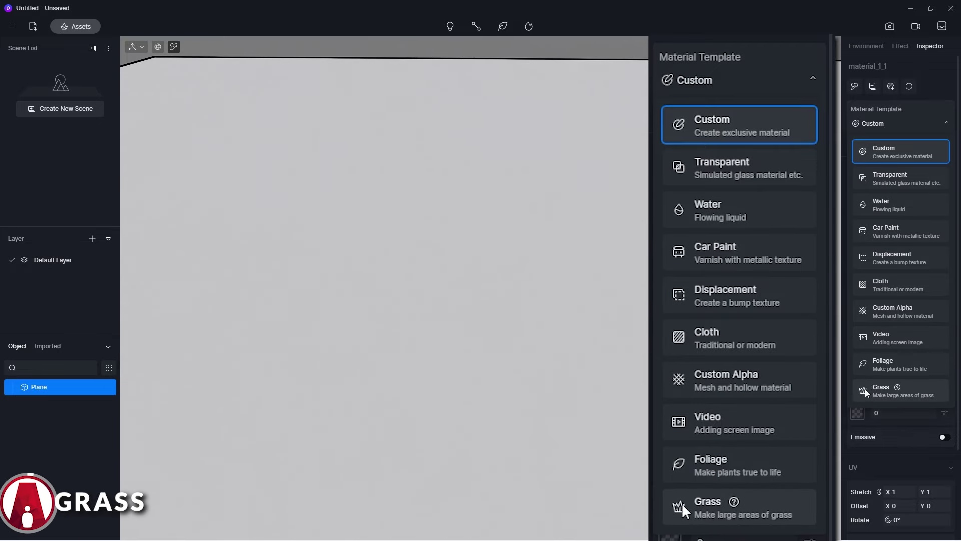
click(865, 389)
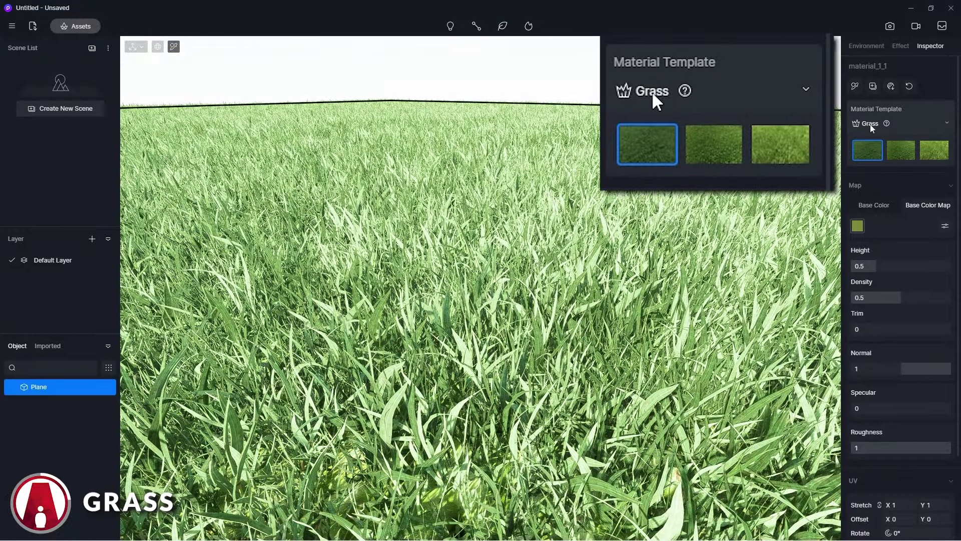
Step: Compare the second and third grass presets, then return to the first preset
click(903, 155)
click(938, 160)
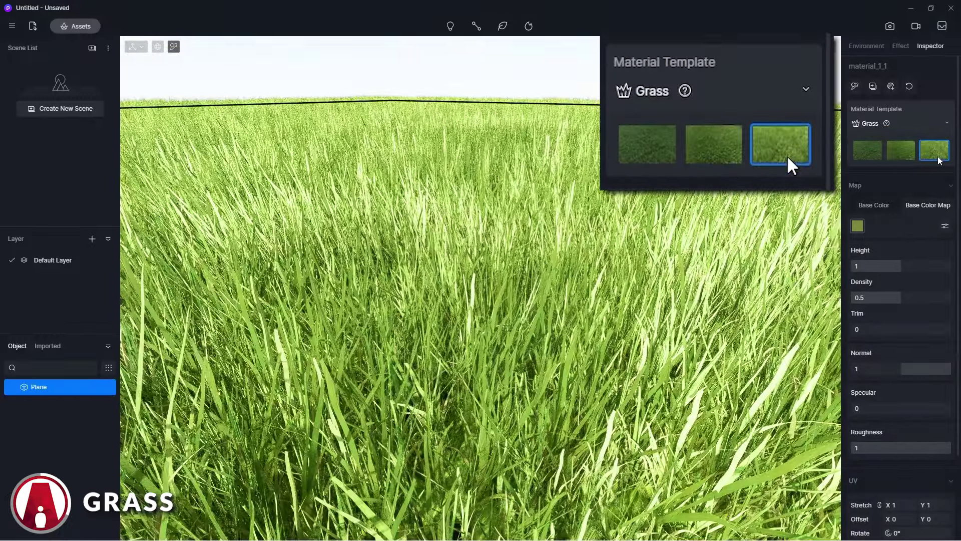
click(869, 155)
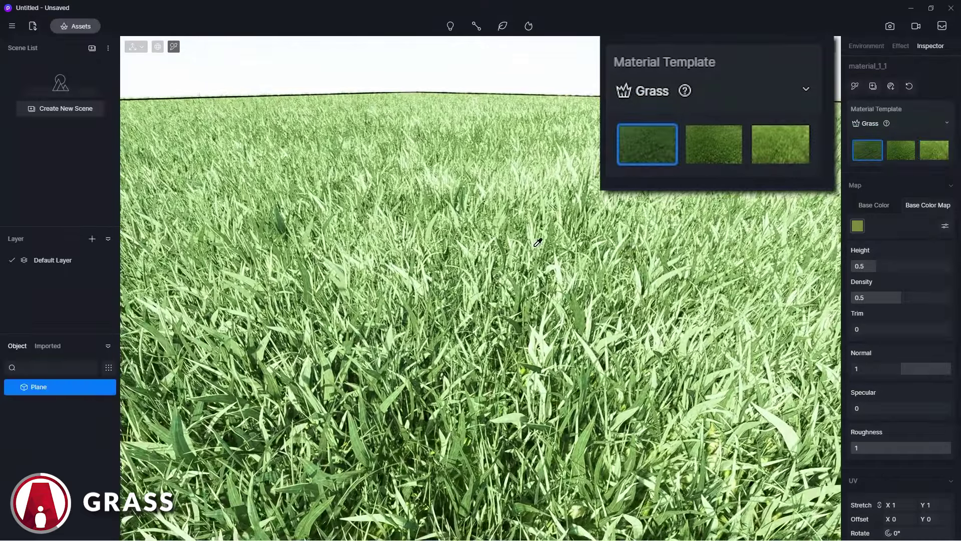
Step: Tint the grass a muted, darker light green, raise its height, thin its density, and switch to scene 2
click(882, 209)
drag(916, 268, 896, 330)
click(909, 205)
click(910, 329)
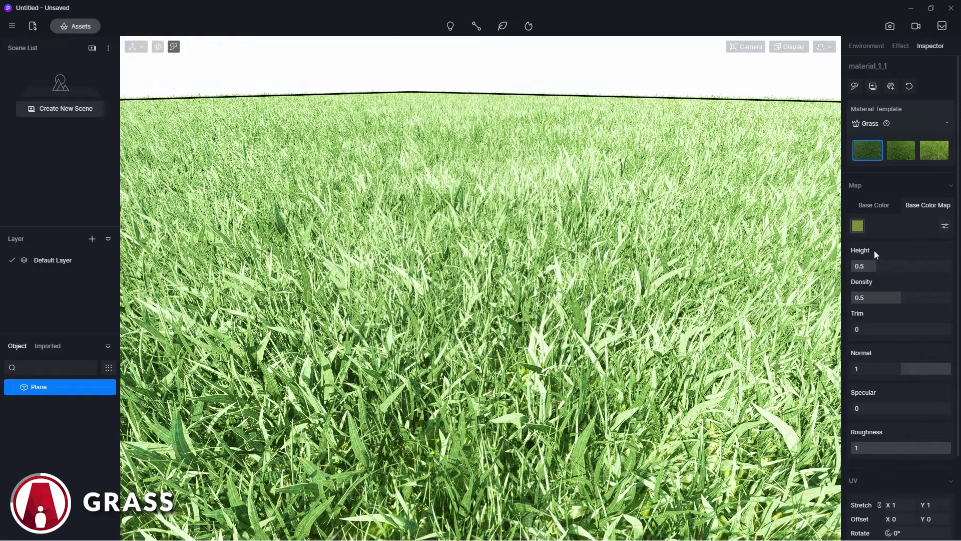
drag(873, 266, 854, 334)
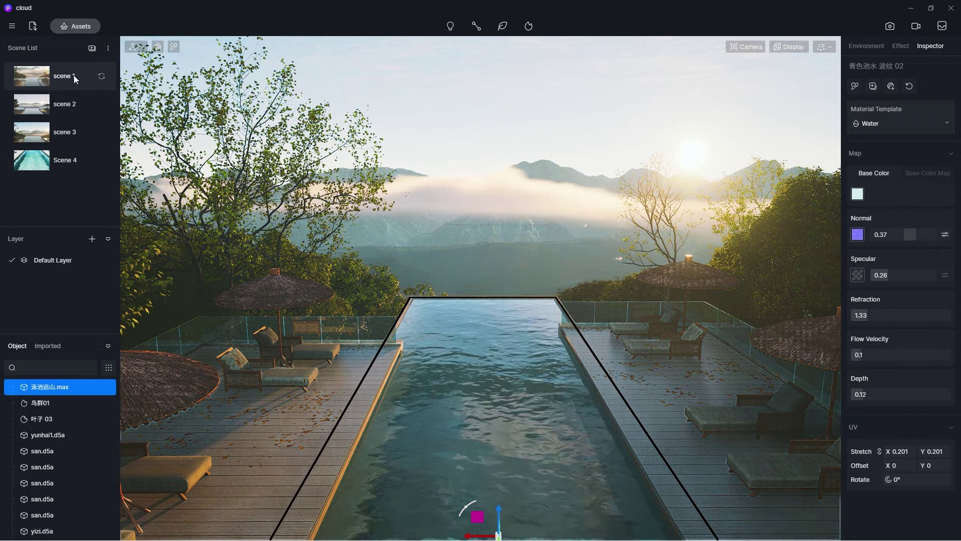
click(61, 106)
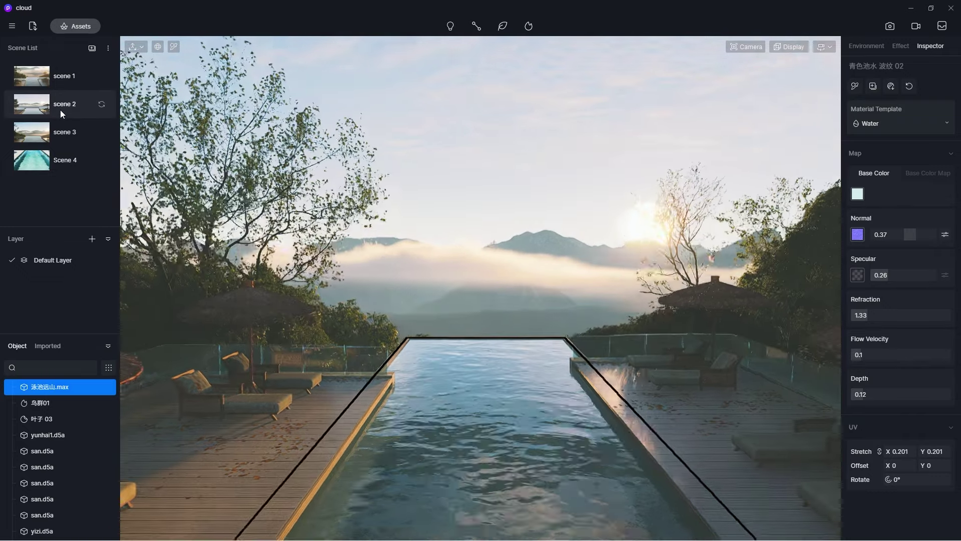